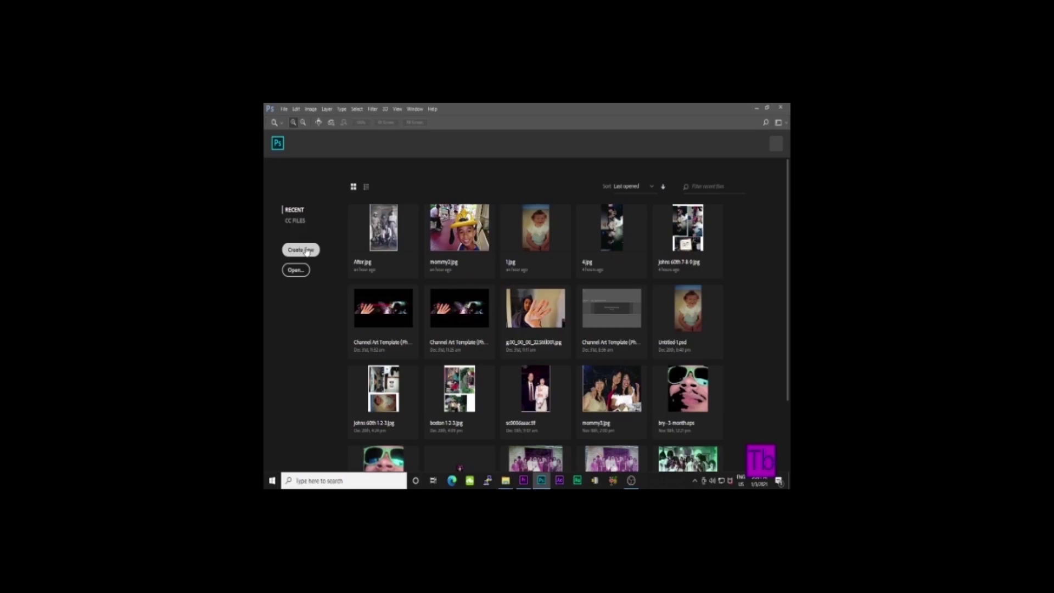
# Create a new blank document sized in inches, with RGB Color mode and a white background
pyautogui.click(309, 254)
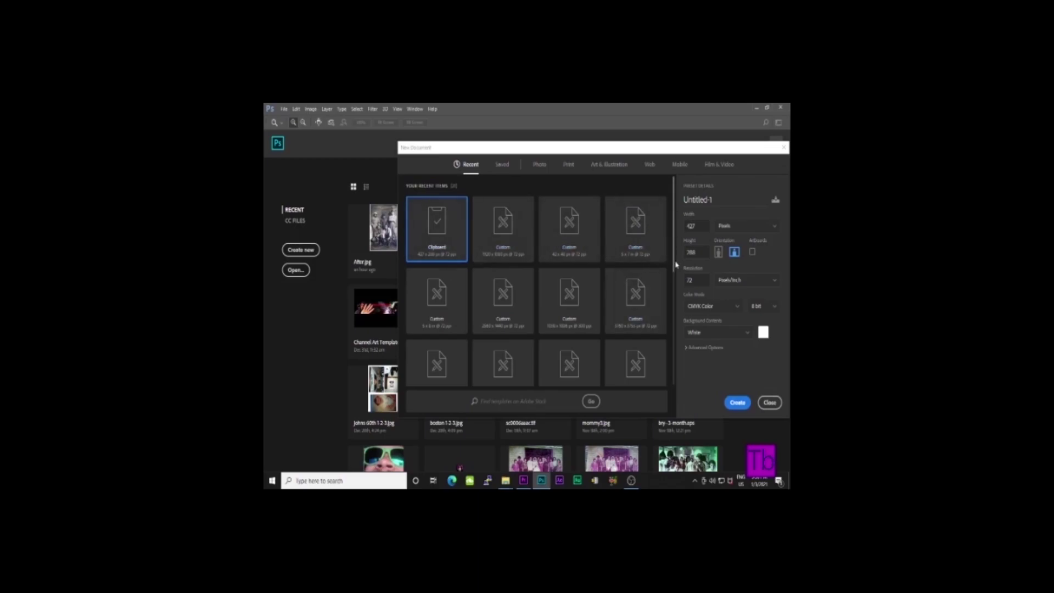
pyautogui.moveTo(677, 266)
pyautogui.mouseDown()
pyautogui.moveTo(675, 321)
pyautogui.moveTo(675, 263)
pyautogui.mouseUp()
pyautogui.click(738, 307)
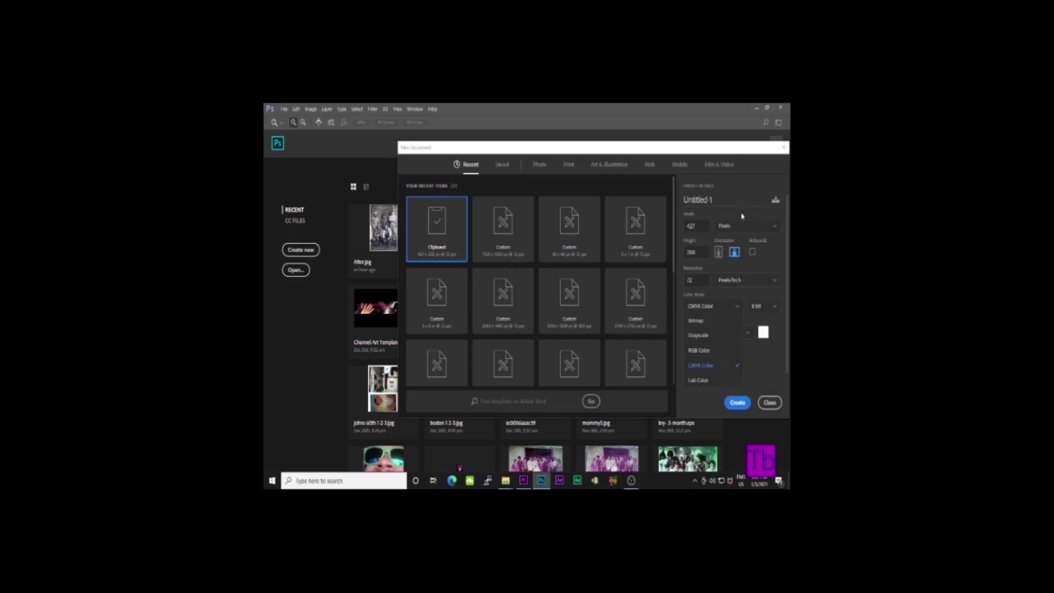
pyautogui.click(749, 227)
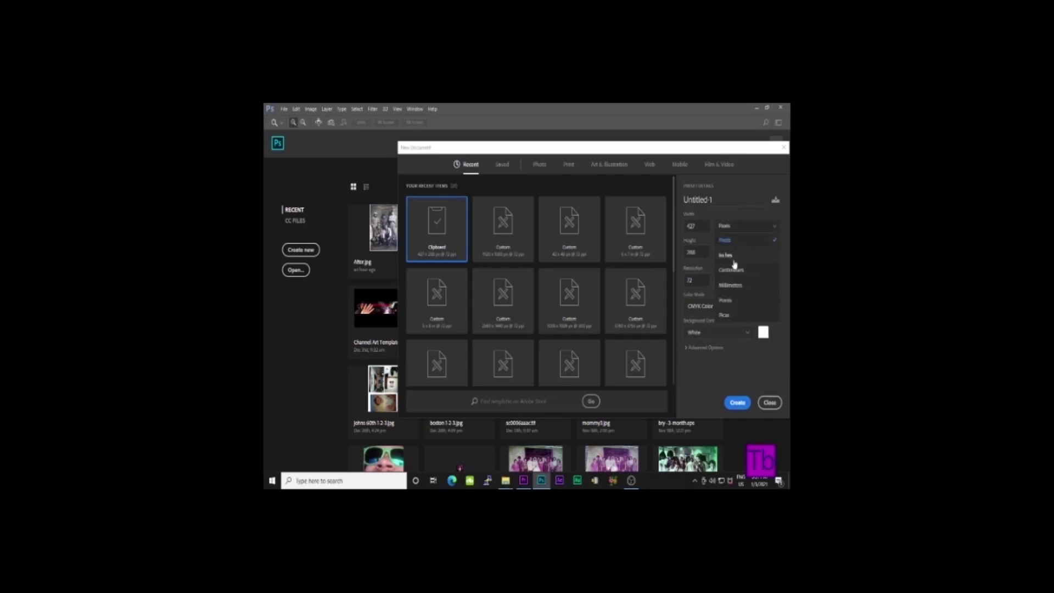
pyautogui.click(729, 257)
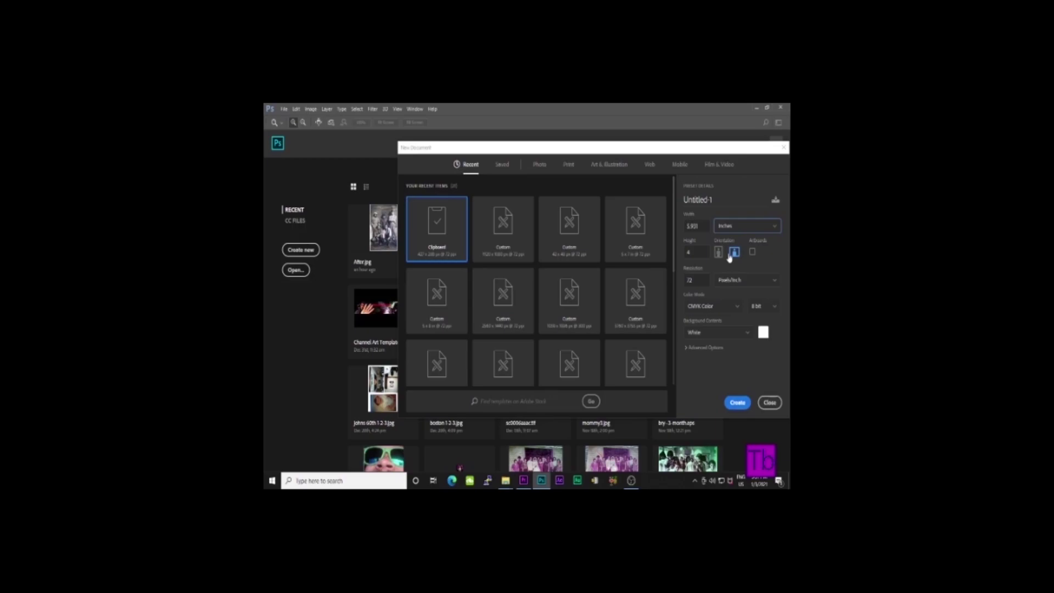
pyautogui.click(735, 306)
pyautogui.click(706, 350)
pyautogui.click(738, 404)
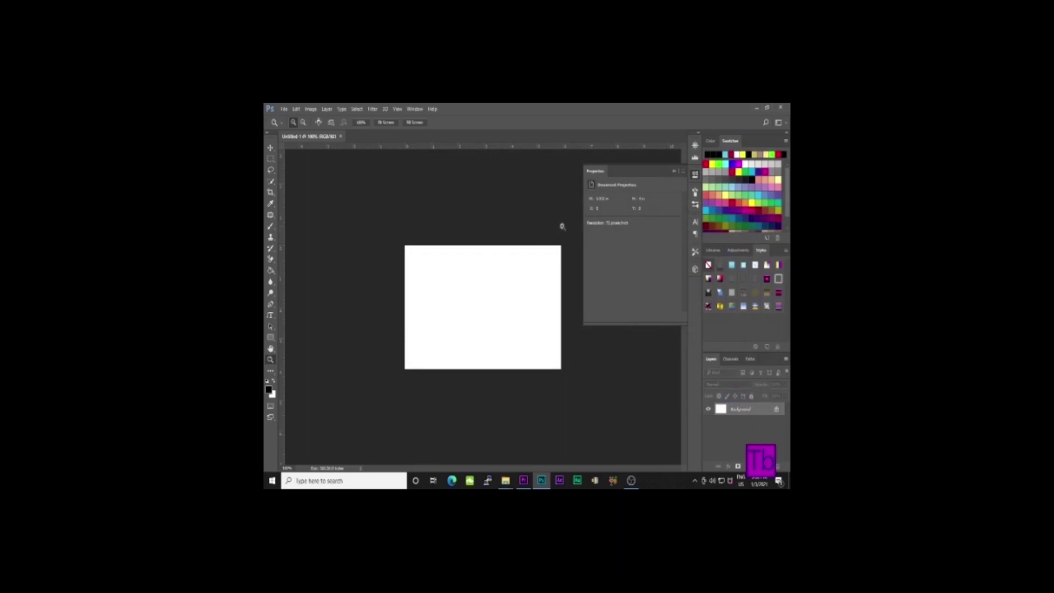
# Open the portrait of the boy in the yellow dog hat on a plain white background
pyautogui.hotkey('ctrl', 'n')
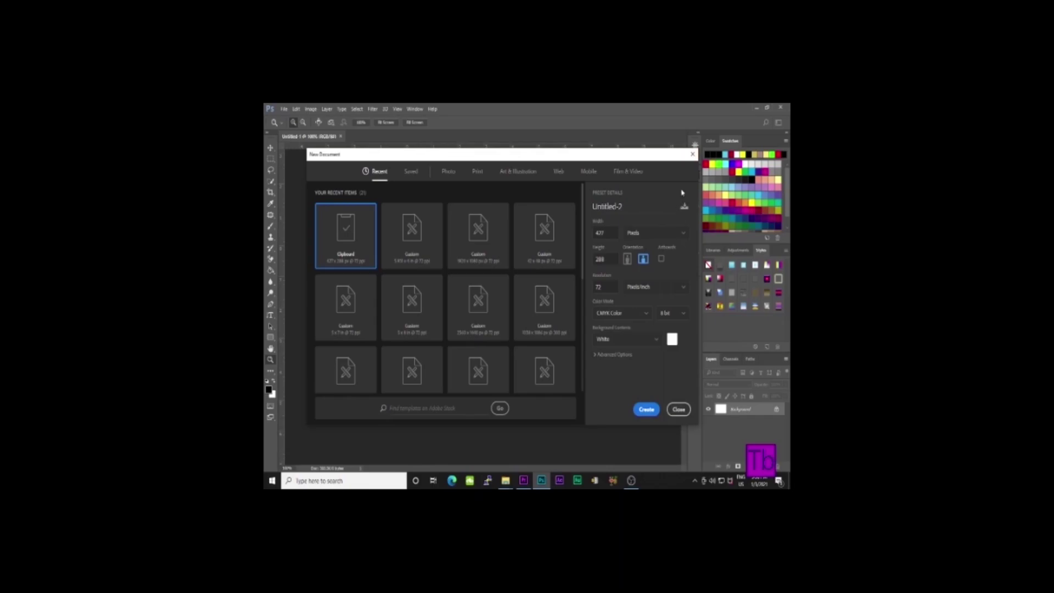
pyautogui.press('Escape')
pyautogui.click(284, 109)
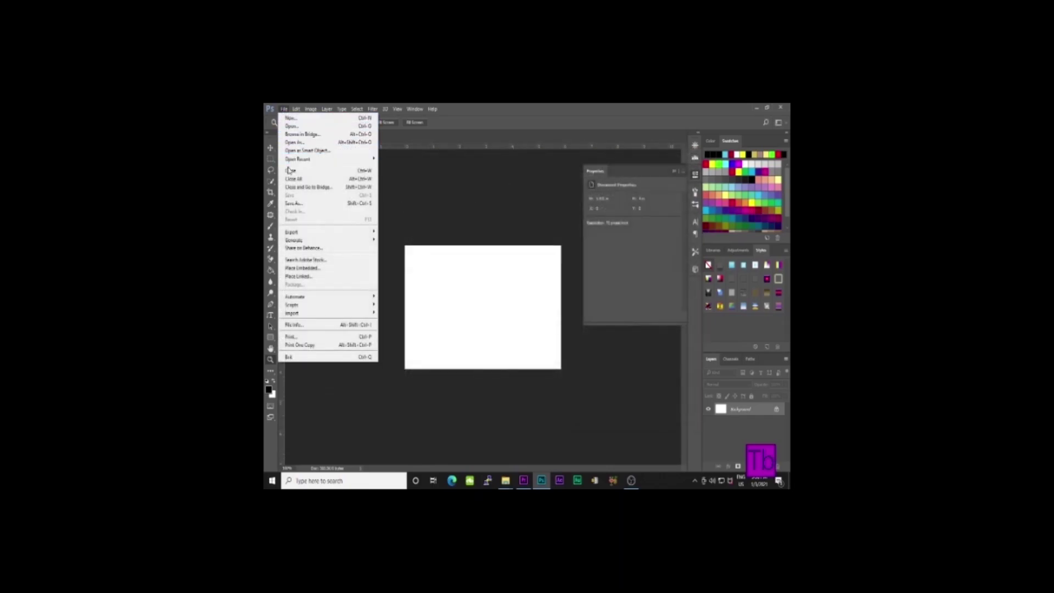
pyautogui.click(297, 127)
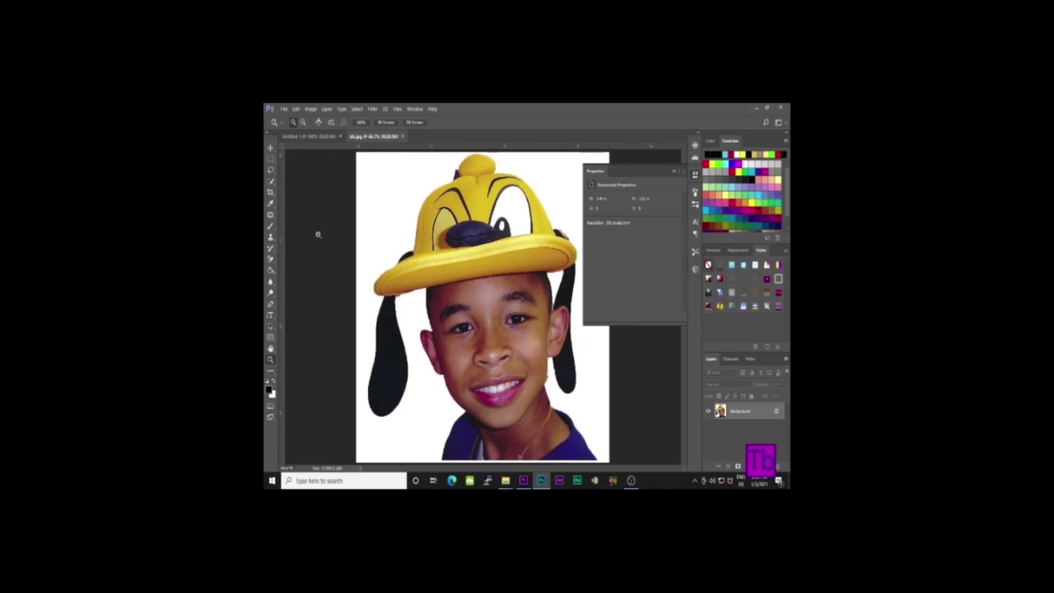
# Open the photo mommy2.jpg from the all folder on the Desktop
pyautogui.click(285, 109)
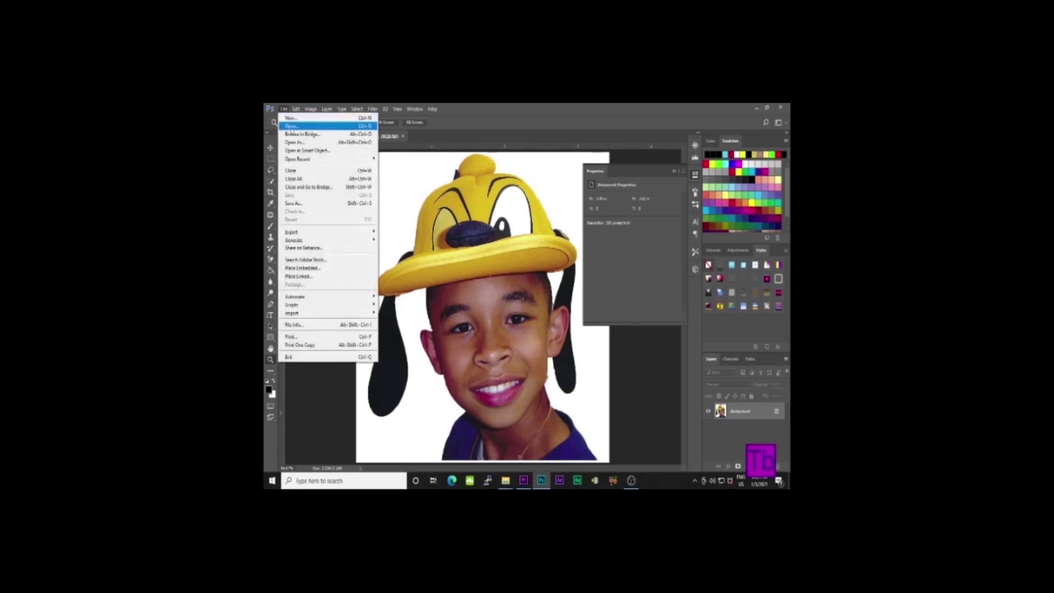
pyautogui.click(290, 129)
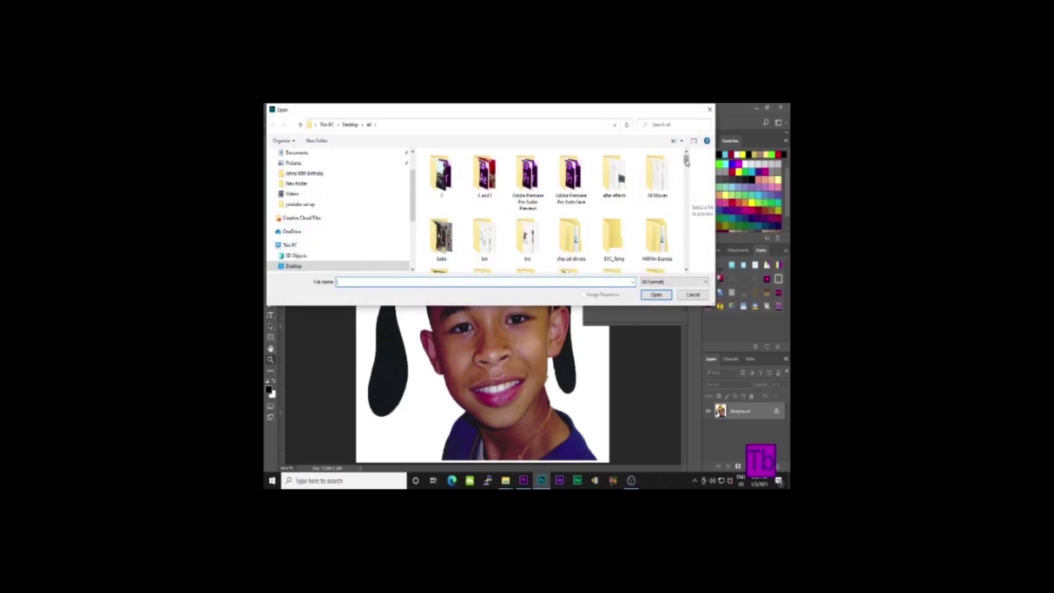
pyautogui.moveTo(686, 161); pyautogui.dragTo(686, 231)
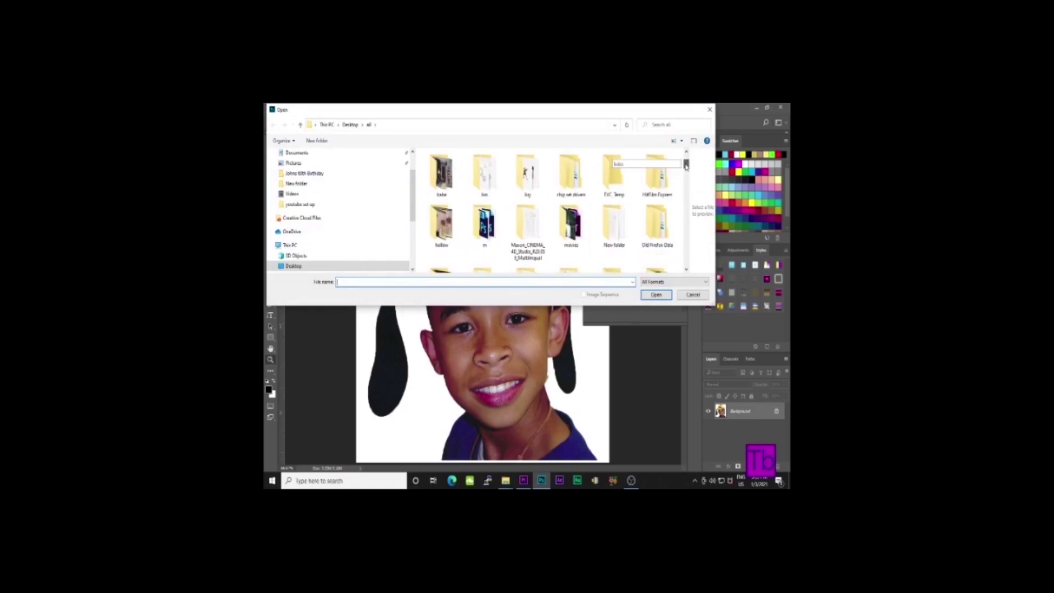
pyautogui.click(441, 181)
pyautogui.click(660, 298)
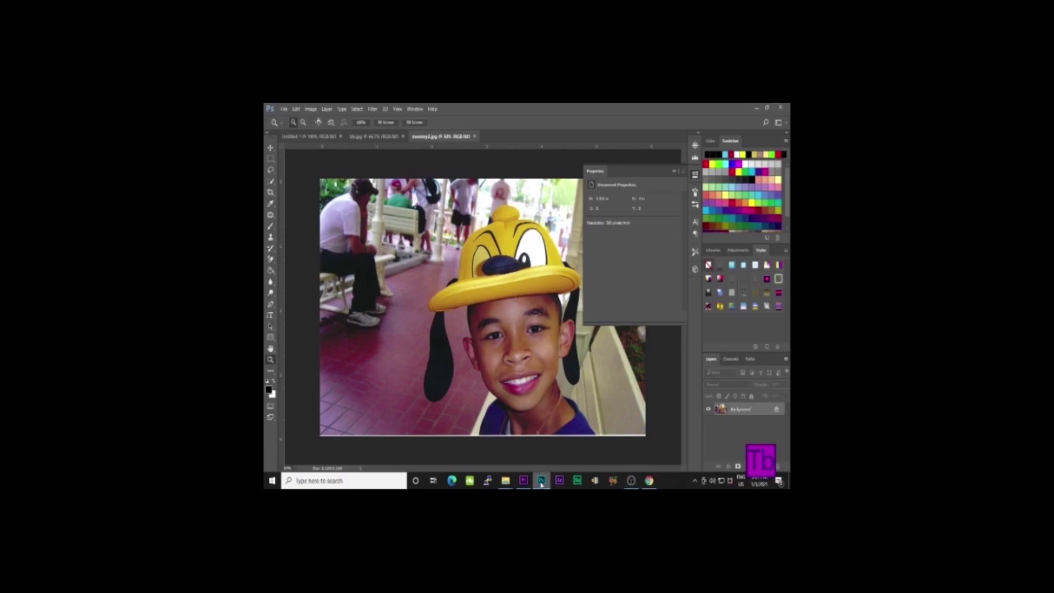
pyautogui.click(330, 138)
pyautogui.click(374, 136)
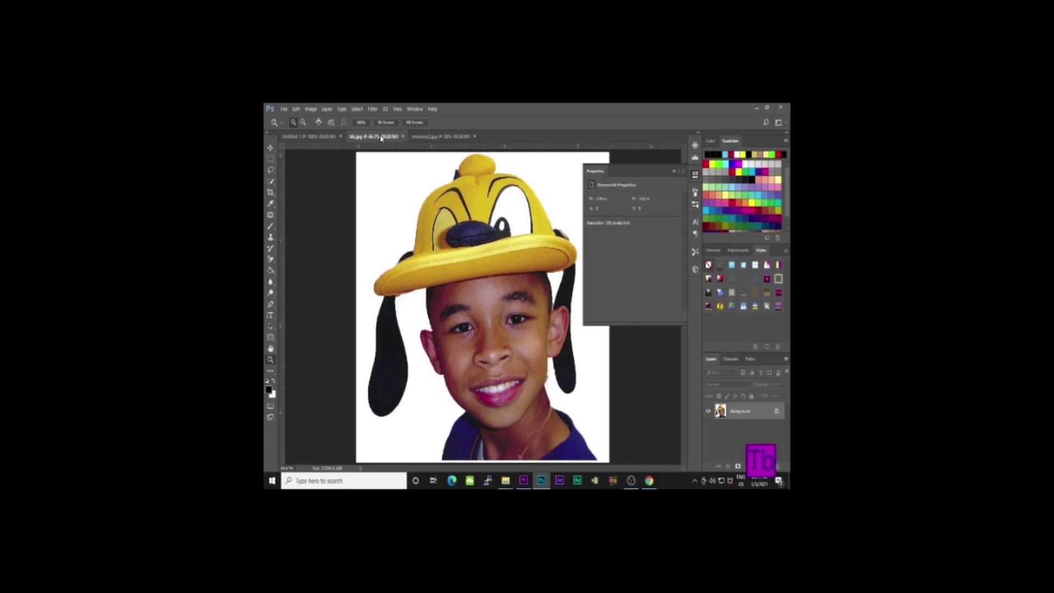
pyautogui.click(434, 137)
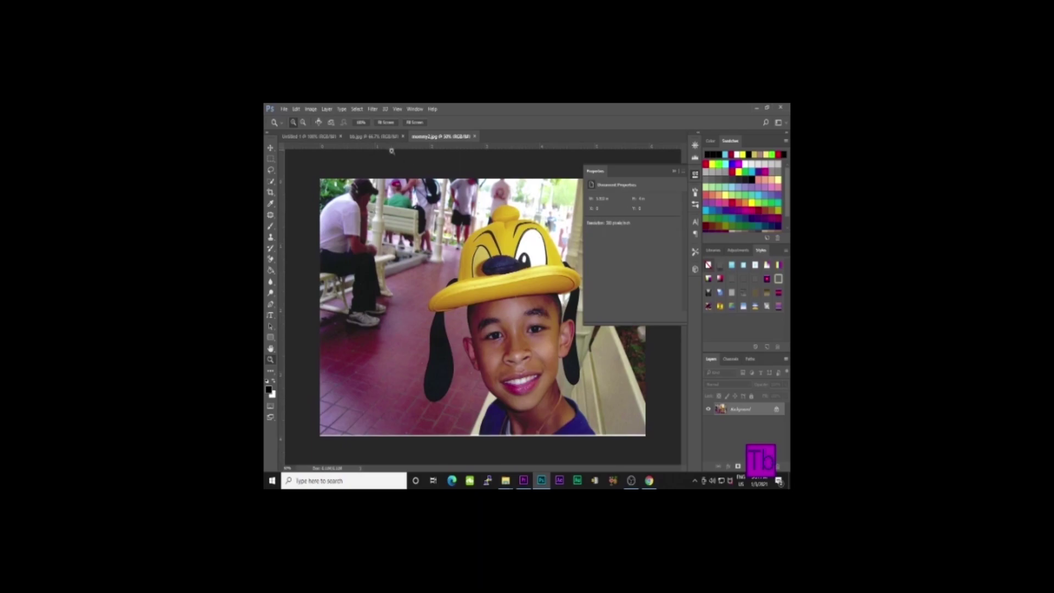
# Select a rectangular area around the hat's large white eye in mommy2.jpg with the Rectangular Marquee tool and copy it
pyautogui.click(271, 148)
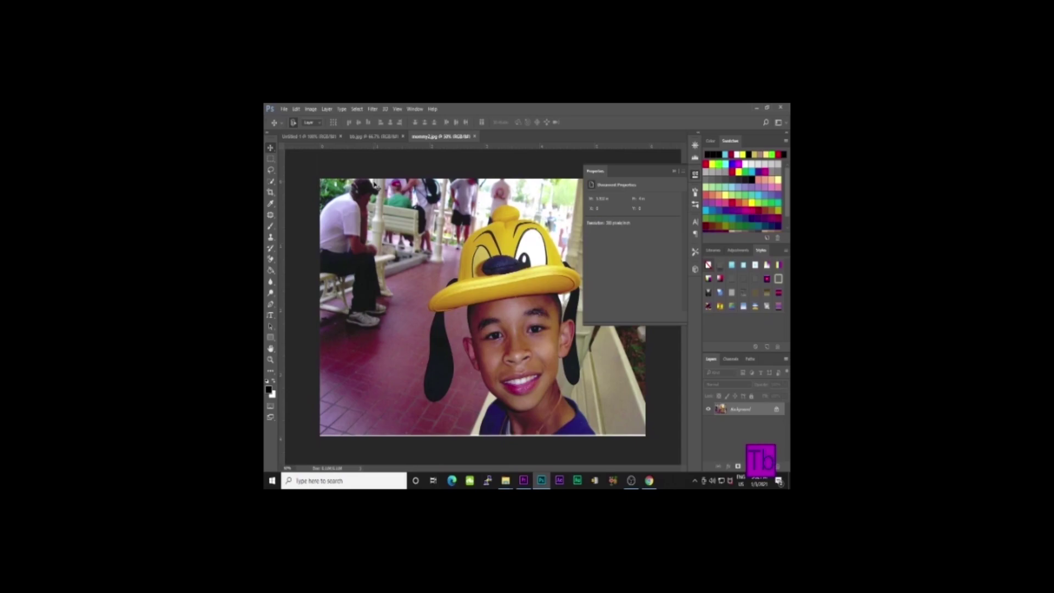
pyautogui.rightClick(275, 150)
pyautogui.click(271, 158)
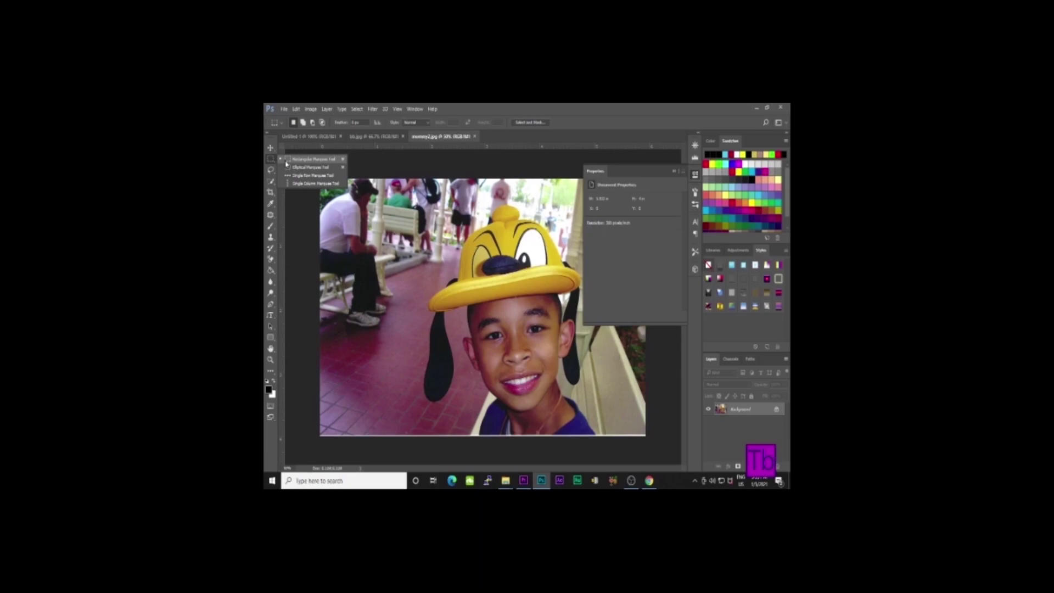
pyautogui.click(295, 161)
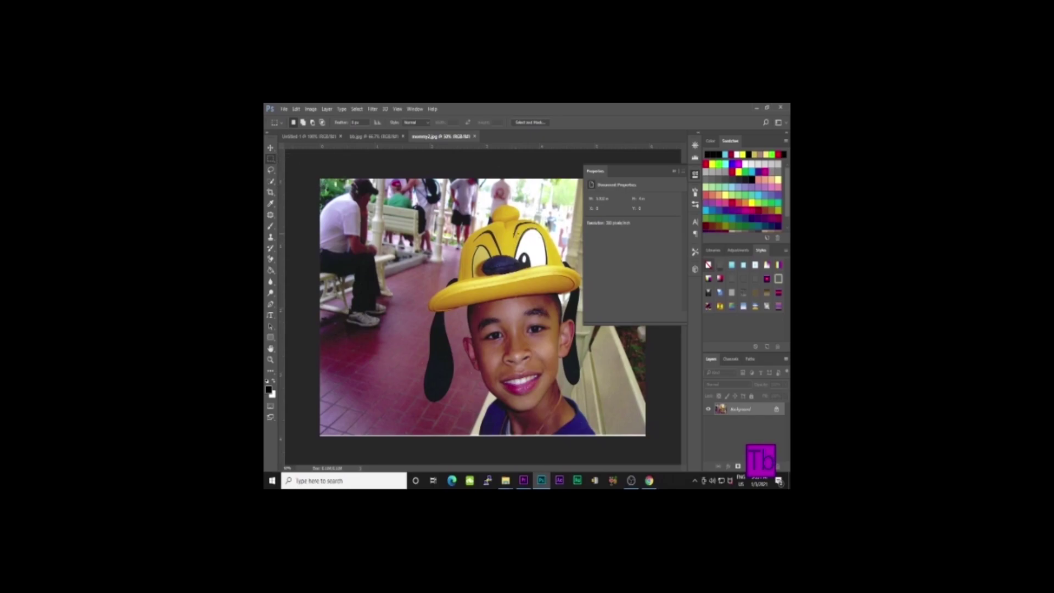
pyautogui.moveTo(512, 230); pyautogui.dragTo(553, 270)
pyautogui.click(311, 109)
pyautogui.moveTo(296, 109)
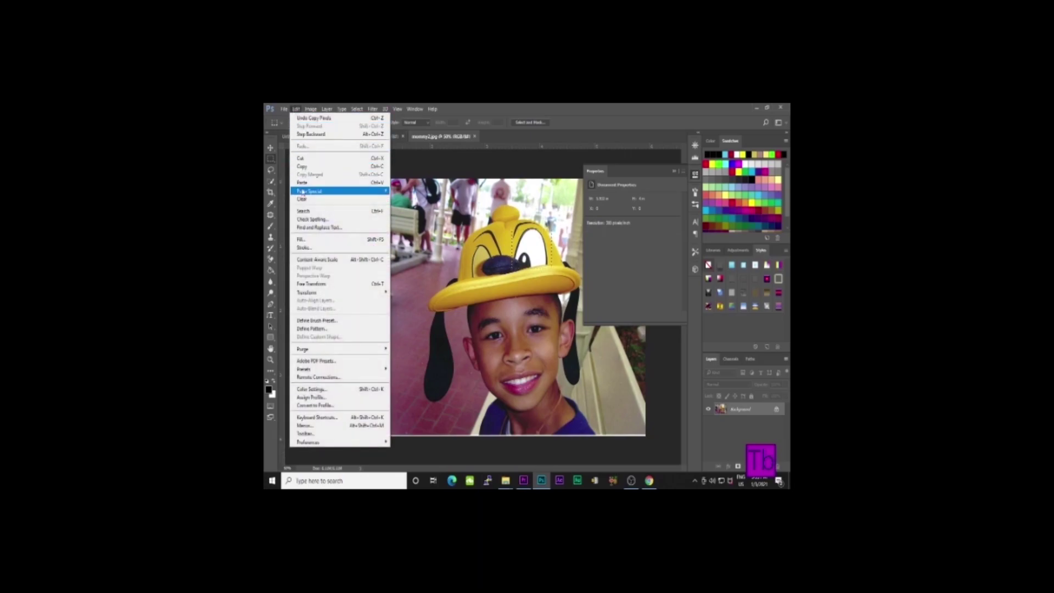
pyautogui.click(303, 167)
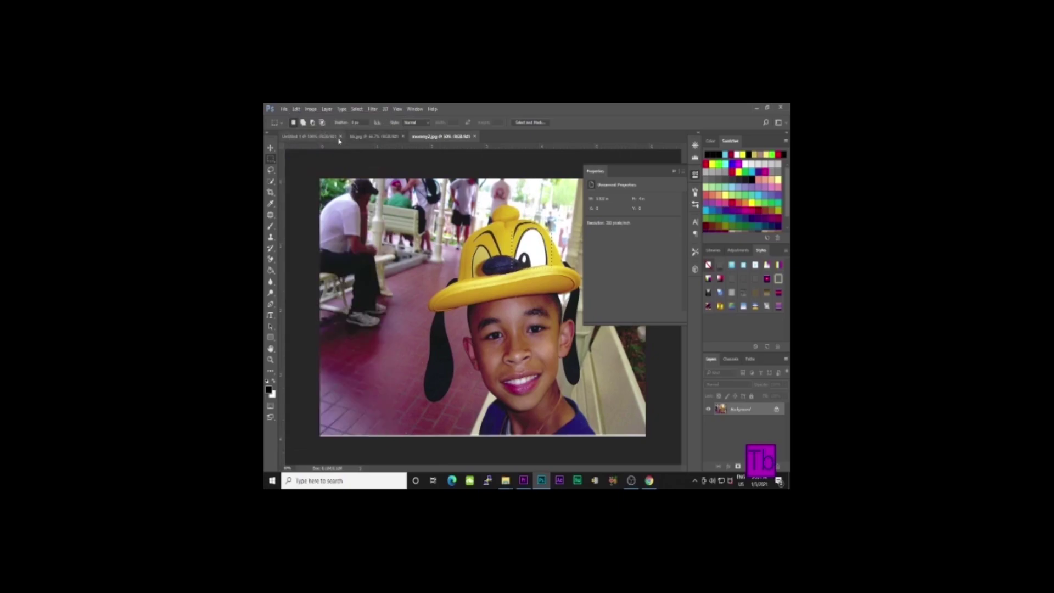
# Paste the copied eye area into the white-background portrait
pyautogui.click(373, 136)
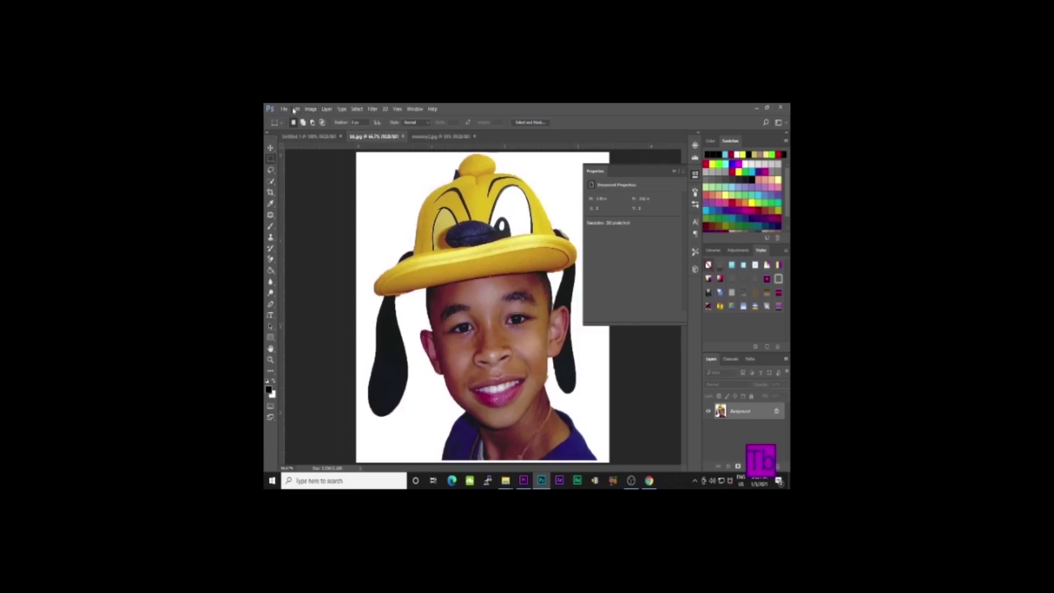
pyautogui.click(308, 109)
pyautogui.moveTo(295, 108)
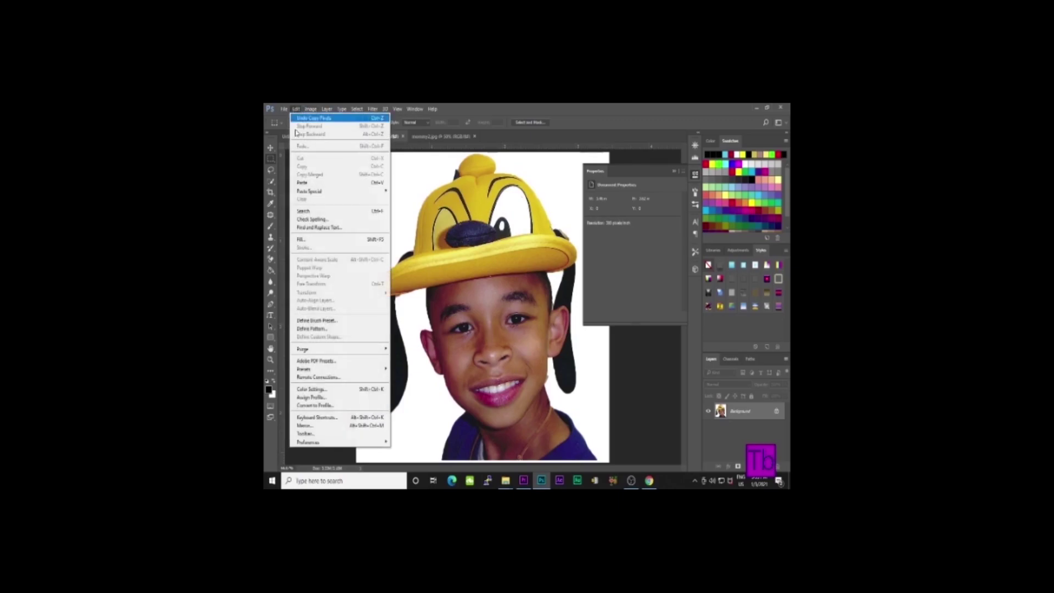
pyautogui.click(305, 182)
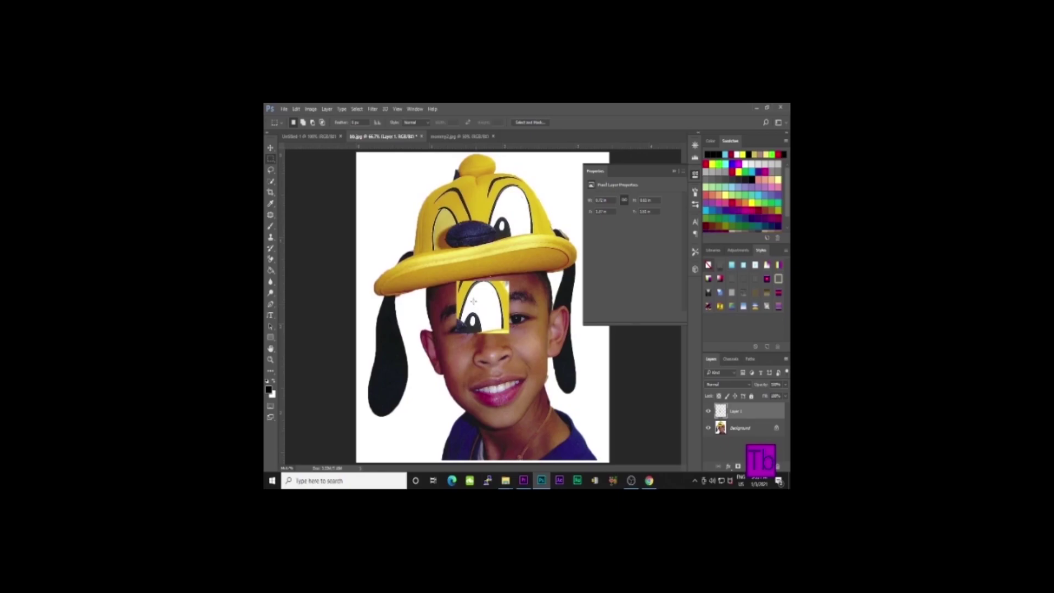
pyautogui.rightClick(270, 159)
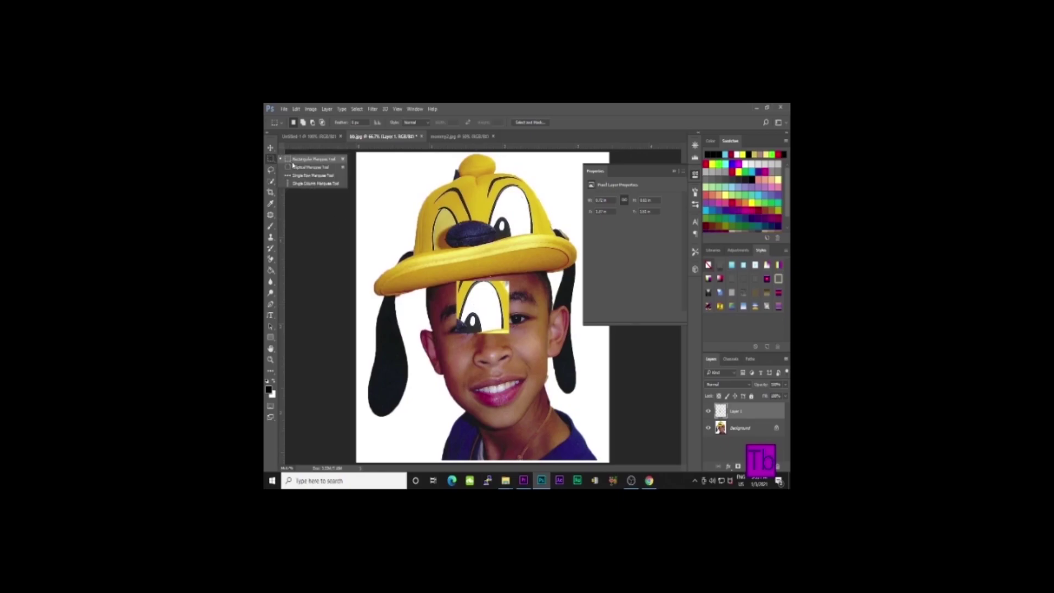
pyautogui.click(324, 108)
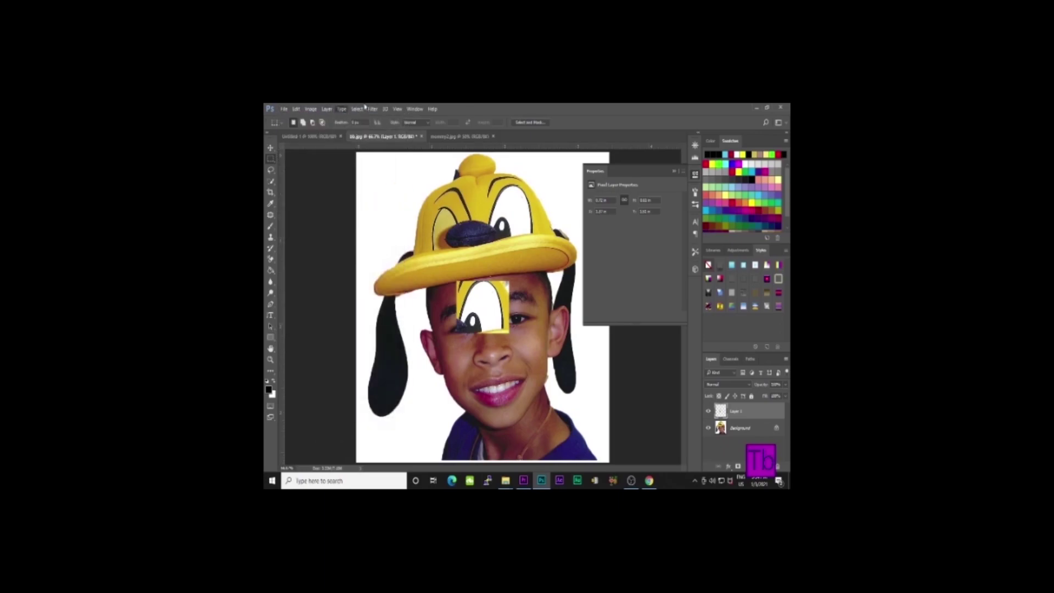
pyautogui.moveTo(433, 109)
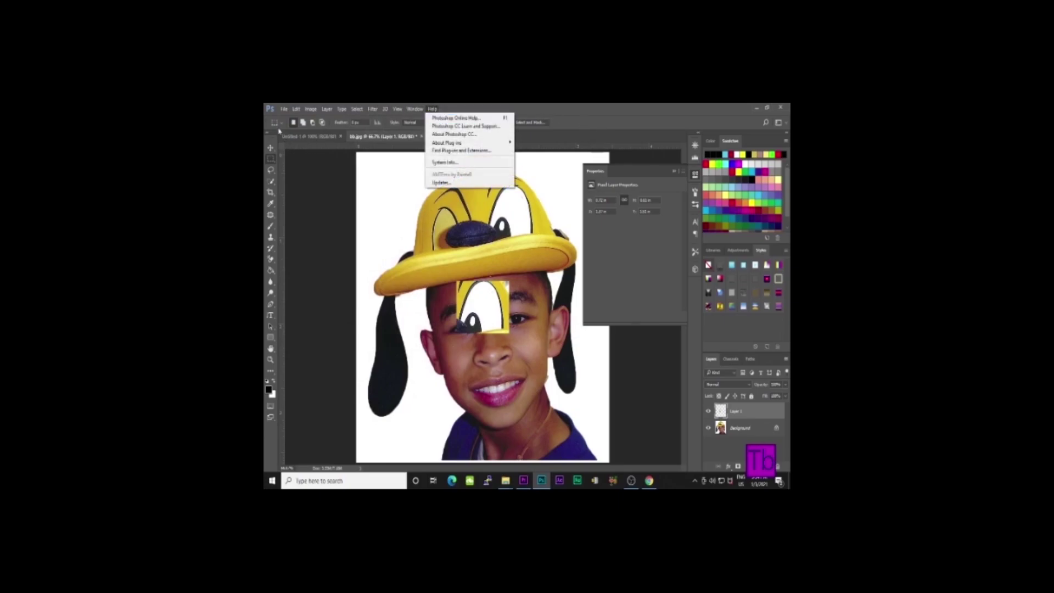
pyautogui.click(289, 109)
pyautogui.moveTo(296, 109)
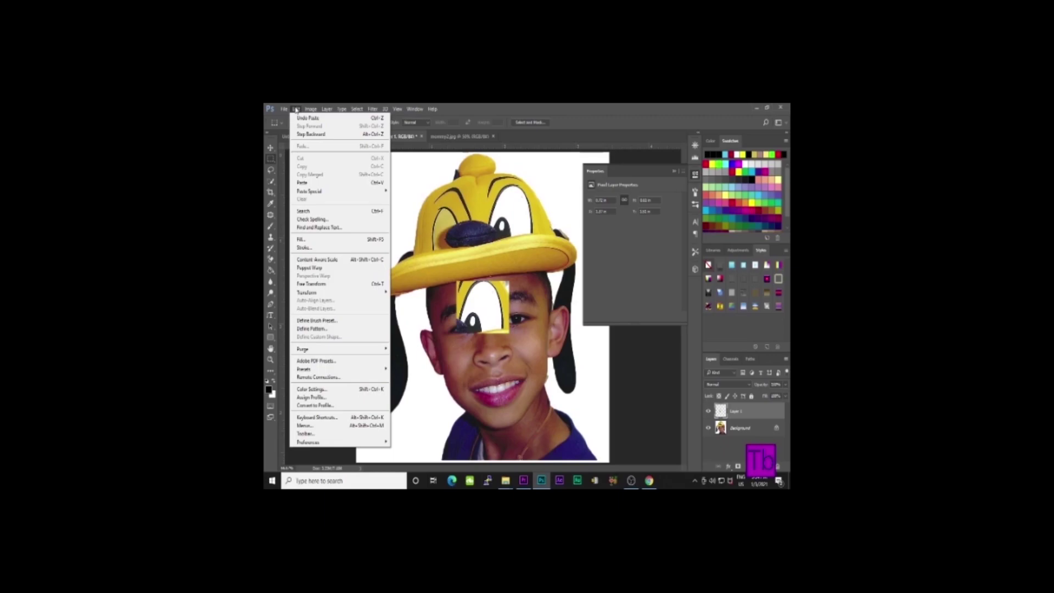
pyautogui.click(543, 136)
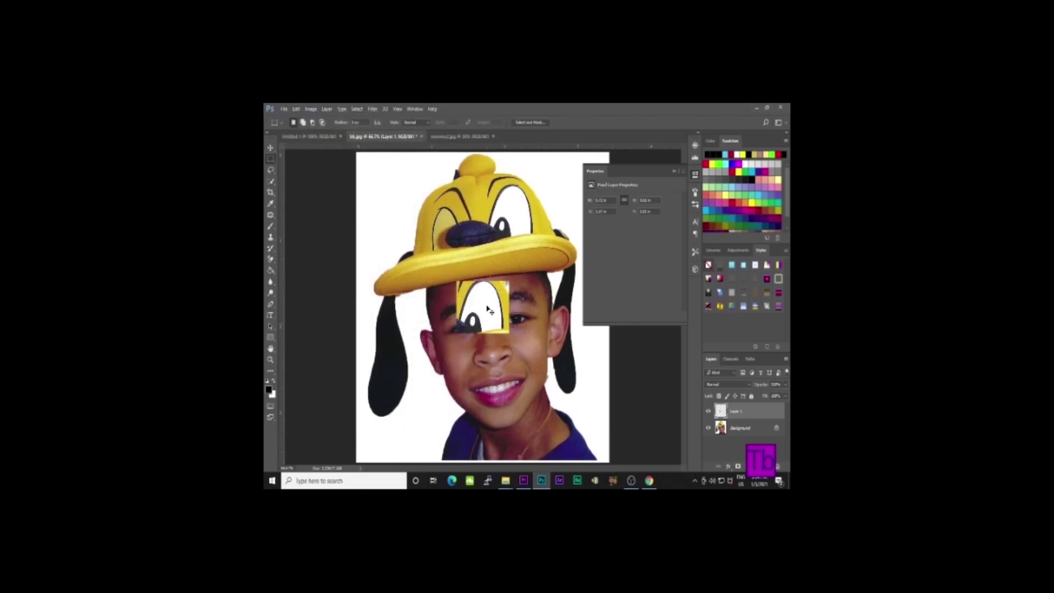
# Undo the pasted eye and duplicate the Background layer of the white-background portrait
pyautogui.hotkey('ctrl', 'z')
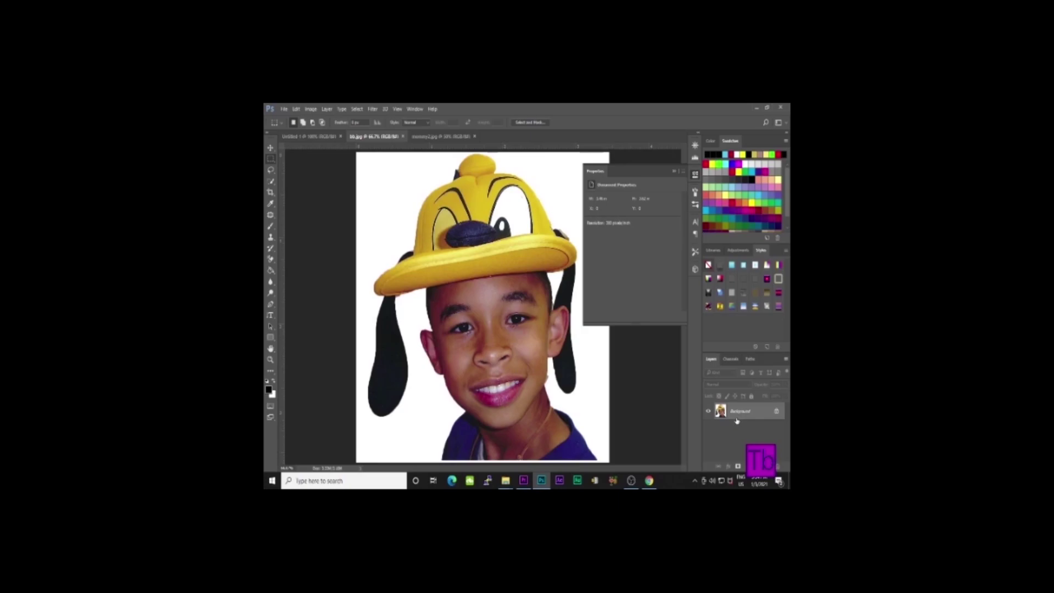
pyautogui.moveTo(737, 420); pyautogui.dragTo(736, 418)
pyautogui.hotkey('ctrl', 'j')
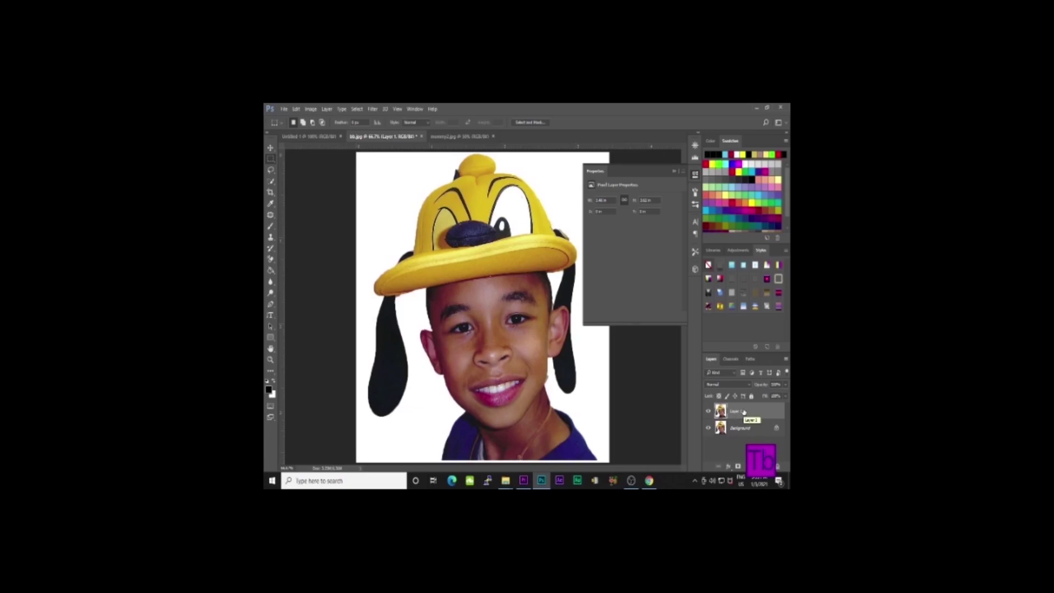
# Select an oval area around the hat's dark nose with the Elliptical Marquee tool and copy it
pyautogui.rightClick(270, 161)
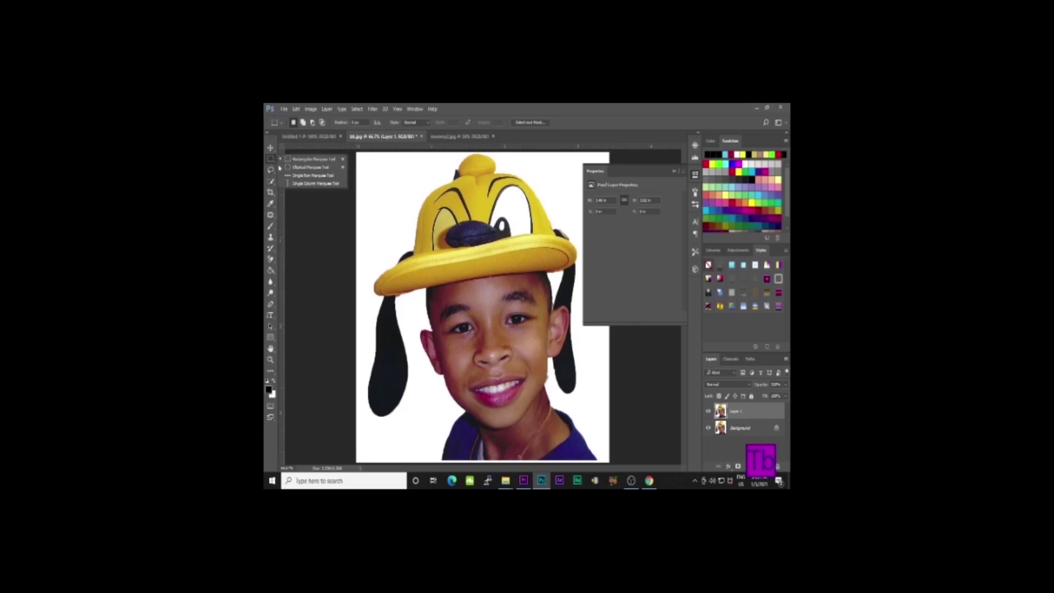
pyautogui.click(297, 172)
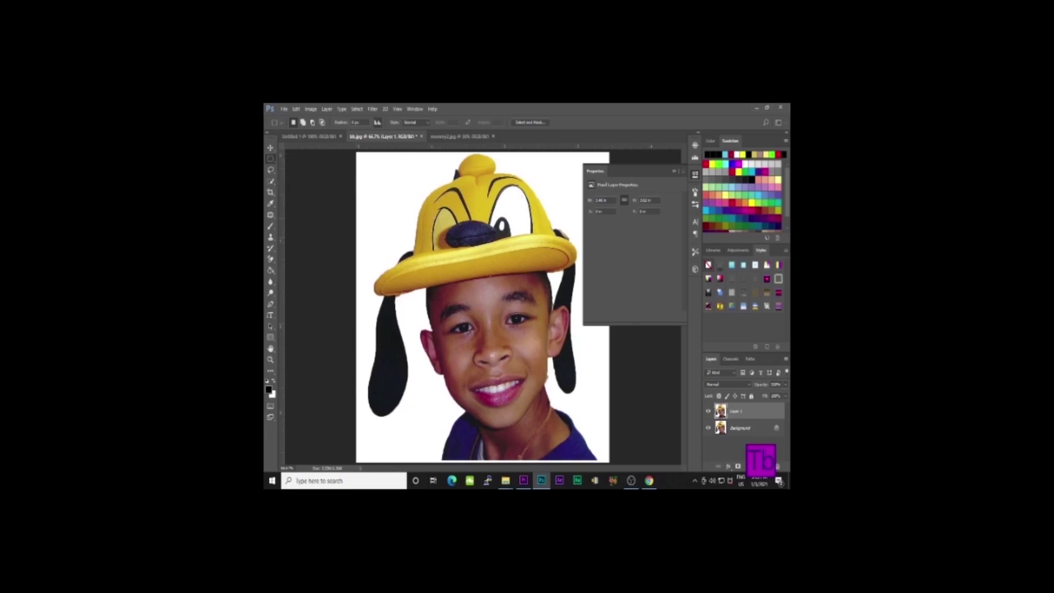
pyautogui.moveTo(441, 222); pyautogui.dragTo(505, 248)
pyautogui.click(297, 110)
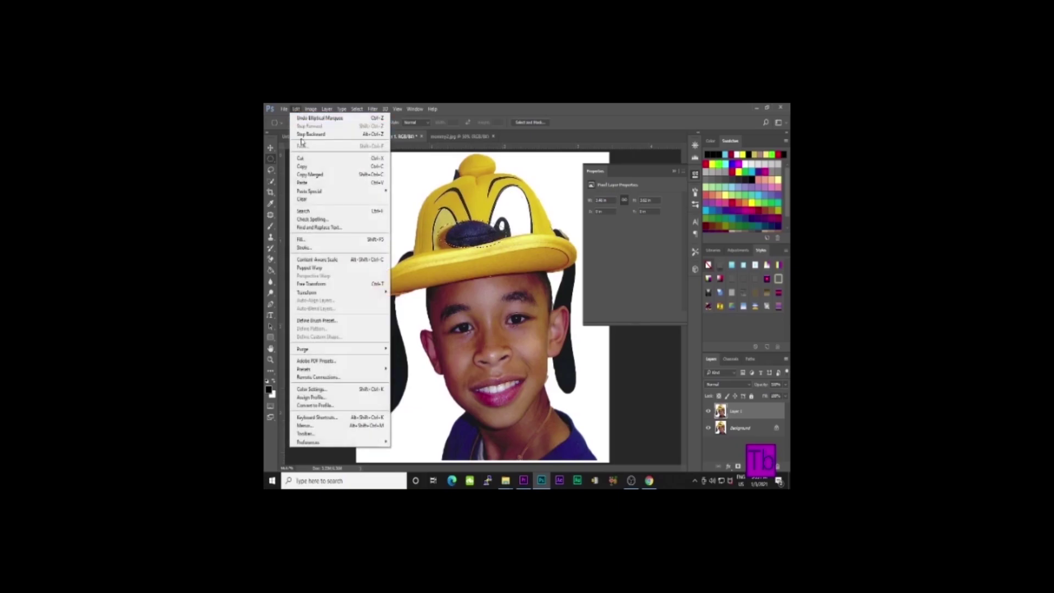
pyautogui.click(308, 168)
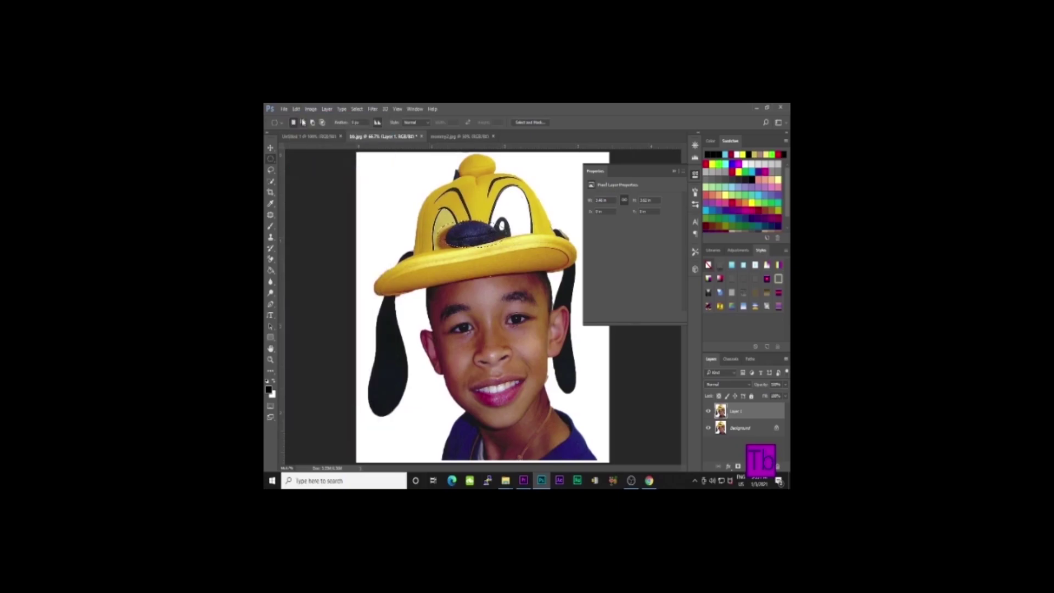
# Paste the copied nose area into the blank Untitled-1 document
pyautogui.click(331, 137)
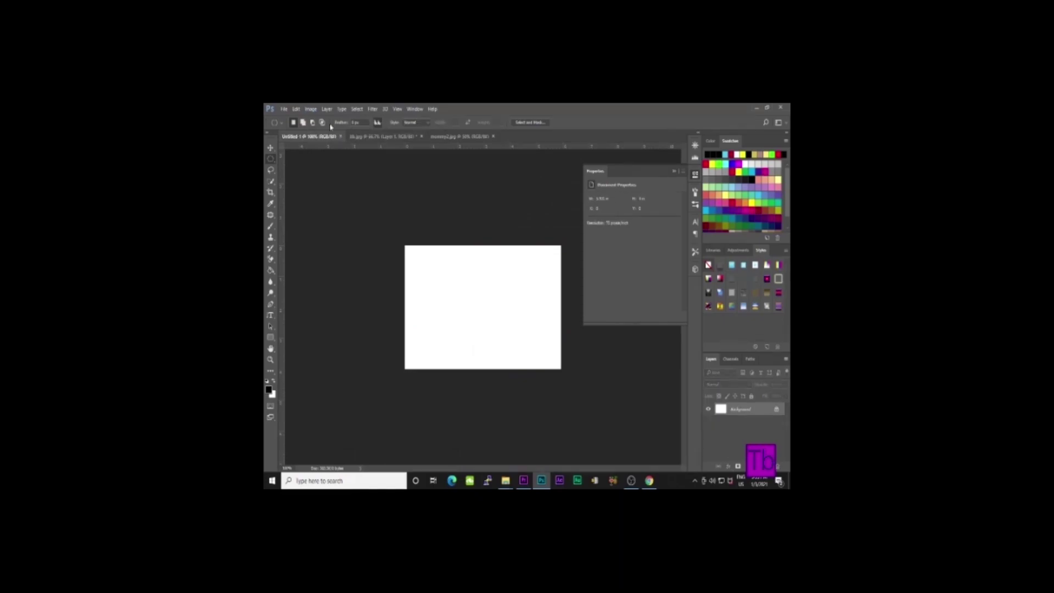
pyautogui.click(297, 109)
pyautogui.click(307, 182)
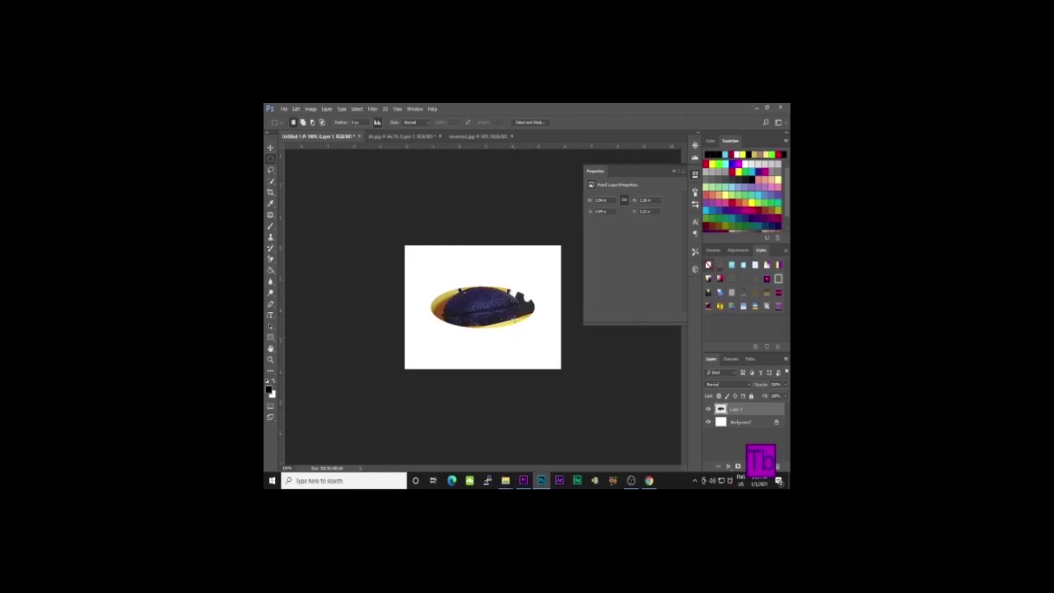
# Delete the pasted nose layer from Untitled-1 and bring up the white-background portrait
pyautogui.press('Delete')
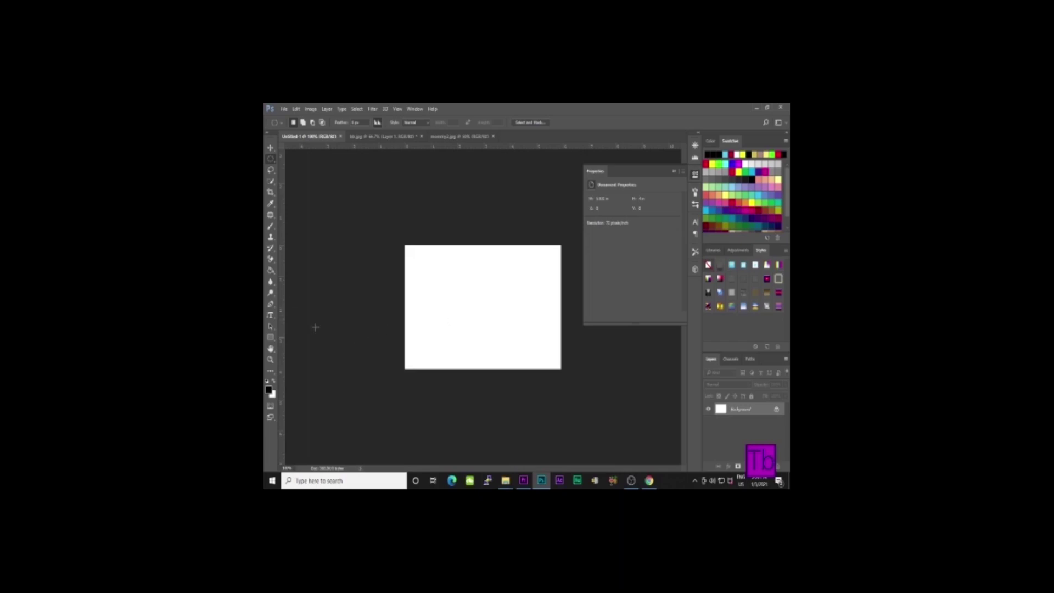
pyautogui.click(399, 137)
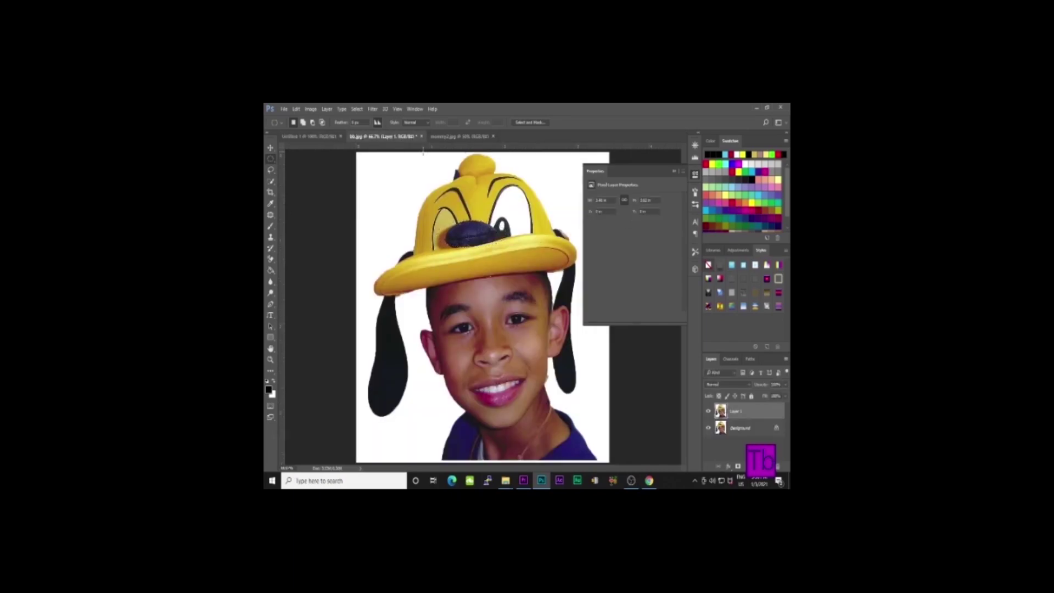
# Switch to the full photo with the red brick floor and activate the freehand Lasso tool
pyautogui.click(272, 172)
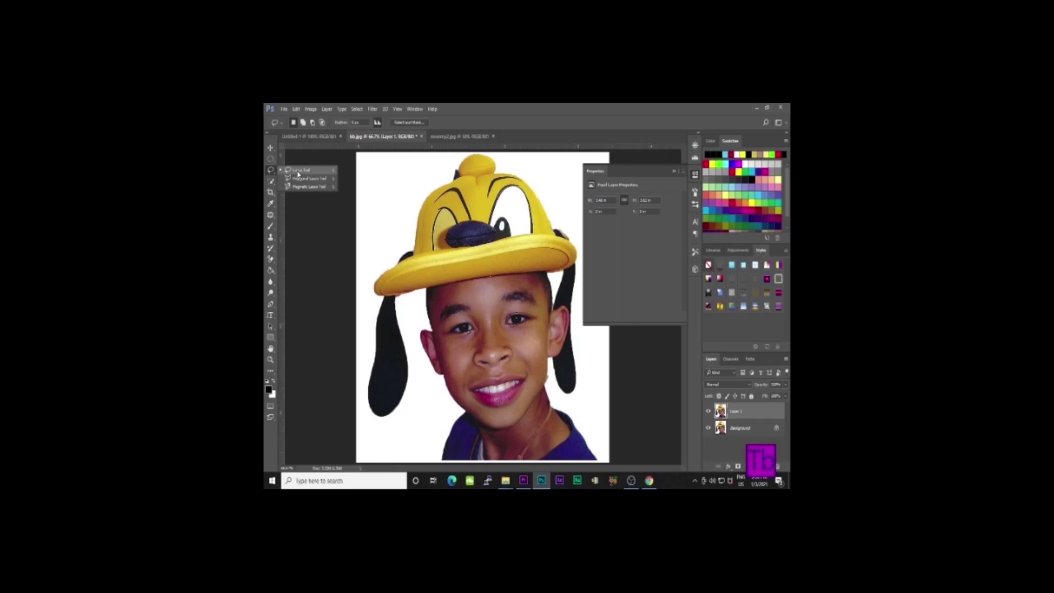
pyautogui.click(298, 172)
pyautogui.click(443, 137)
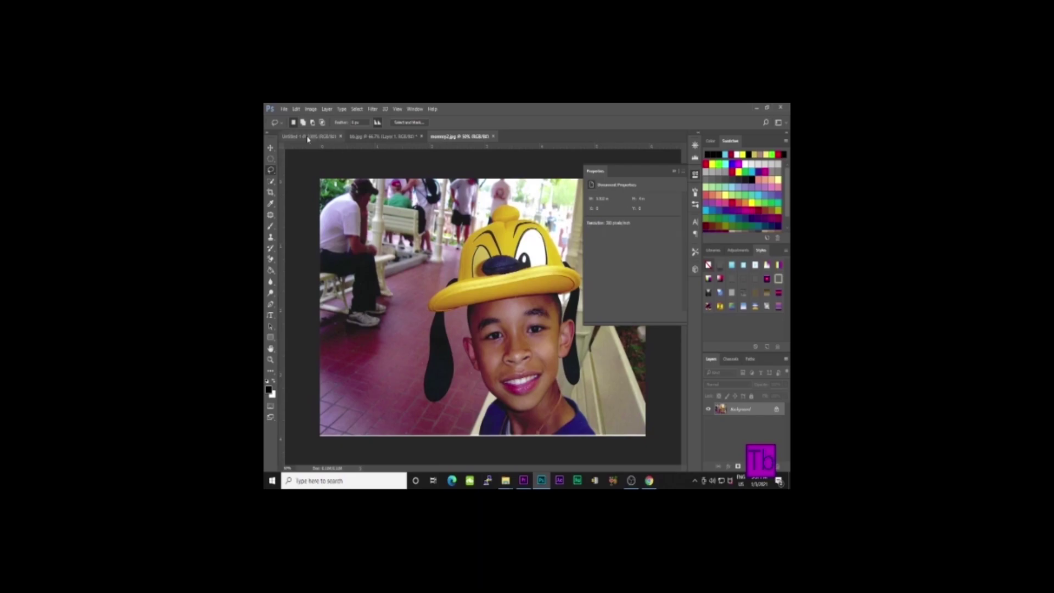
pyautogui.click(272, 182)
pyautogui.click(274, 185)
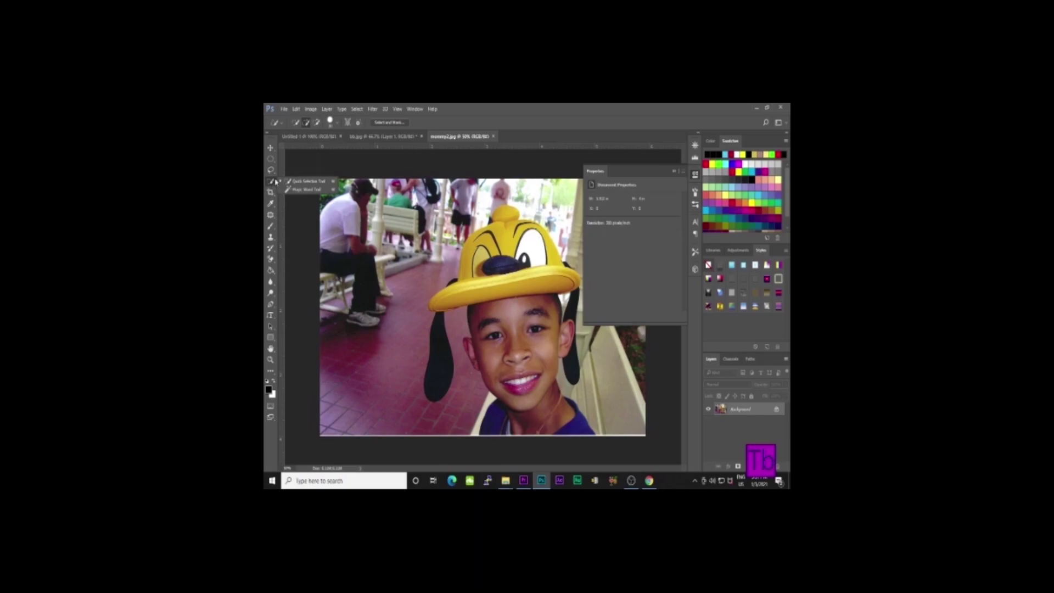
pyautogui.click(271, 171)
pyautogui.rightClick(271, 171)
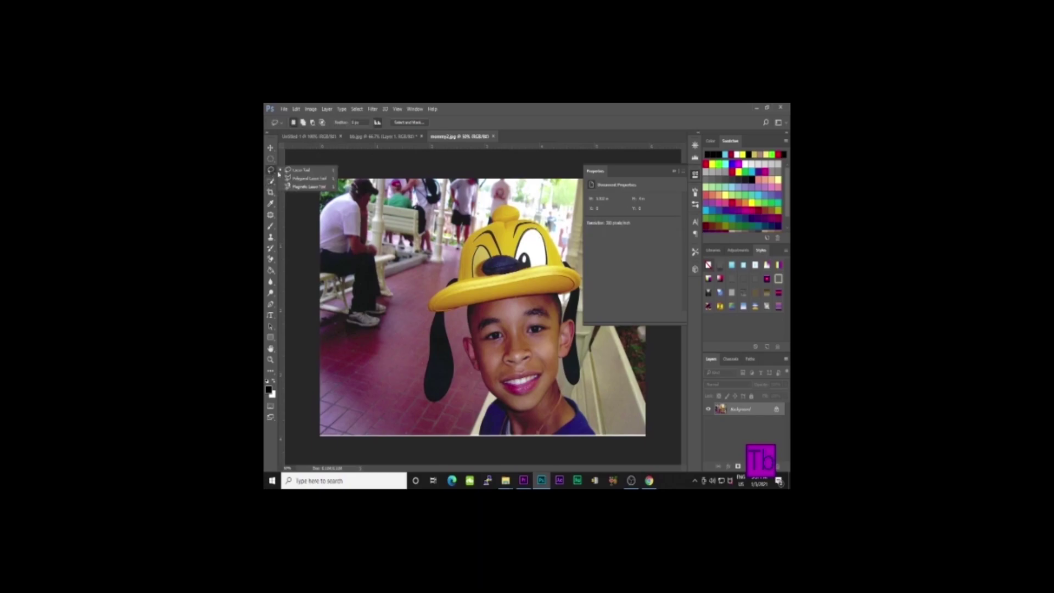
pyautogui.click(302, 173)
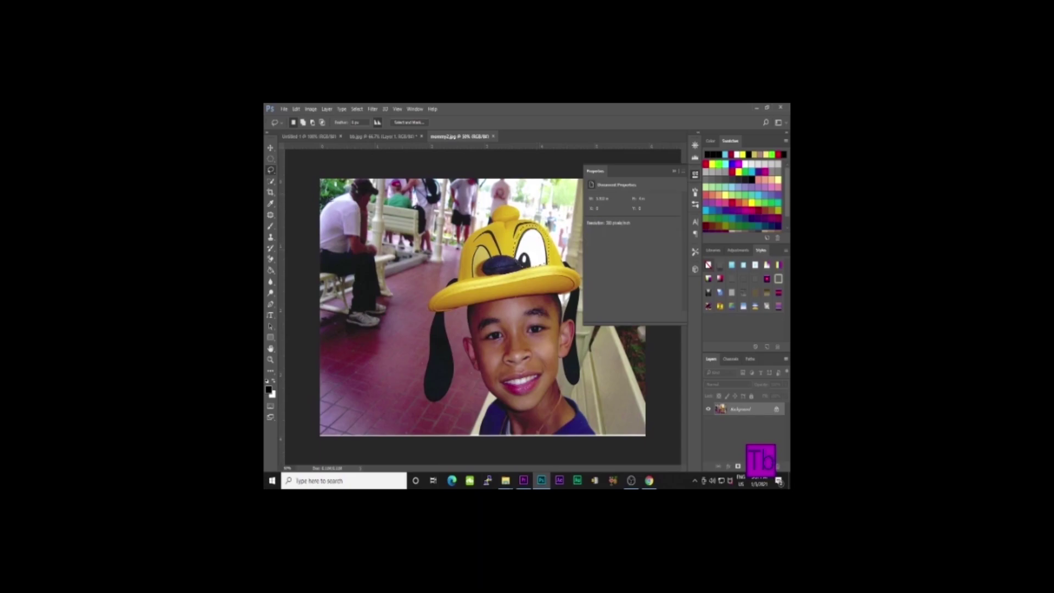
# Try the Polygonal Lasso tool around the hat's brim in the full photo and clear the selection
pyautogui.rightClick(270, 171)
pyautogui.click(301, 180)
pyautogui.click(550, 270)
pyautogui.hotkey('ctrl', 'd')
# Select the boy's face and neck with the Quick Selection tool, subtracting the excess along the shirt's lower edge
pyautogui.click(271, 181)
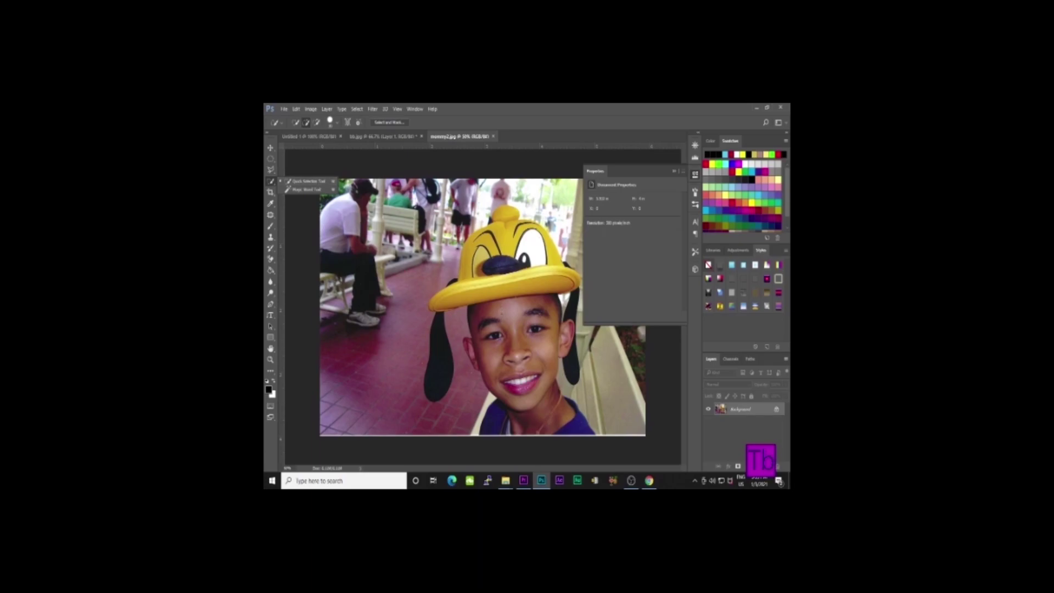
pyautogui.click(307, 181)
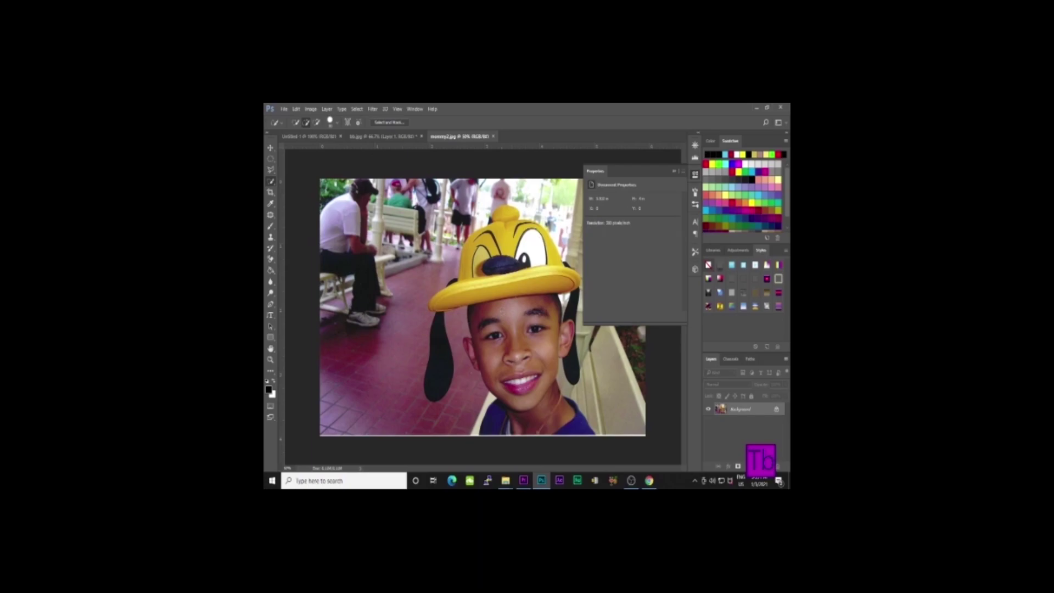
pyautogui.press('capslock')
pyautogui.press('capslock')
pyautogui.rightClick(272, 182)
pyautogui.click(307, 181)
pyautogui.moveTo(502, 305)
pyautogui.mouseDown()
pyautogui.moveTo(491, 321)
pyautogui.moveTo(519, 319)
pyautogui.moveTo(530, 306)
pyautogui.moveTo(542, 331)
pyautogui.mouseUp()
pyautogui.press('alt')
pyautogui.moveTo(491, 431)
pyautogui.mouseDown()
pyautogui.moveTo(480, 434)
pyautogui.moveTo(543, 438)
pyautogui.mouseUp()
pyautogui.press('alt')
# Copy the selected face area and paste it onto a new layer in the same photo
pyautogui.click(295, 109)
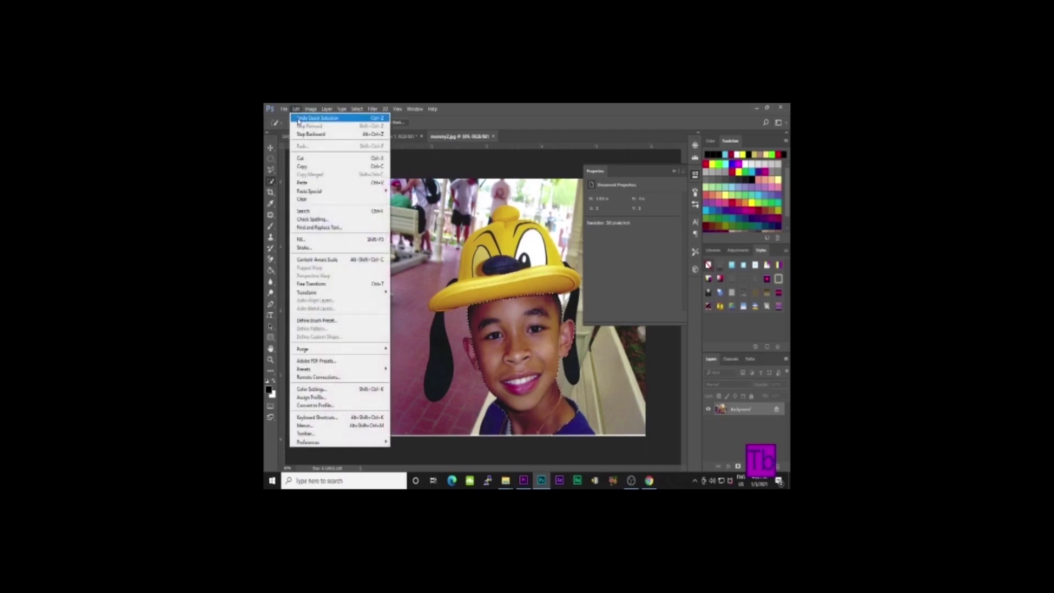
pyautogui.click(302, 167)
pyautogui.click(295, 109)
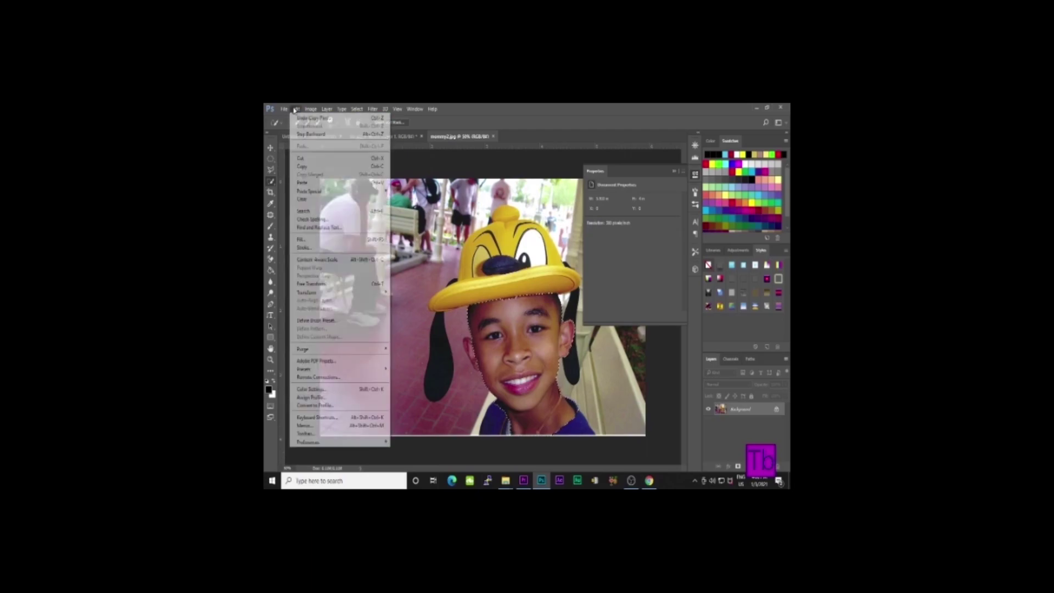
pyautogui.click(302, 183)
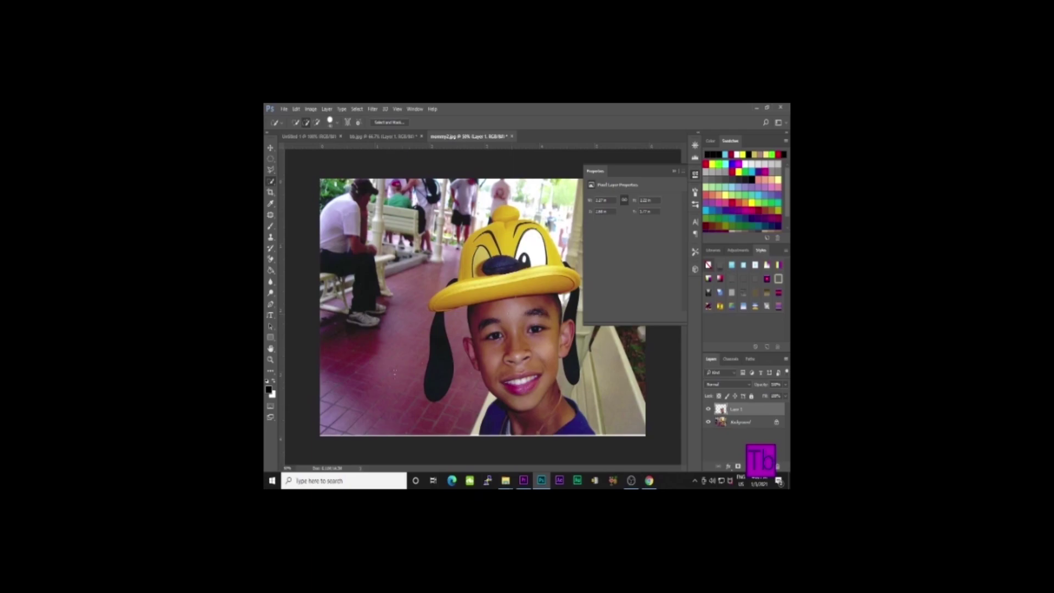
pyautogui.rightClick(272, 183)
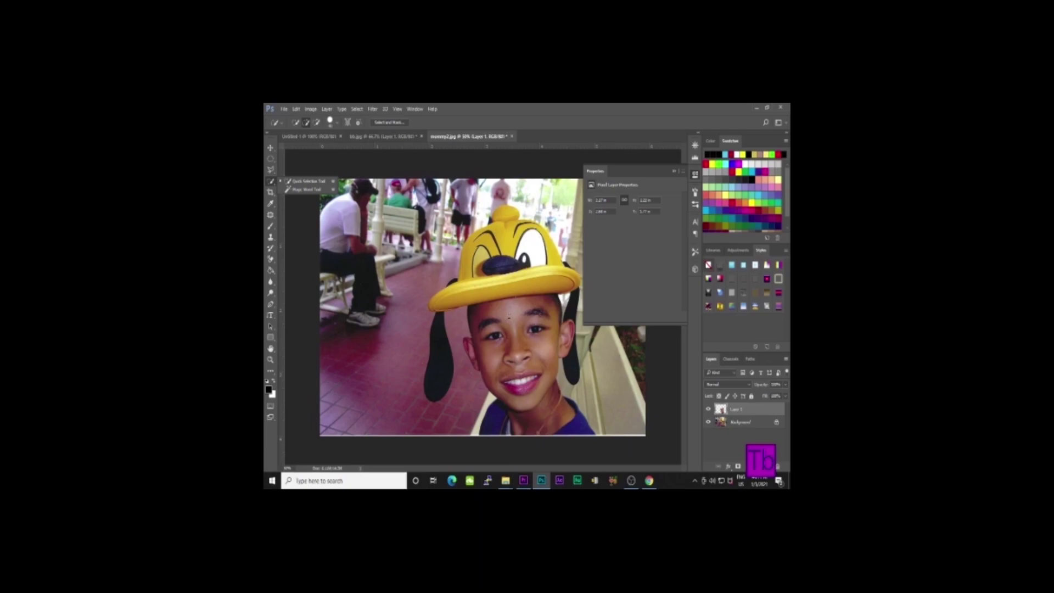
pyautogui.click(510, 317)
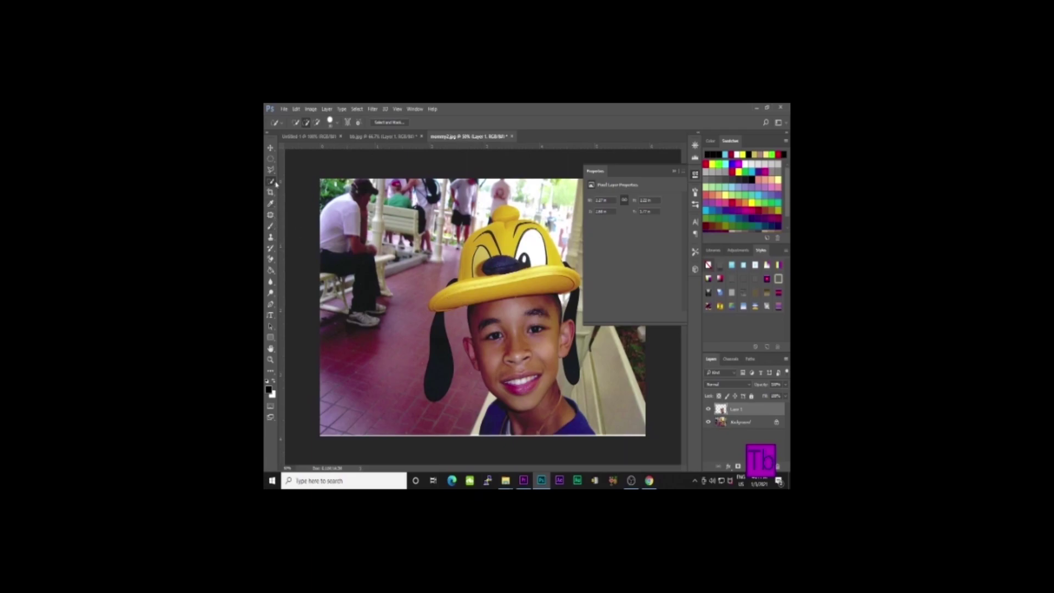
# Frame the boy's face with the Perspective Crop tool, widen the frame past both ears and apply the crop
pyautogui.moveTo(273, 194); pyautogui.dragTo(280, 193)
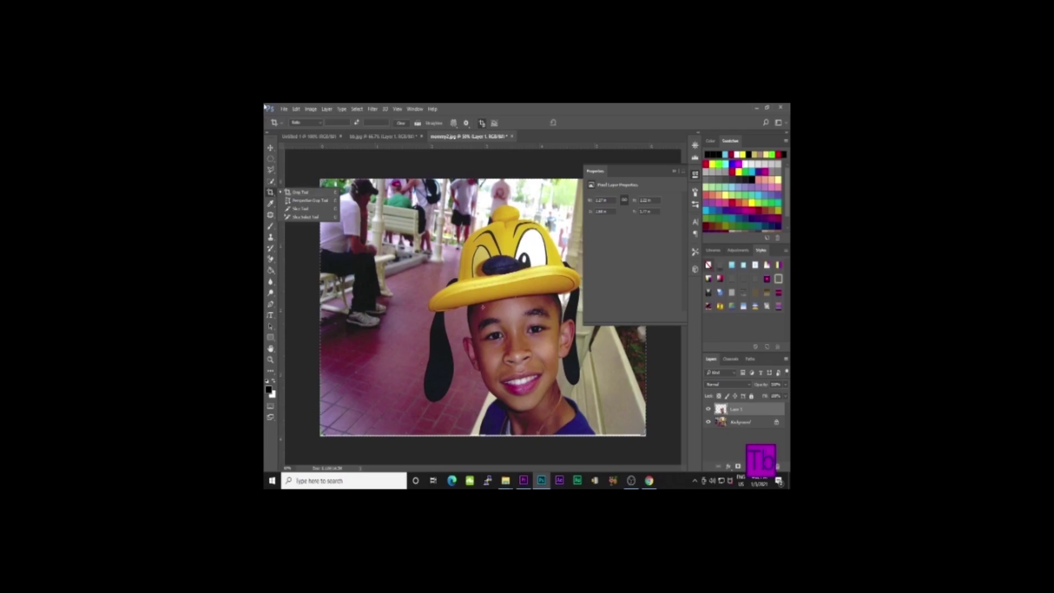
pyautogui.click(317, 202)
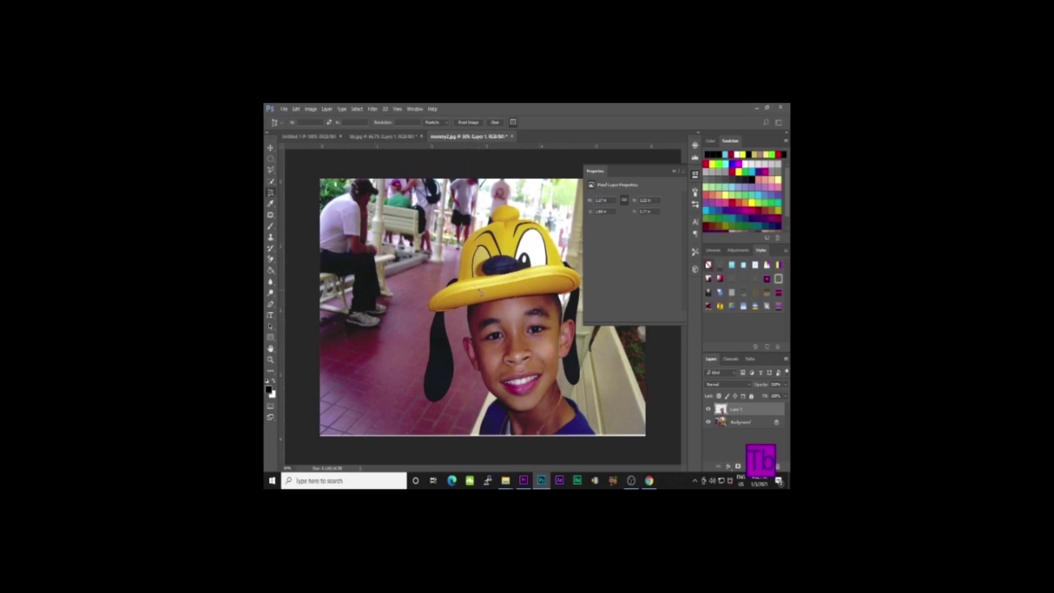
pyautogui.moveTo(482, 290); pyautogui.dragTo(560, 417)
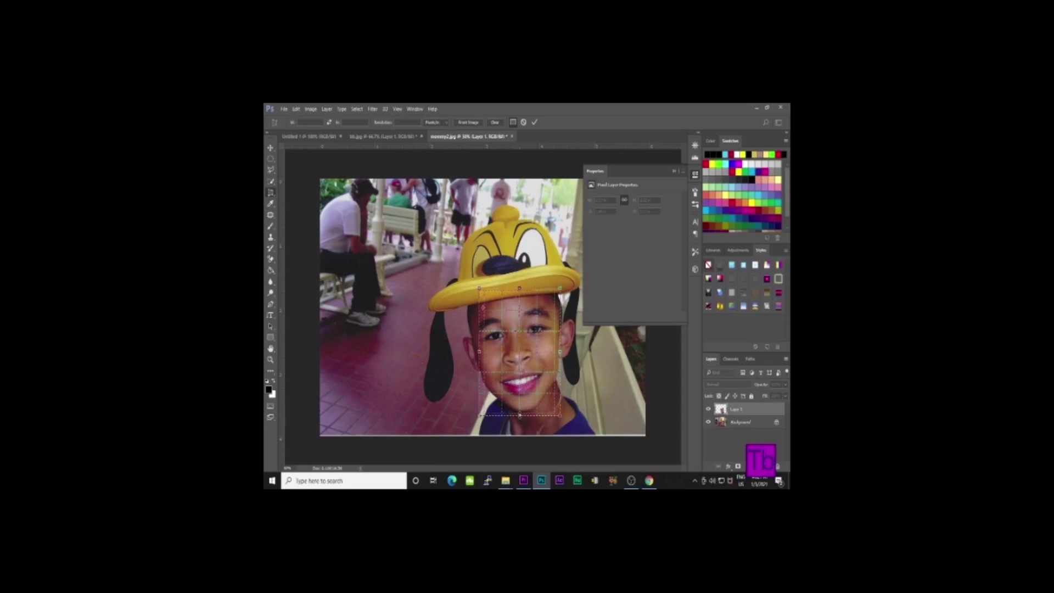
pyautogui.moveTo(519, 415); pyautogui.dragTo(519, 412)
pyautogui.moveTo(520, 288); pyautogui.dragTo(519, 292)
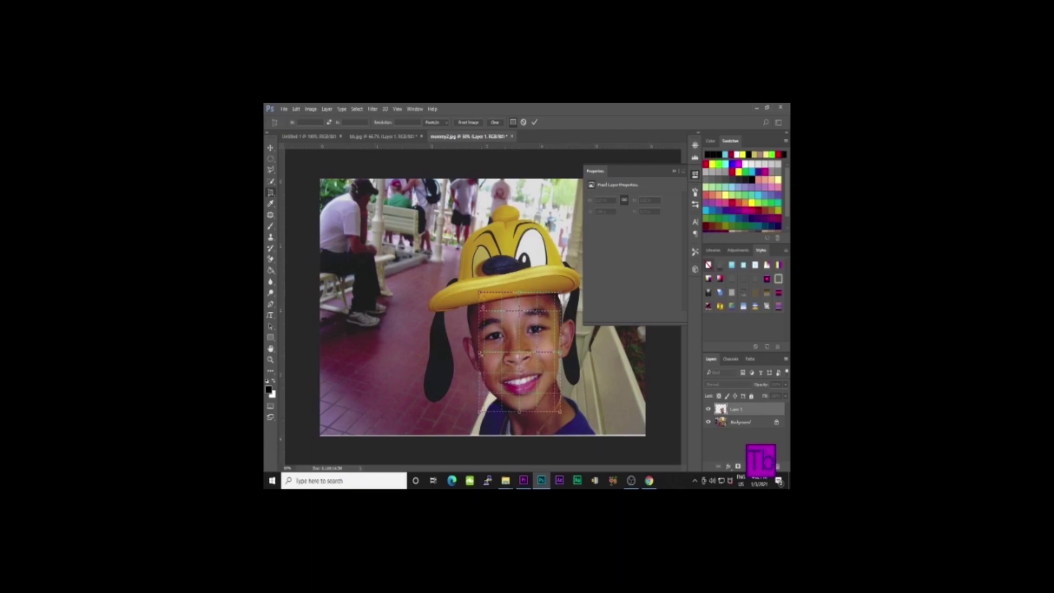
pyautogui.moveTo(480, 351); pyautogui.dragTo(459, 352)
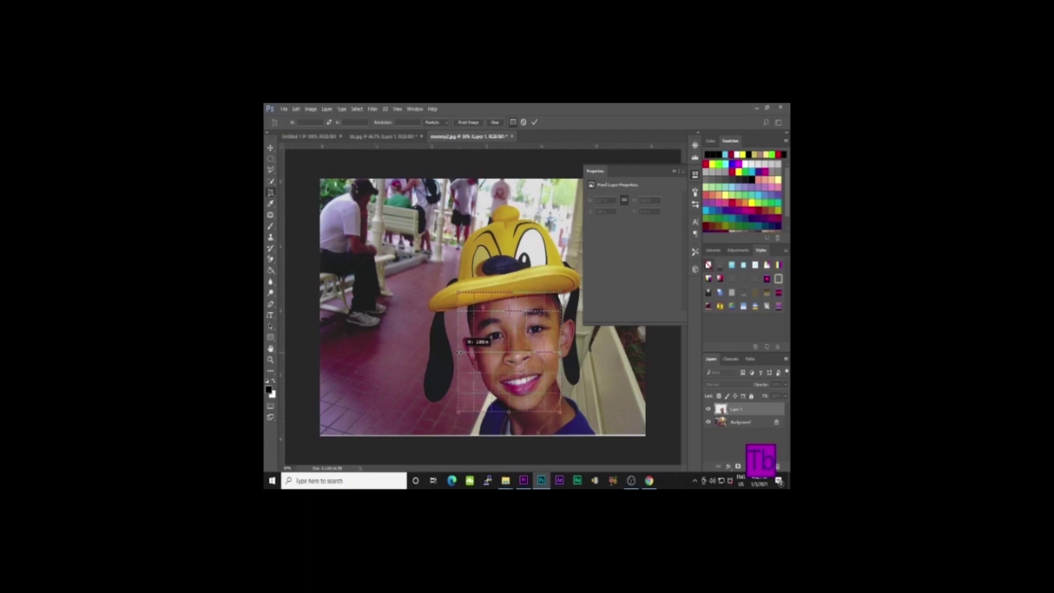
pyautogui.moveTo(559, 345); pyautogui.dragTo(576, 360)
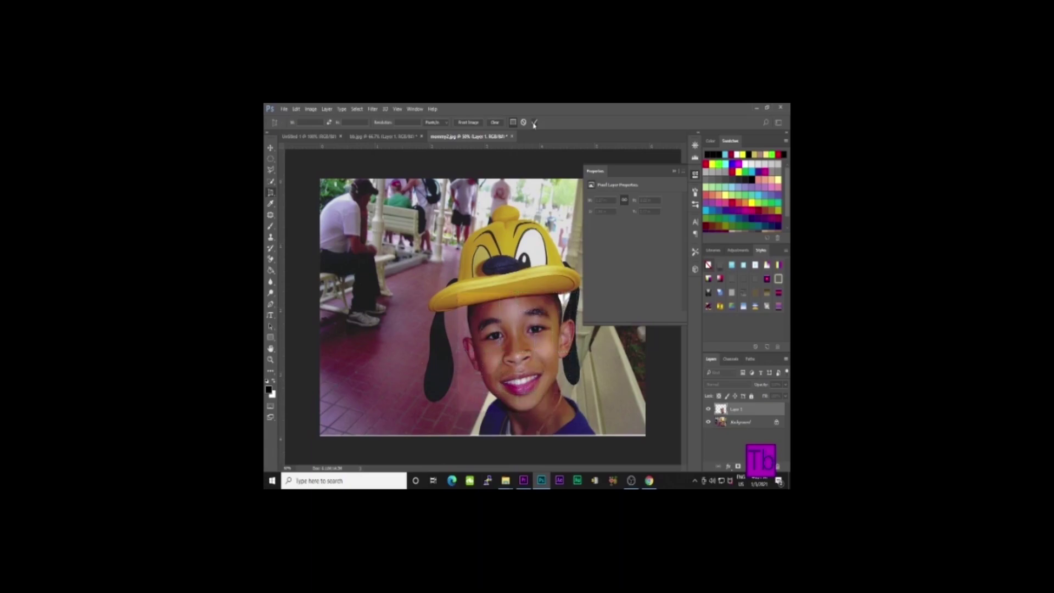
pyautogui.click(535, 123)
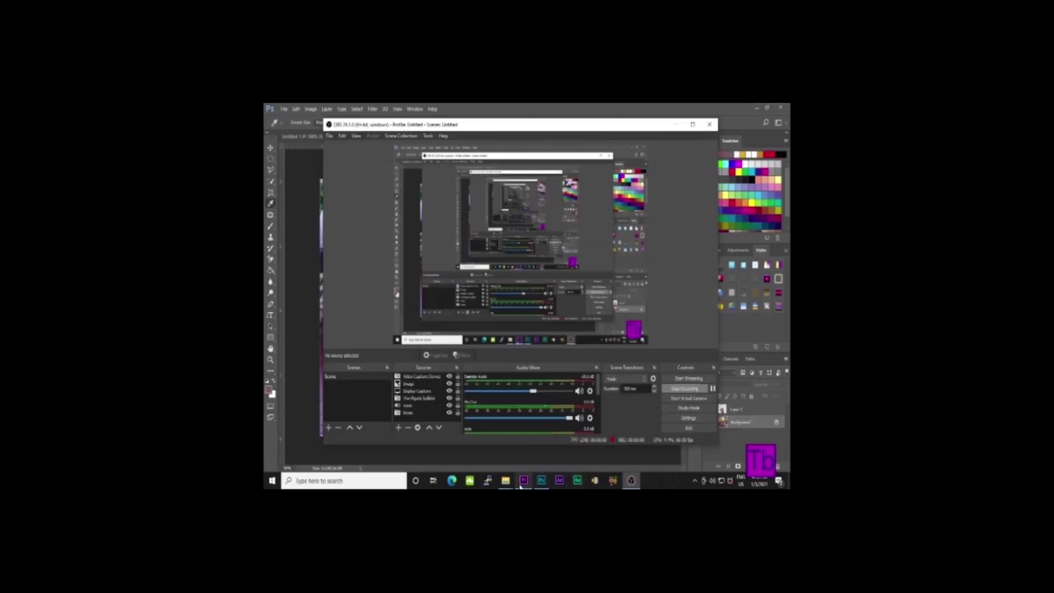
# Switch back to Photoshop, sample the boy's pink lip colour as the foreground with the Eyedropper, and accept it in the Color Picker
pyautogui.click(541, 480)
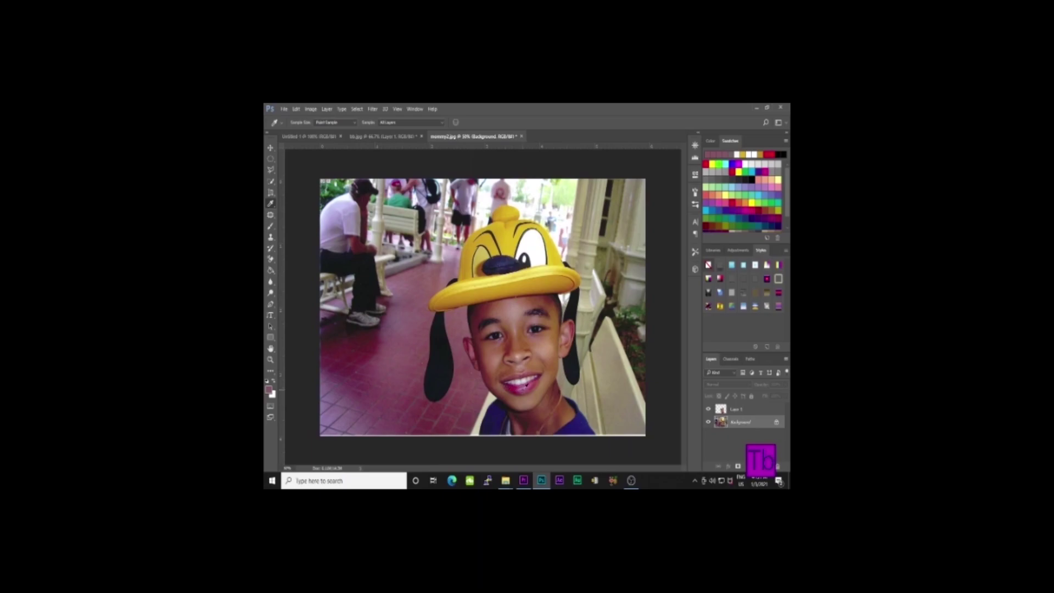
pyautogui.click(526, 386)
pyautogui.click(270, 147)
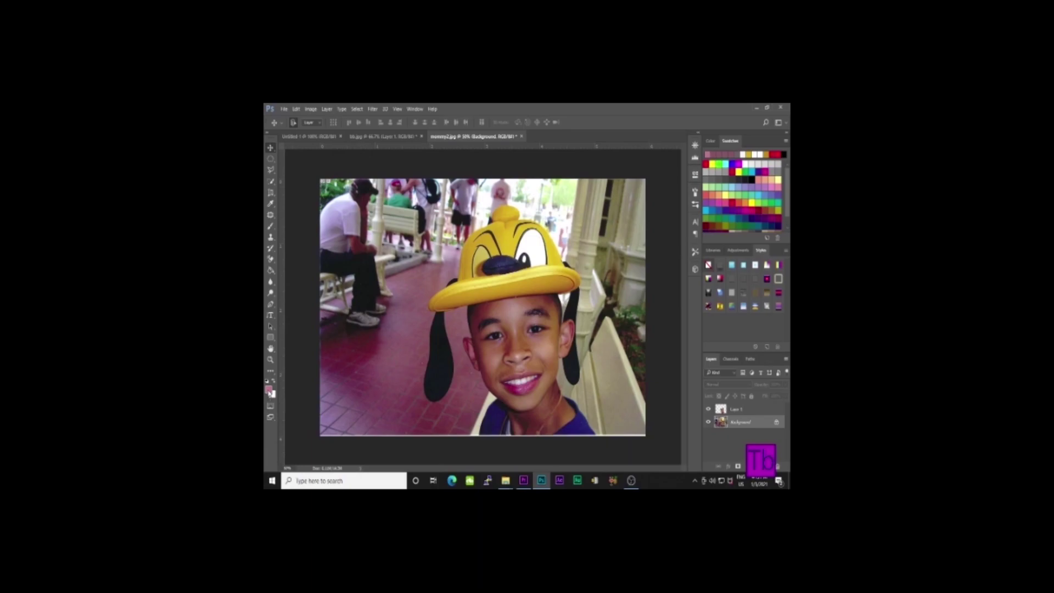
pyautogui.click(269, 390)
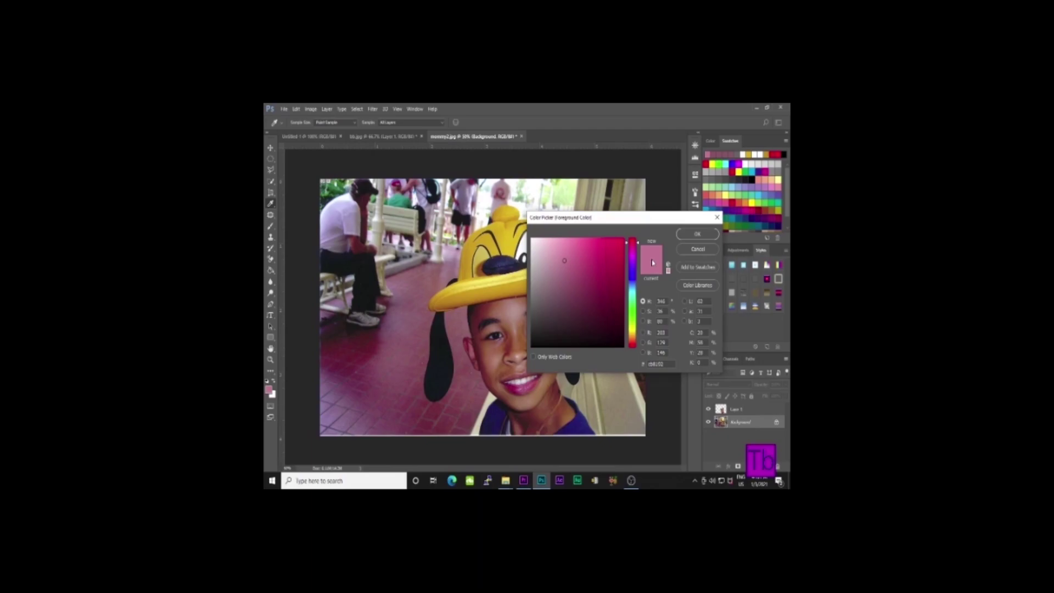
pyautogui.click(693, 233)
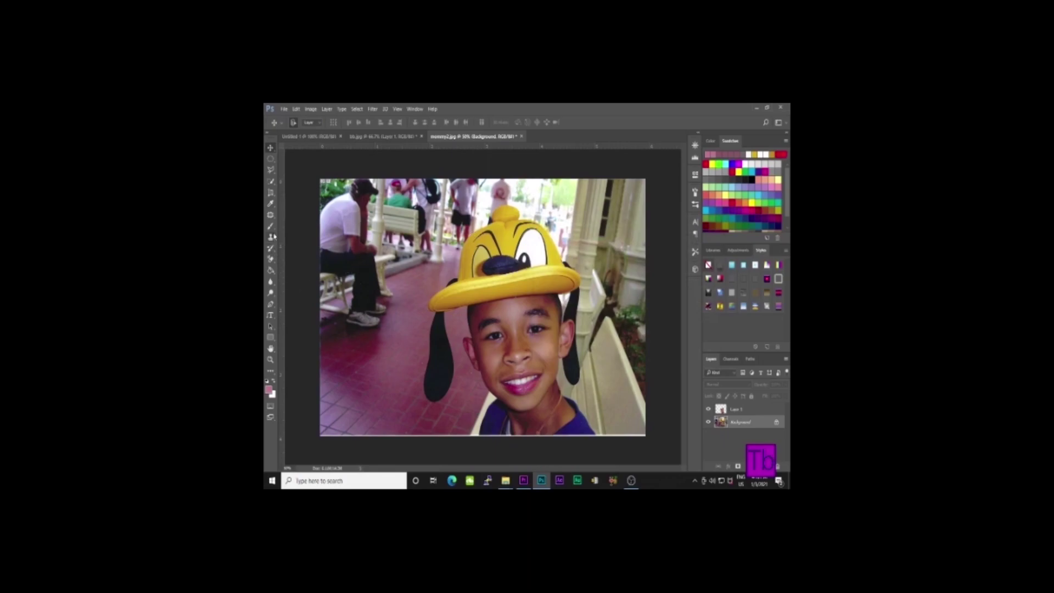
# Place Color Sampler points on the red floor, the hat's hanging black ear and the boy's blue shirt
pyautogui.click(275, 207)
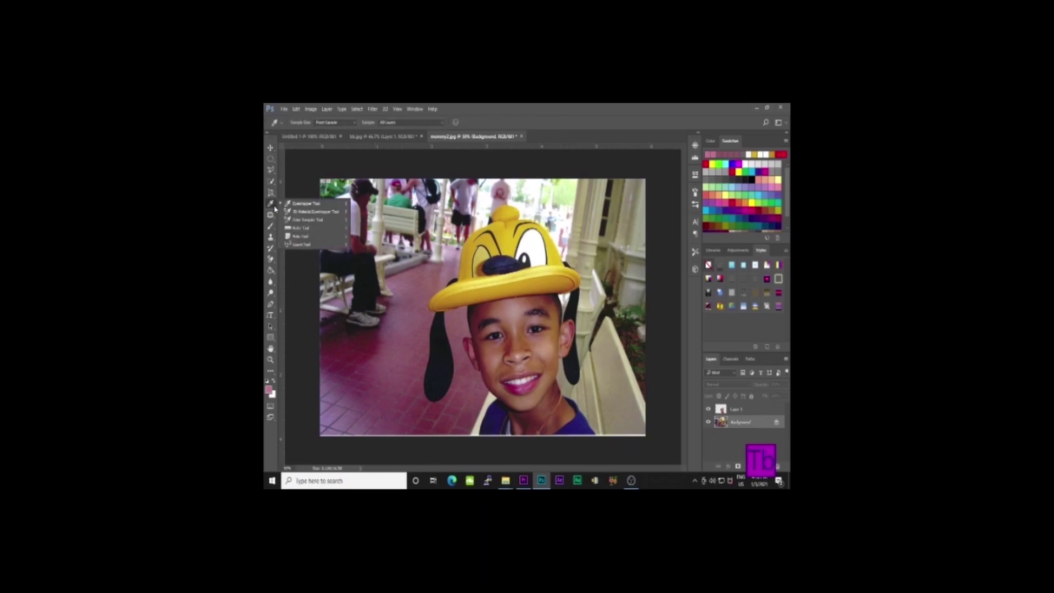
pyautogui.click(303, 220)
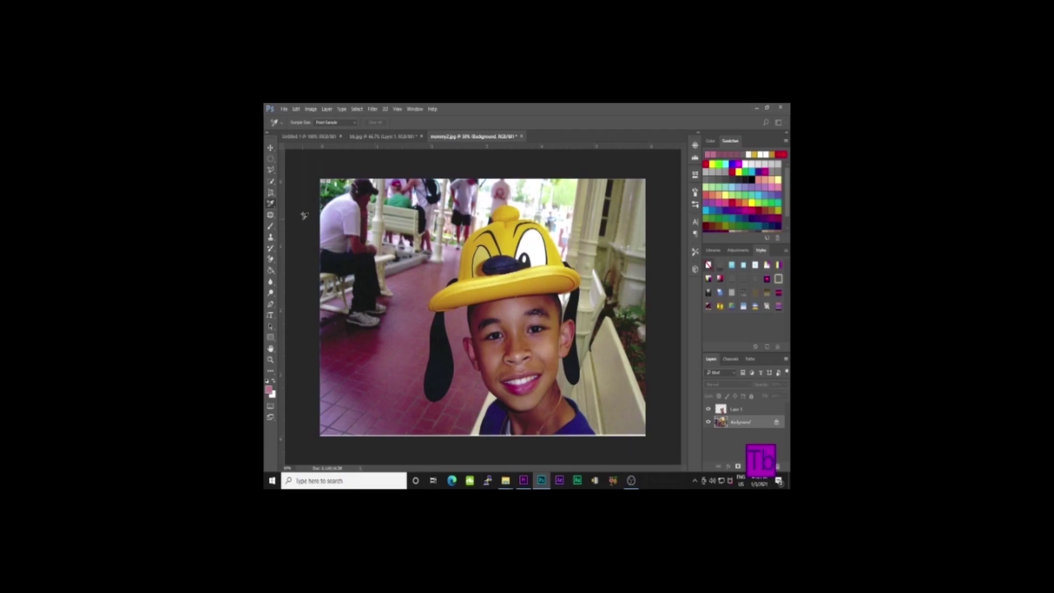
pyautogui.click(410, 299)
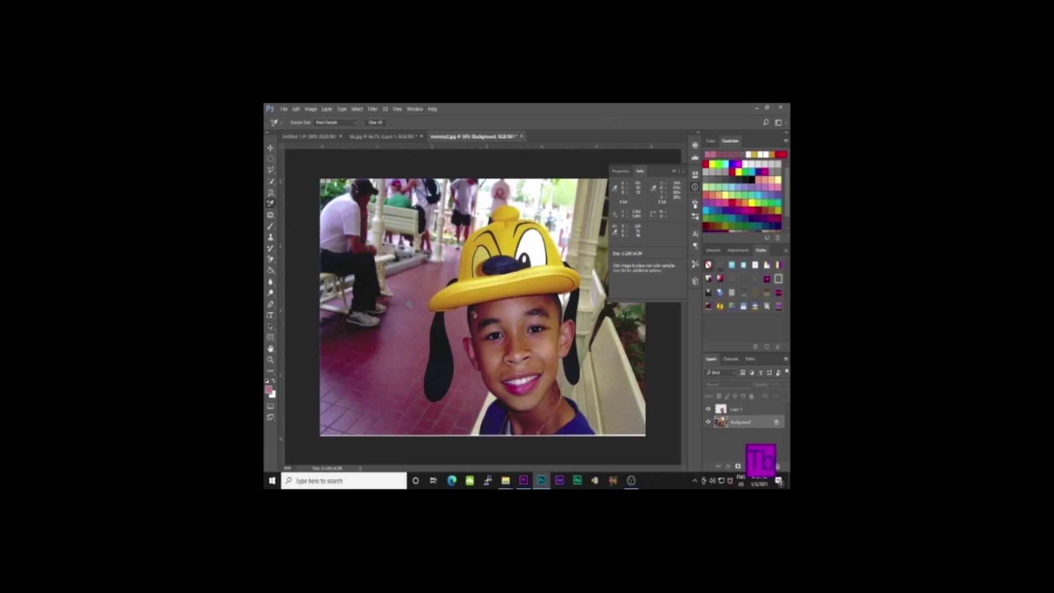
pyautogui.click(437, 350)
pyautogui.click(495, 423)
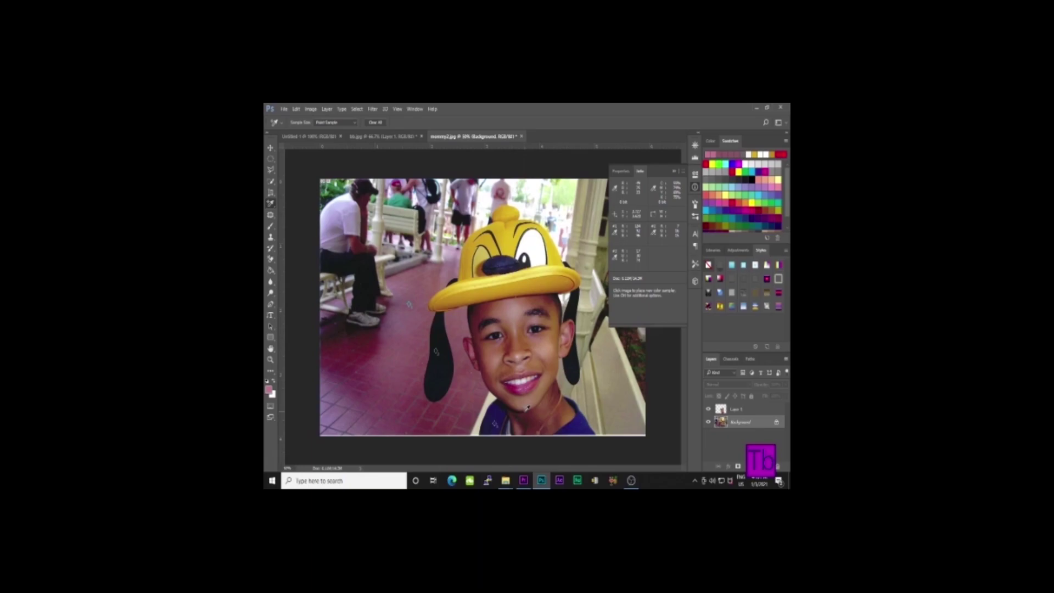
pyautogui.press('z')
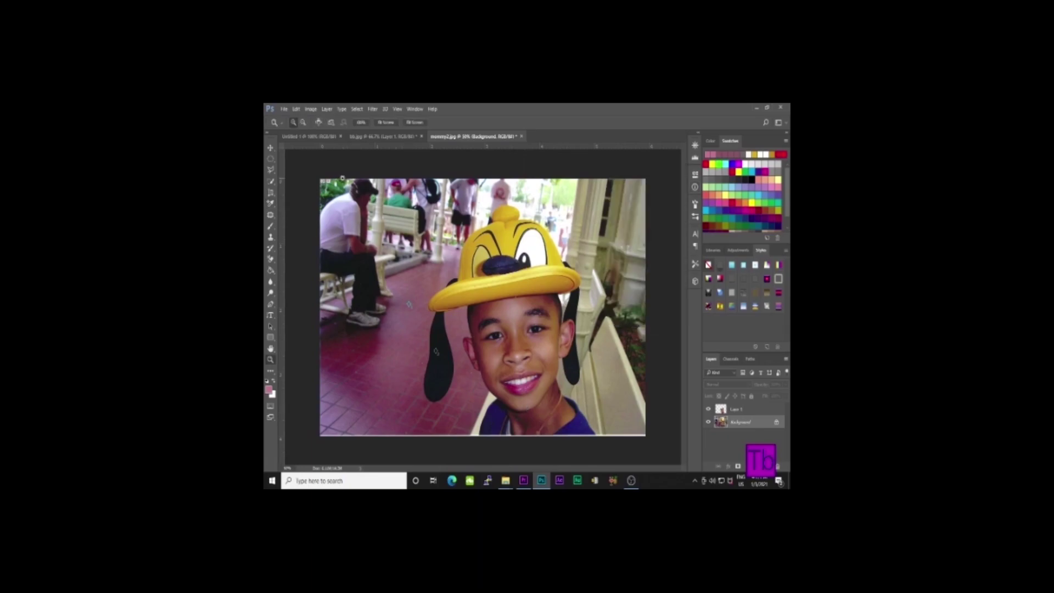
# Activate the Patch tool and open the scratched wedding portrait 2.jpg
pyautogui.click(271, 216)
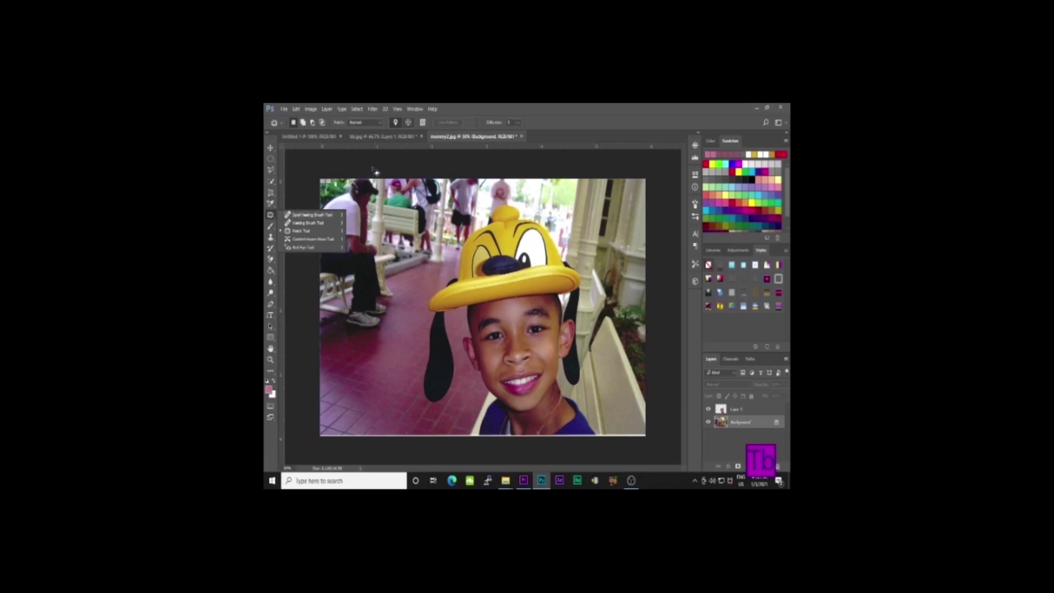
pyautogui.click(285, 109)
pyautogui.click(291, 126)
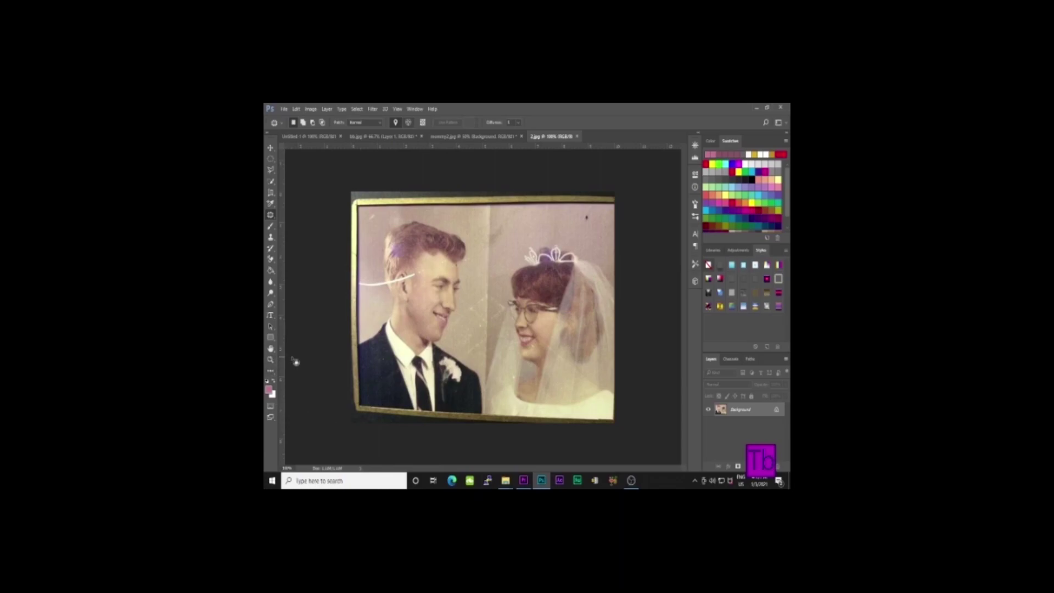
# Remove the white scratches from the backdrop between the couple with the Spot Healing Brush, working at 200% zoom
pyautogui.click(270, 360)
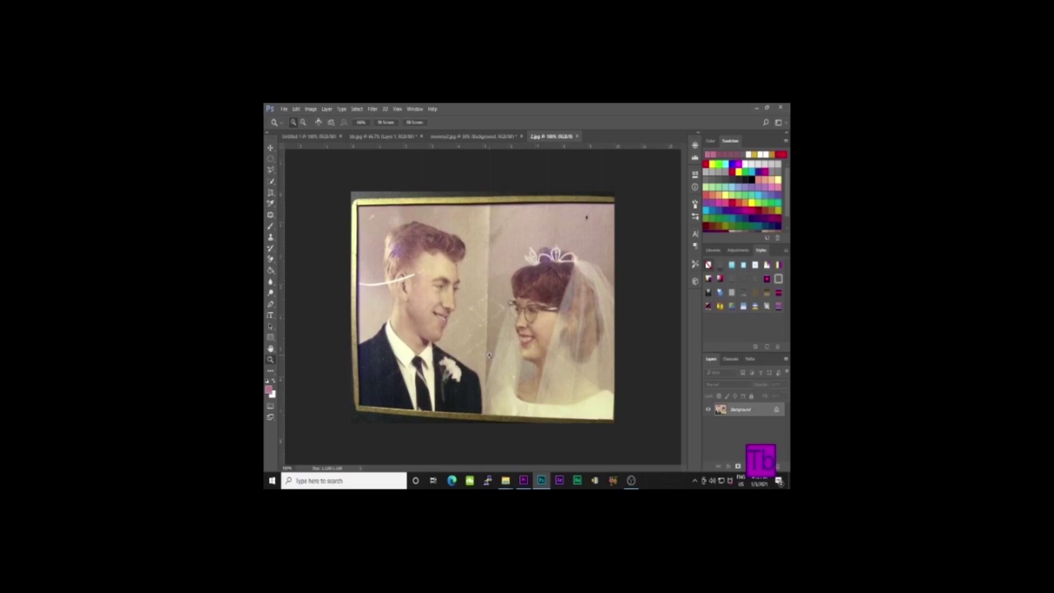
pyautogui.click(489, 356)
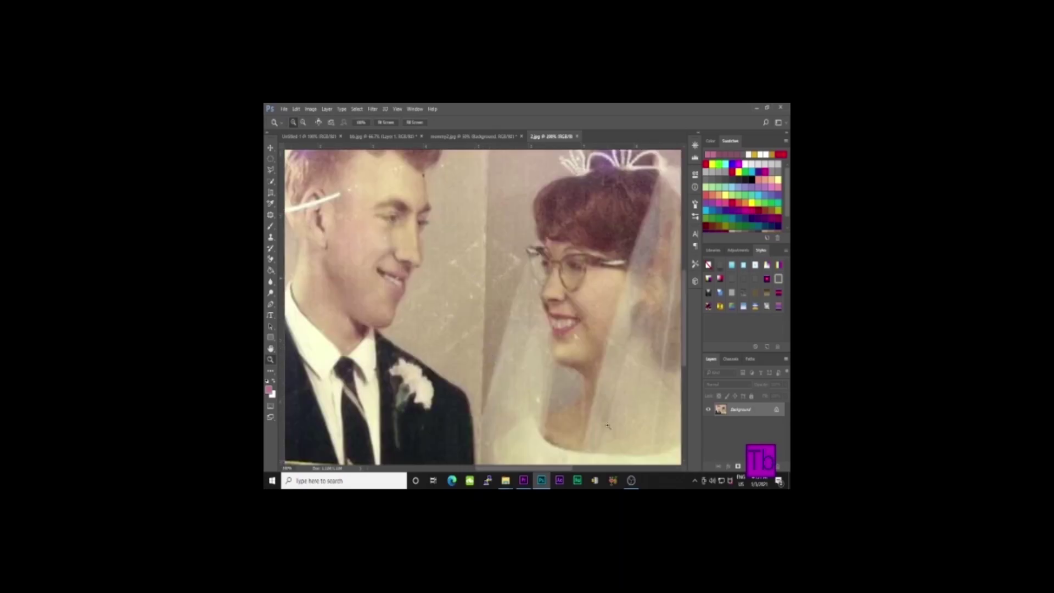
pyautogui.click(459, 470)
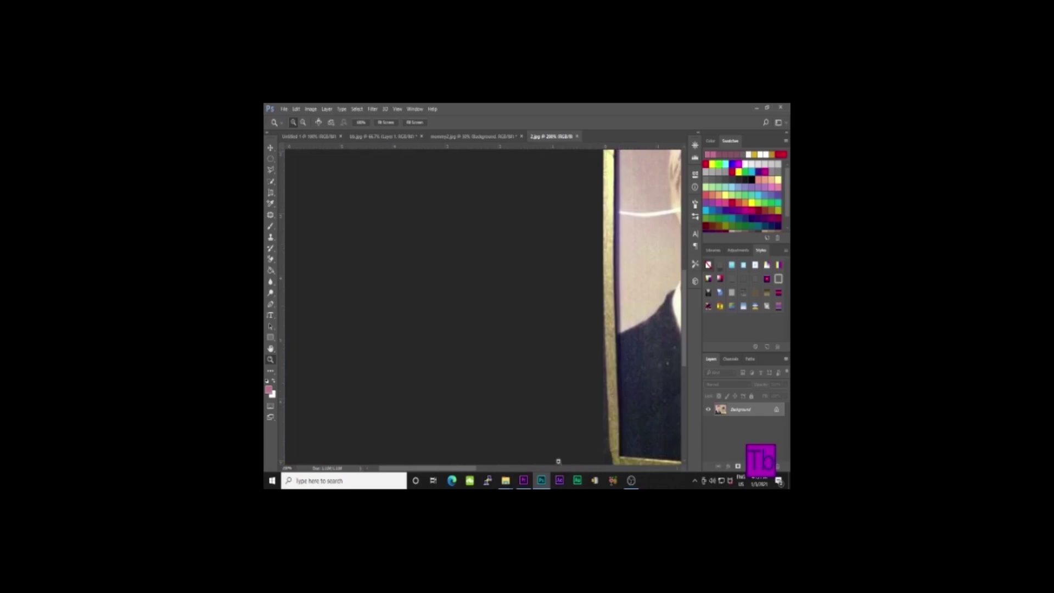
pyautogui.moveTo(461, 469); pyautogui.dragTo(546, 475)
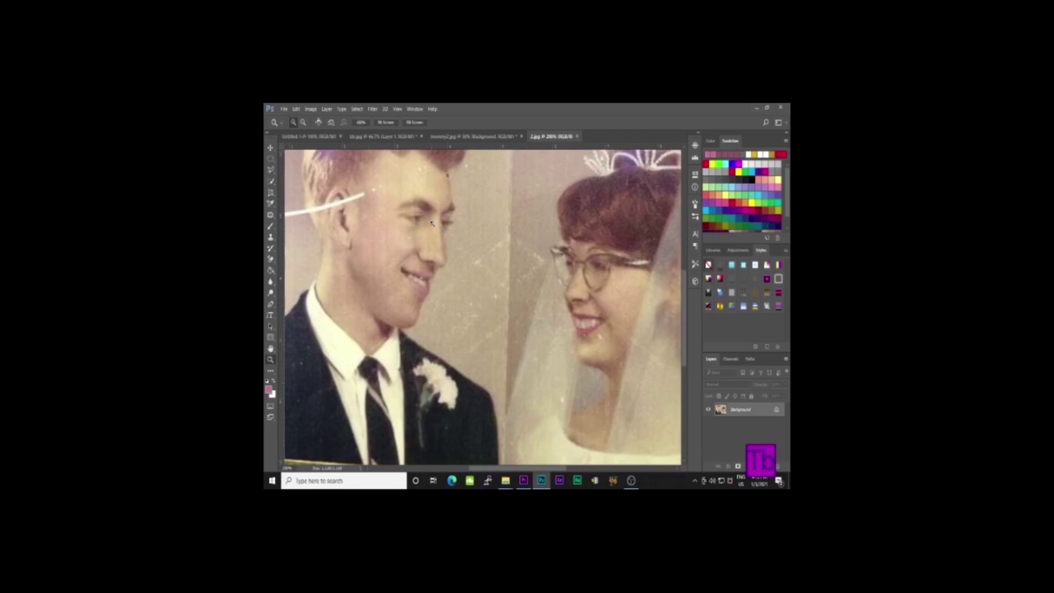
pyautogui.moveTo(270, 214); pyautogui.dragTo(311, 218)
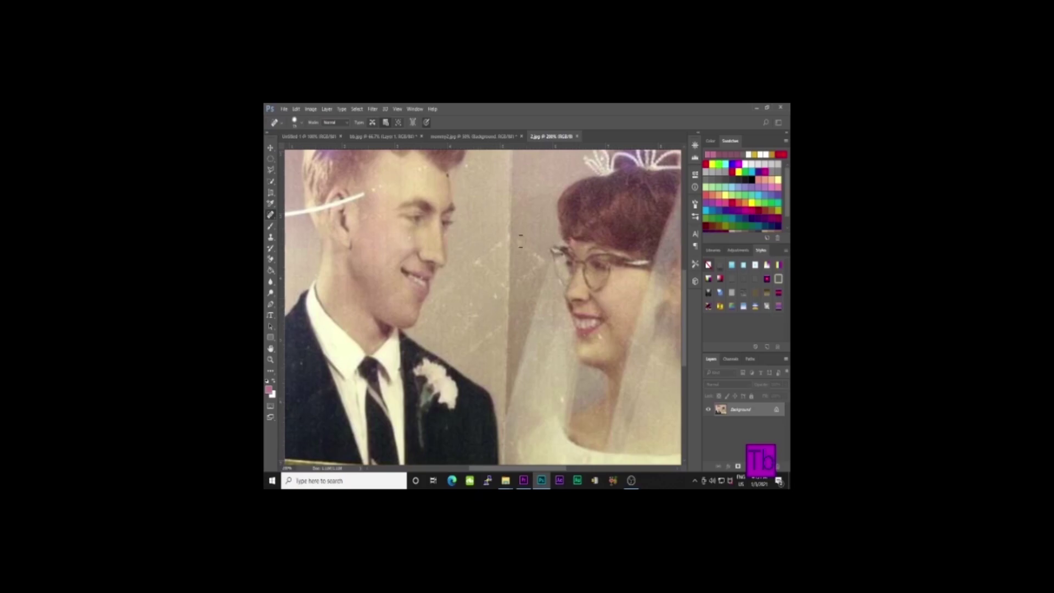
pyautogui.click(553, 316)
pyautogui.moveTo(476, 263)
pyautogui.mouseDown()
pyautogui.moveTo(512, 295)
pyautogui.moveTo(539, 260)
pyautogui.moveTo(497, 229)
pyautogui.moveTo(508, 228)
pyautogui.moveTo(470, 284)
pyautogui.mouseUp()
pyautogui.moveTo(509, 239); pyautogui.dragTo(502, 380)
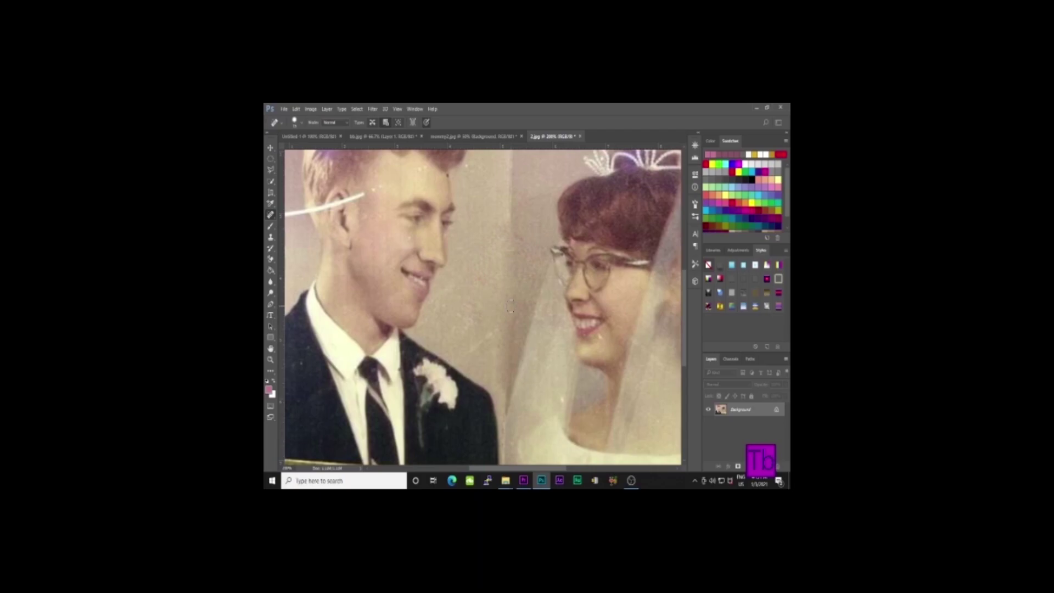
# Activate the Healing Brush and sample clean backdrop between the couple as its source
pyautogui.rightClick(272, 216)
pyautogui.click(308, 221)
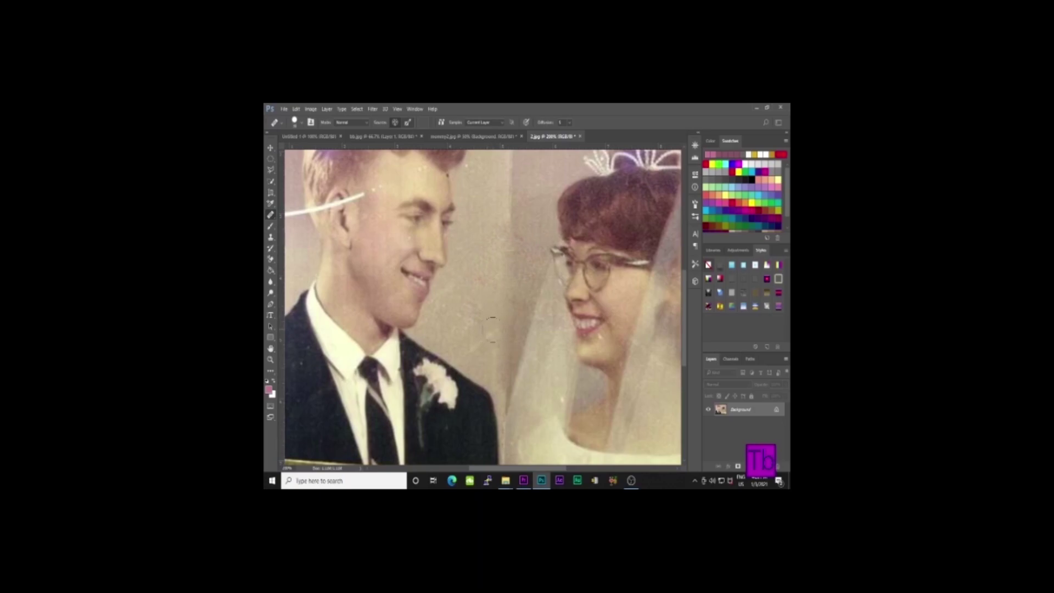
pyautogui.press('alt')
# Patch the white specks on the groom's forehead with clean skin using the Patch tool, and clear the selection
pyautogui.rightClick(270, 215)
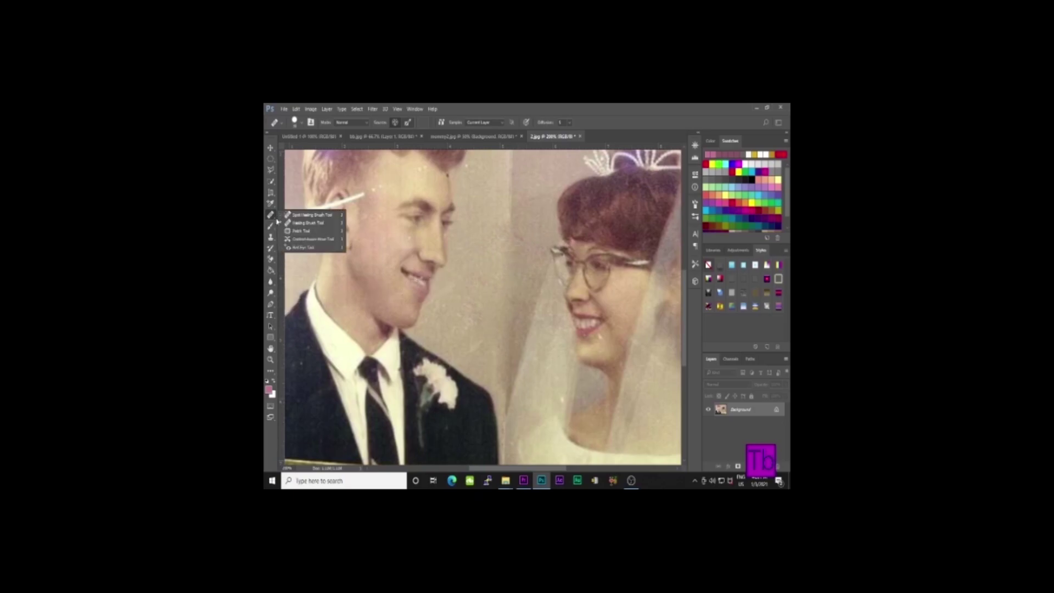
pyautogui.click(313, 237)
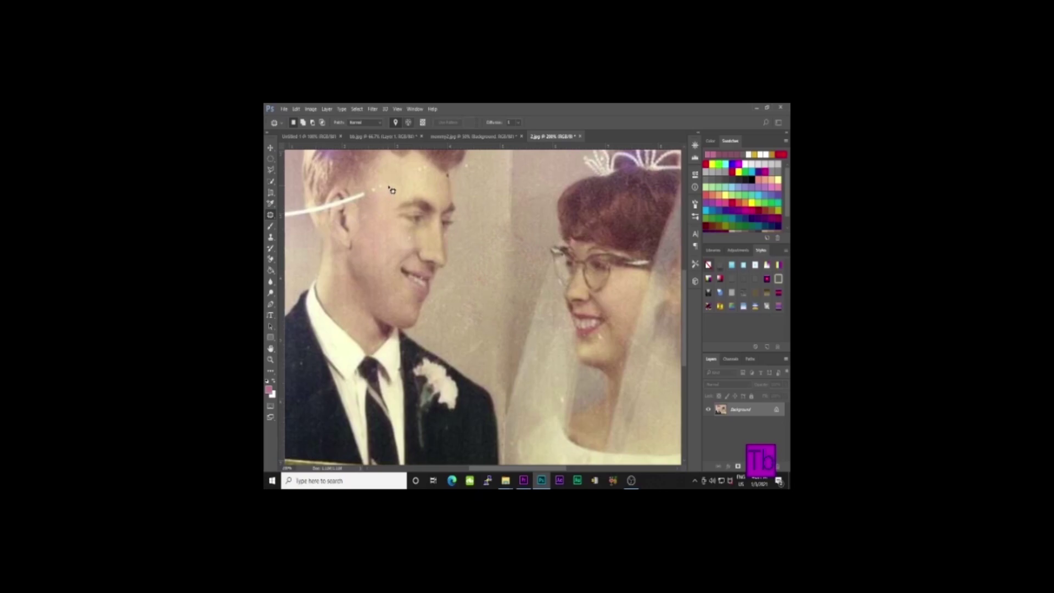
pyautogui.moveTo(387, 181)
pyautogui.mouseDown()
pyautogui.moveTo(369, 197)
pyautogui.moveTo(382, 201)
pyautogui.moveTo(388, 182)
pyautogui.mouseUp()
pyautogui.moveTo(382, 194); pyautogui.dragTo(378, 207)
pyautogui.hotkey('ctrl', 'd')
pyautogui.moveTo(428, 174)
pyautogui.mouseDown()
pyautogui.moveTo(414, 173)
pyautogui.moveTo(428, 168)
pyautogui.moveTo(431, 183)
pyautogui.moveTo(424, 172)
pyautogui.moveTo(411, 181)
pyautogui.mouseUp()
pyautogui.click(426, 189)
# Activate the Brush tool, switch to the blank Untitled-1 document and shrink the oversized brush to a small tip, checking its size and hardness
pyautogui.click(271, 228)
pyautogui.click(300, 226)
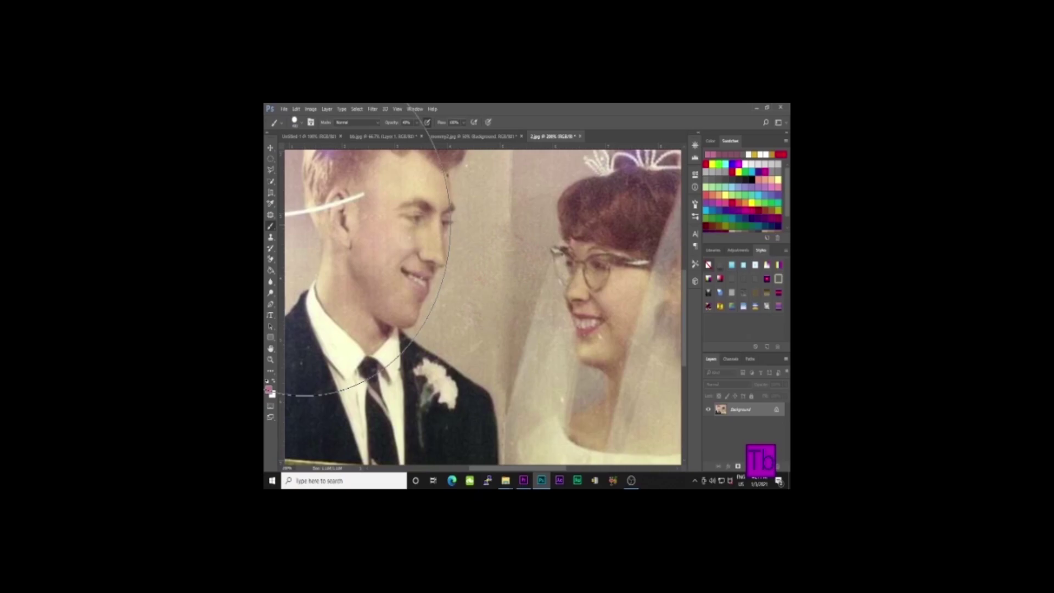
pyautogui.click(319, 138)
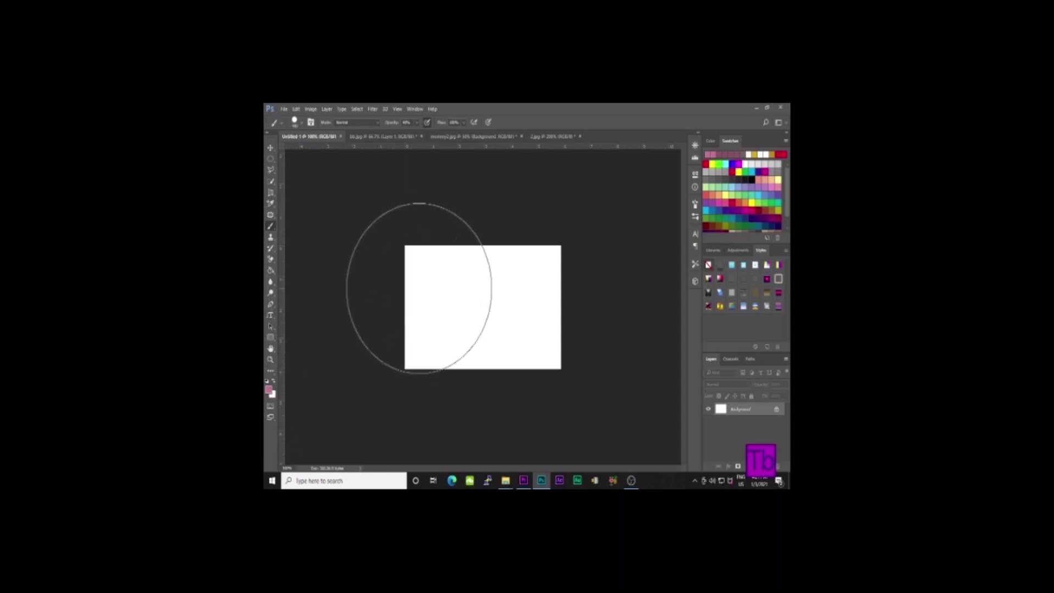
pyautogui.press('[')
pyautogui.press('[')
pyautogui.press('[')
pyautogui.press('[')
pyautogui.press('[')
pyautogui.press('[')
pyautogui.press('[')
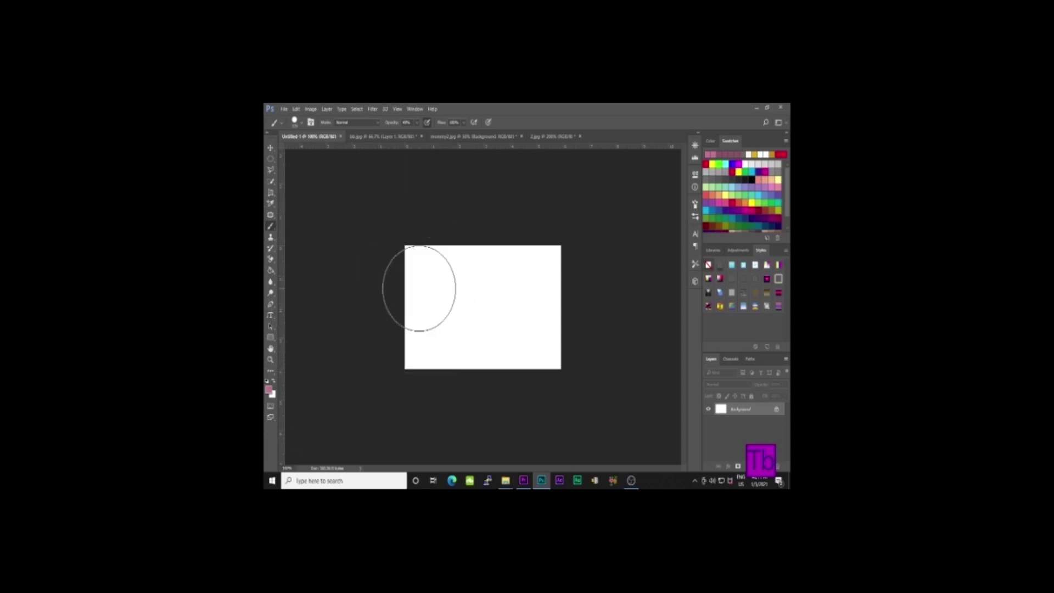
pyautogui.press('[')
pyautogui.press('[')
pyautogui.press('[')
pyautogui.press('[')
pyautogui.press('[')
pyautogui.press('[')
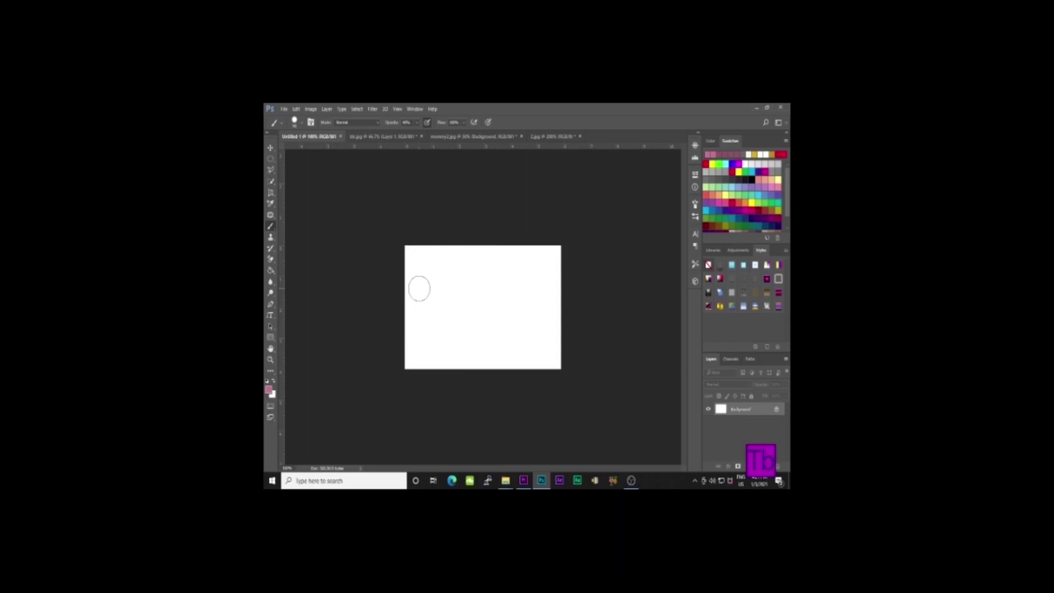
pyautogui.press('[')
pyautogui.press('[')
pyautogui.click(301, 124)
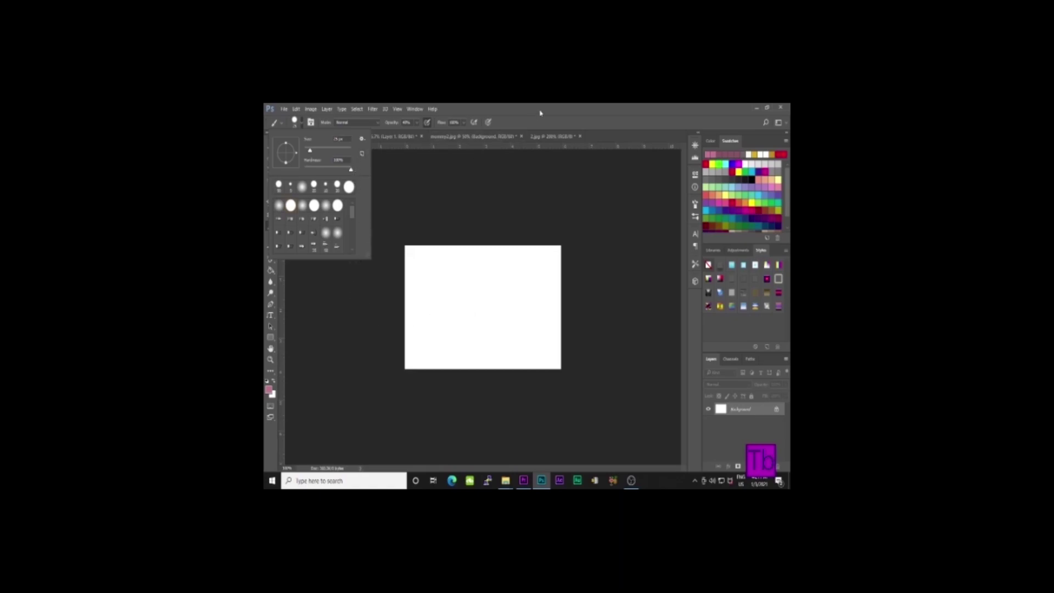
pyautogui.click(540, 114)
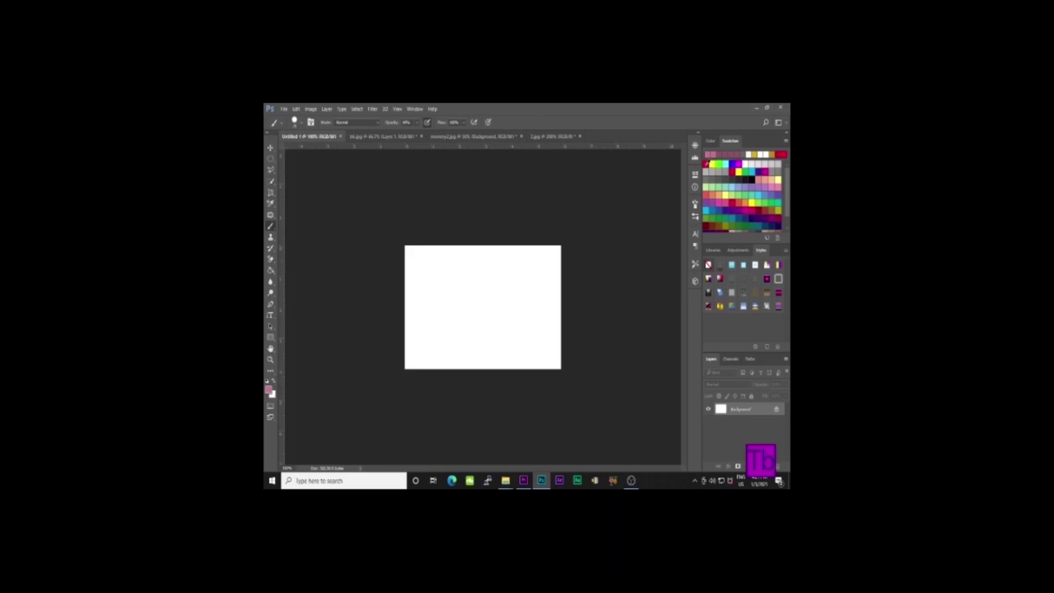
# Choose the red swatch as the foreground colour and keep the Brush tool active
pyautogui.click(707, 163)
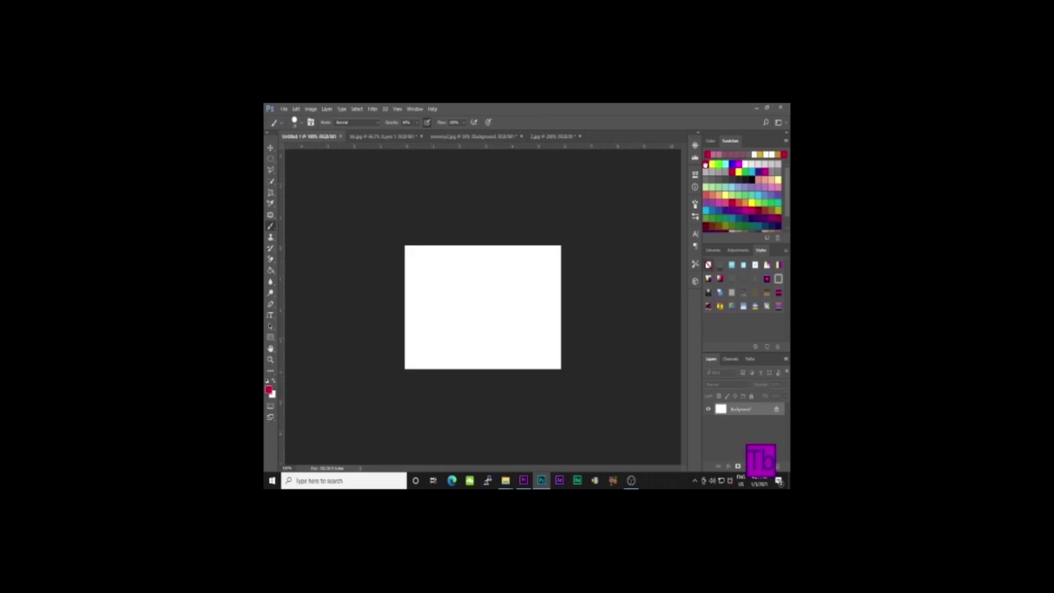
pyautogui.rightClick(272, 226)
pyautogui.click(299, 225)
# Paint overlapping translucent red strokes across the blank canvas, and undo them
pyautogui.moveTo(451, 261)
pyautogui.mouseDown()
pyautogui.moveTo(417, 324)
pyautogui.moveTo(452, 282)
pyautogui.moveTo(438, 323)
pyautogui.moveTo(427, 325)
pyautogui.moveTo(451, 297)
pyautogui.moveTo(467, 339)
pyautogui.moveTo(437, 333)
pyautogui.moveTo(486, 337)
pyautogui.moveTo(514, 319)
pyautogui.moveTo(493, 283)
pyautogui.moveTo(422, 271)
pyautogui.moveTo(481, 252)
pyautogui.mouseUp()
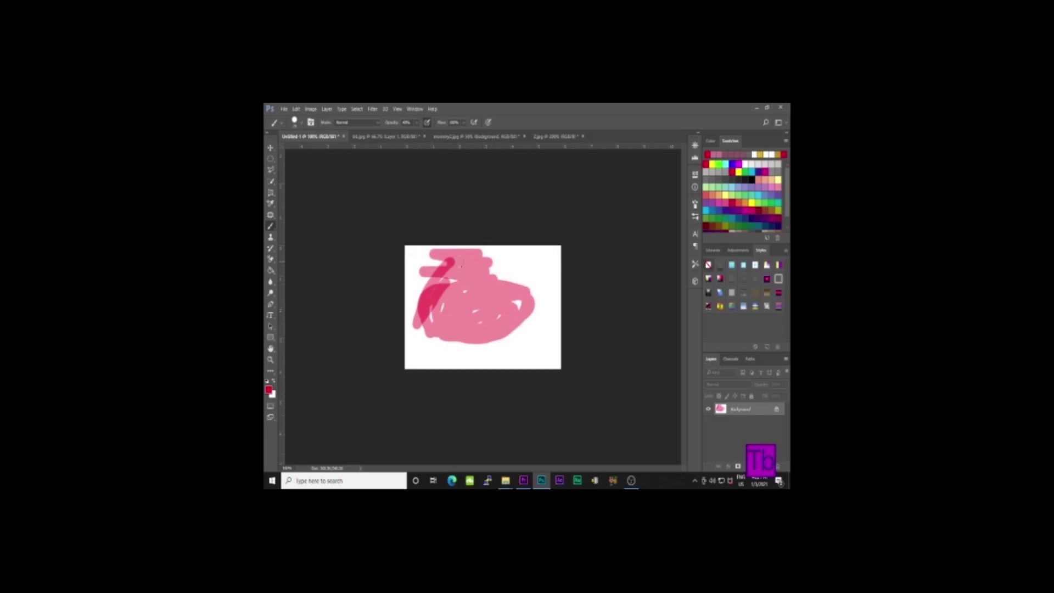
pyautogui.hotkey('ctrl', 'z')
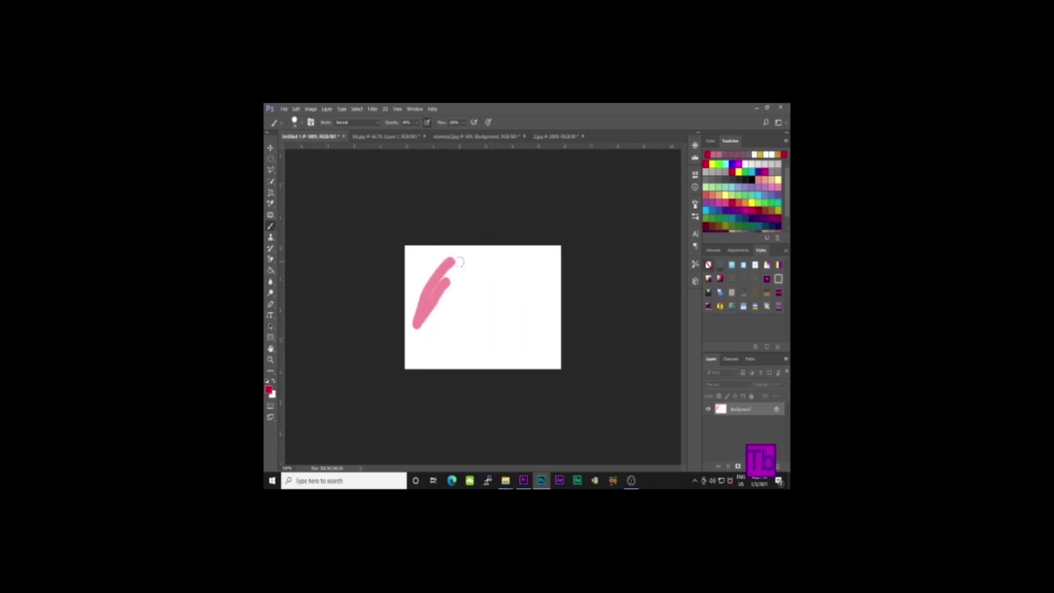
pyautogui.hotkey('ctrl', 'z')
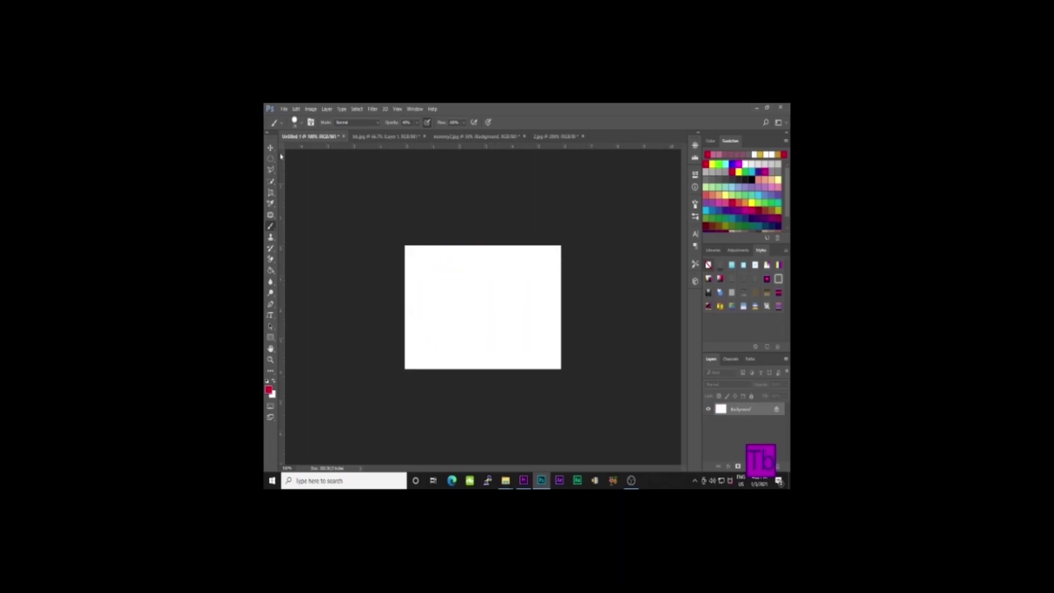
# Activate the Pencil tool, replace it with the Clone Stamp tool and show the stamp tool variants
pyautogui.rightClick(271, 226)
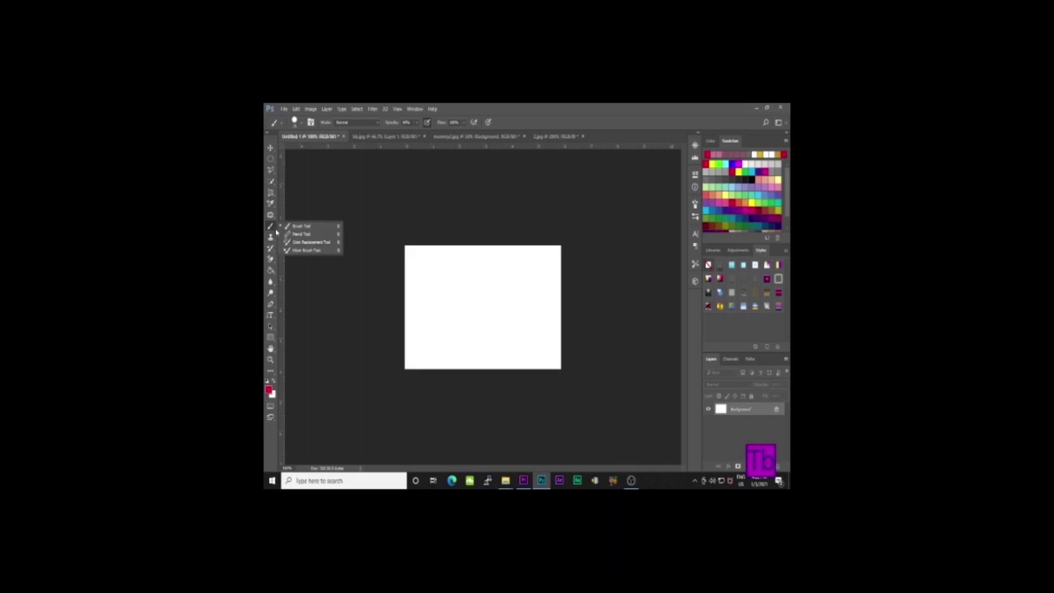
pyautogui.click(302, 234)
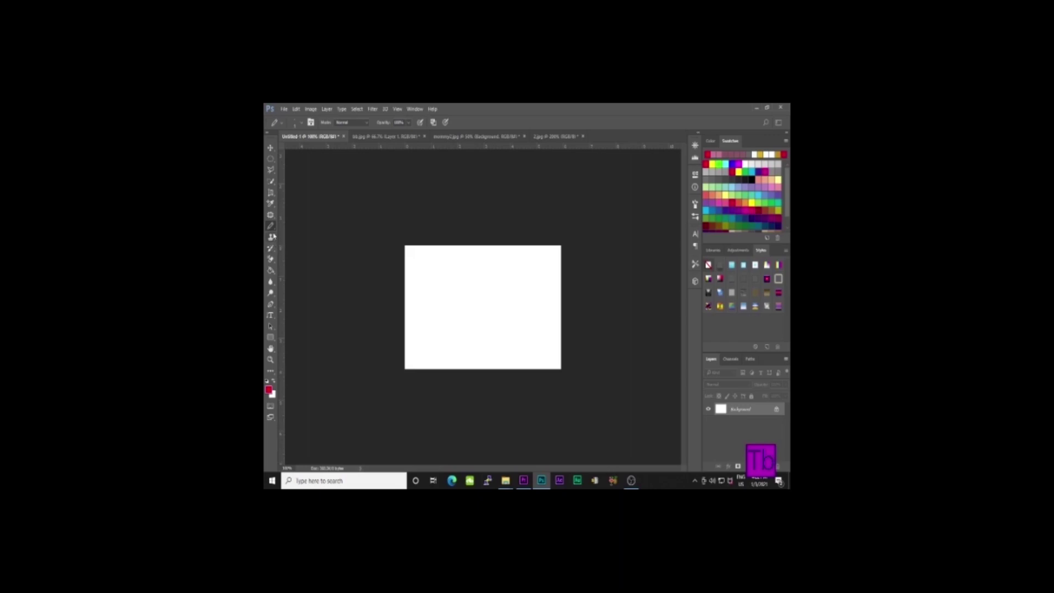
pyautogui.click(272, 240)
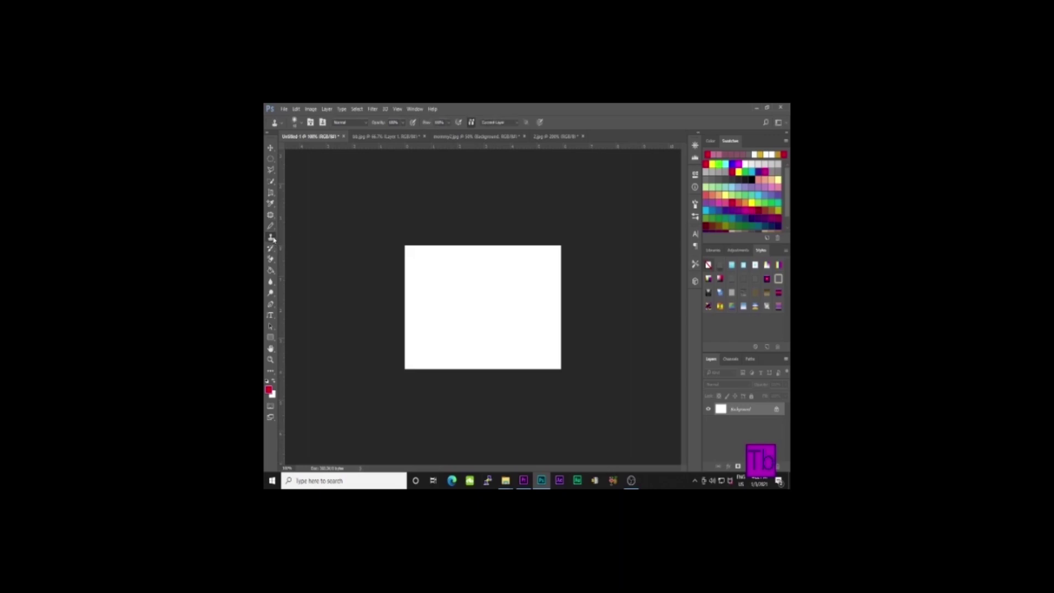
pyautogui.rightClick(272, 239)
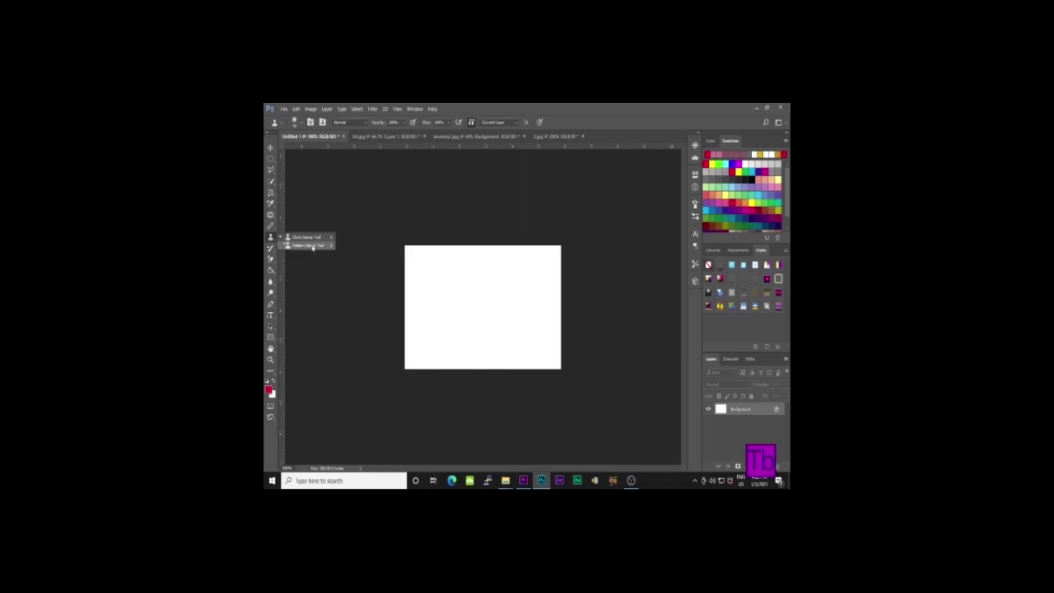
# Examine the boy's face up close at 200% in the park photo, zoom back out and return to his cut-out on white
pyautogui.click(384, 136)
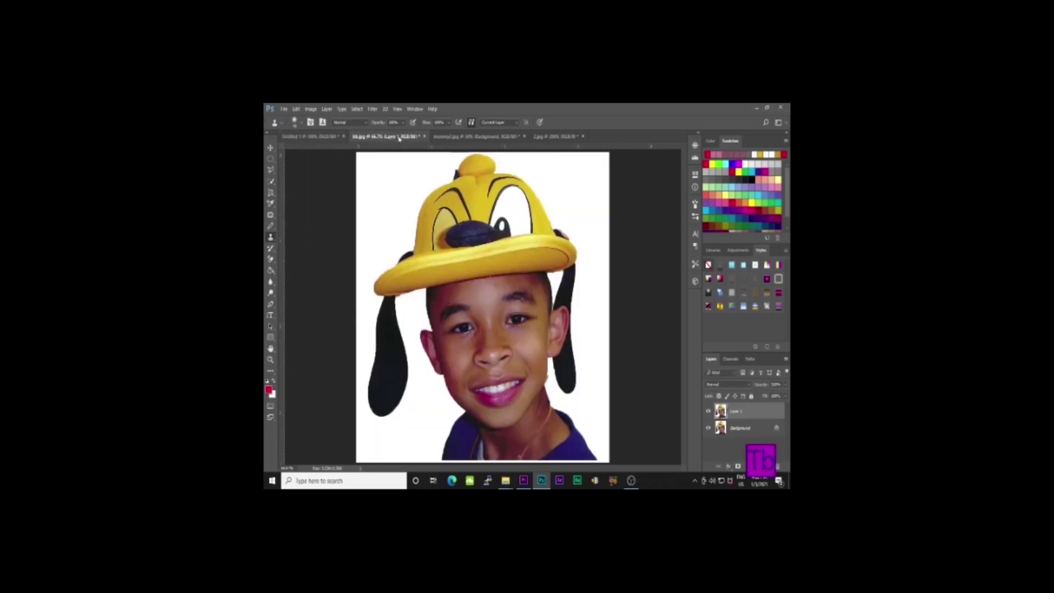
pyautogui.click(474, 137)
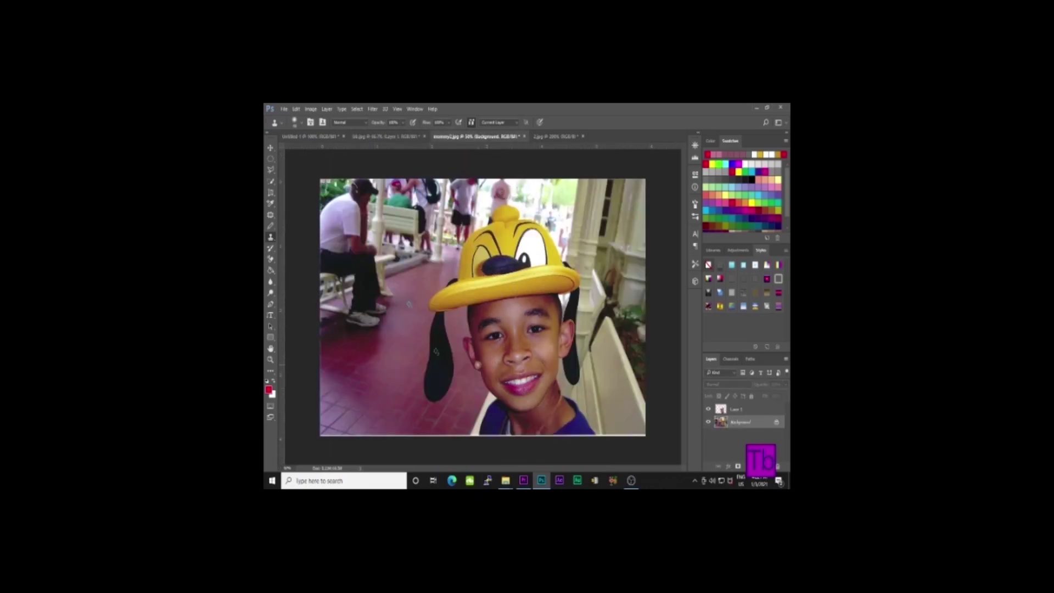
pyautogui.click(270, 360)
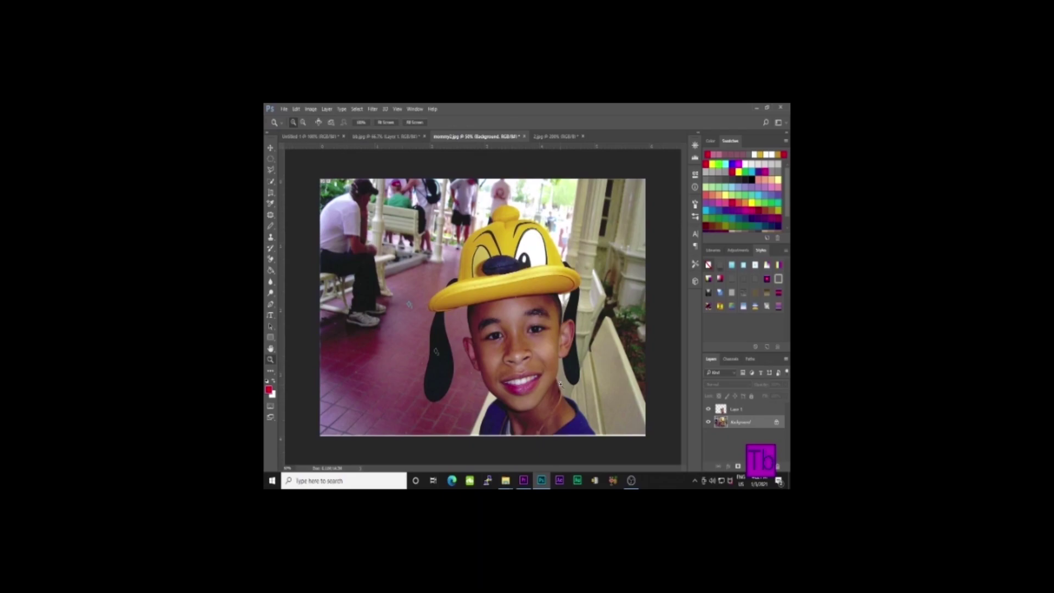
pyautogui.click(522, 372)
pyautogui.click(523, 371)
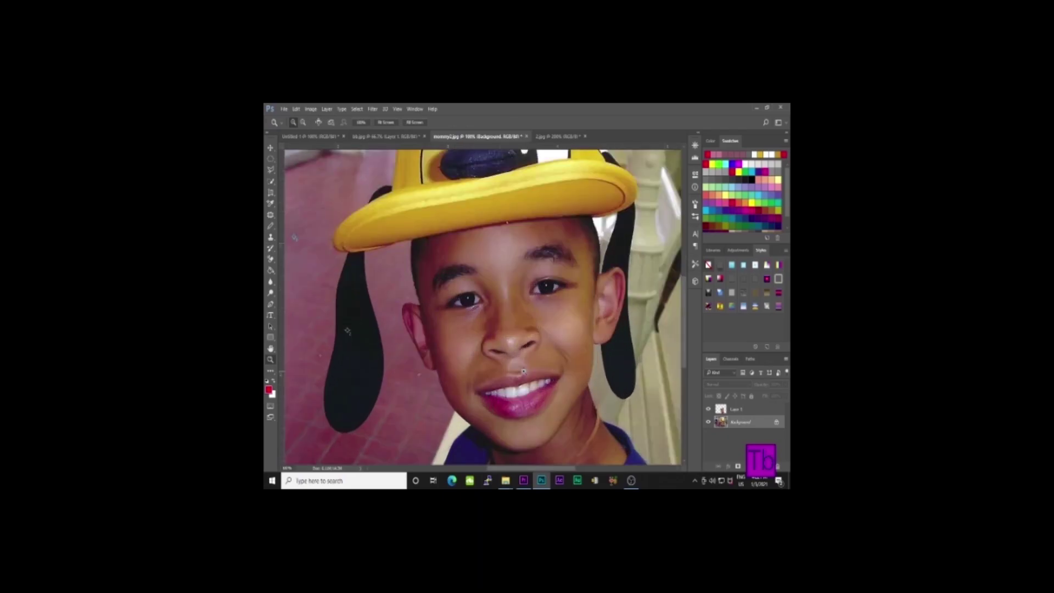
pyautogui.click(516, 362)
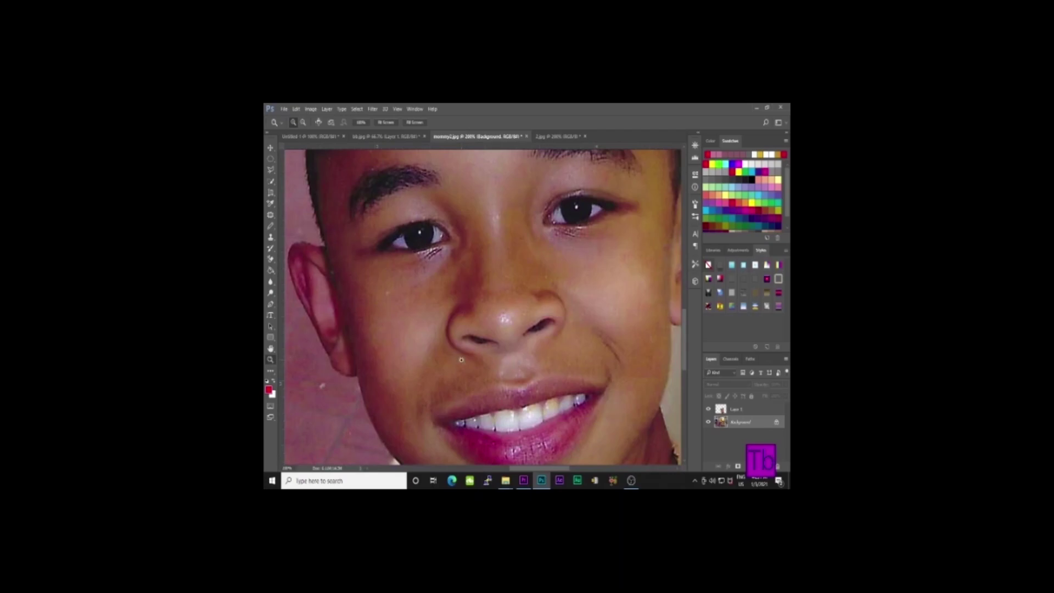
pyautogui.press('alt')
pyautogui.keyDown('alt'); pyautogui.click(449, 290); pyautogui.keyUp('alt')
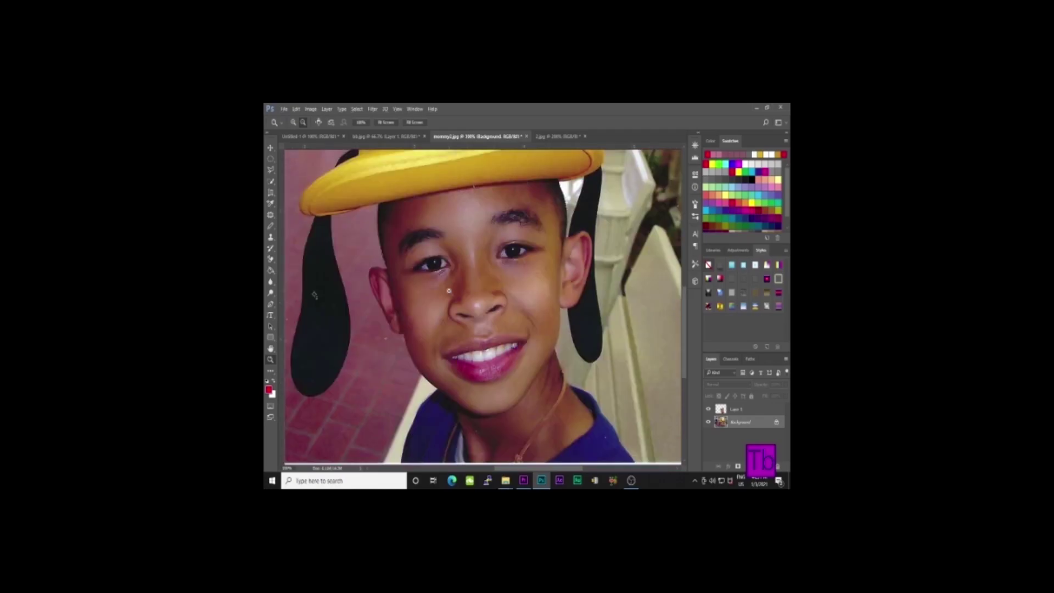
pyautogui.keyDown('alt'); pyautogui.click(449, 290); pyautogui.keyUp('alt')
pyautogui.hotkey('ctrl', 'shift', 'Tab')
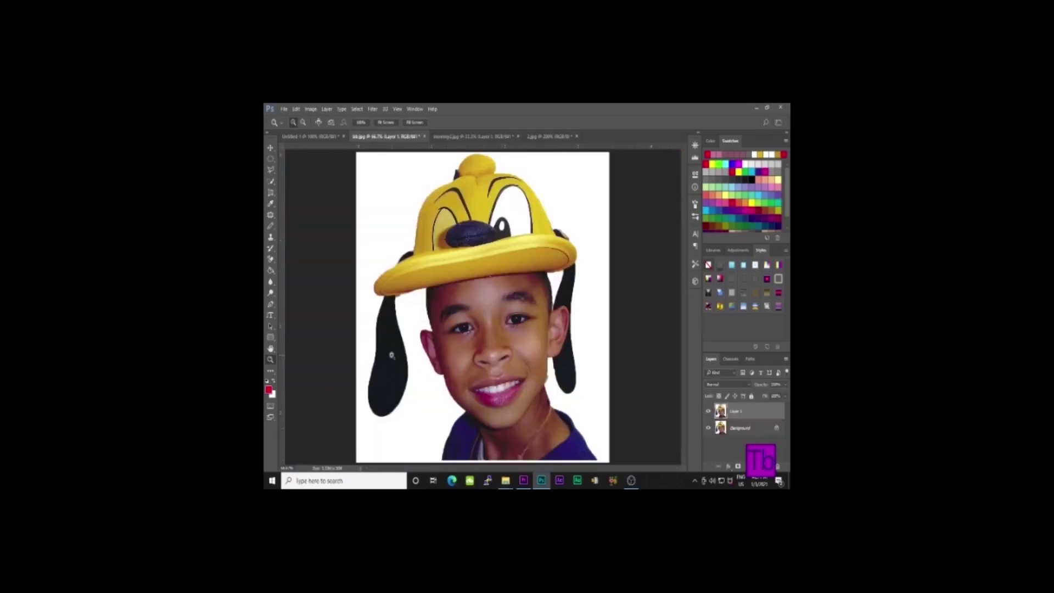
# Zoom the boy's cut-out to 200% and clone clean skin over the light marks beneath the eye nearer the fully visible ear
pyautogui.press('alt')
pyautogui.click(274, 239)
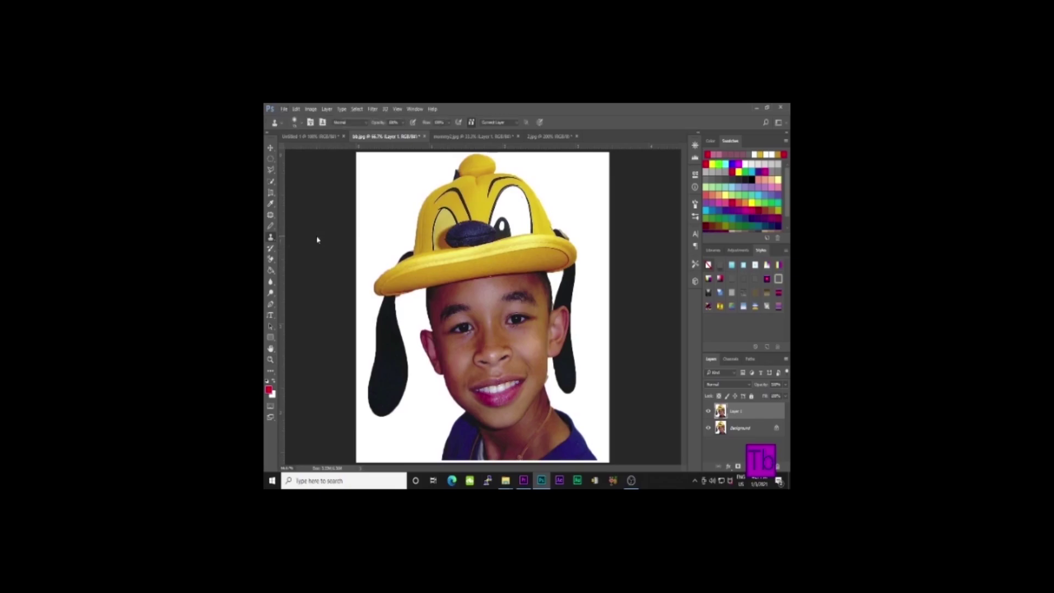
pyautogui.click(270, 359)
pyautogui.click(471, 350)
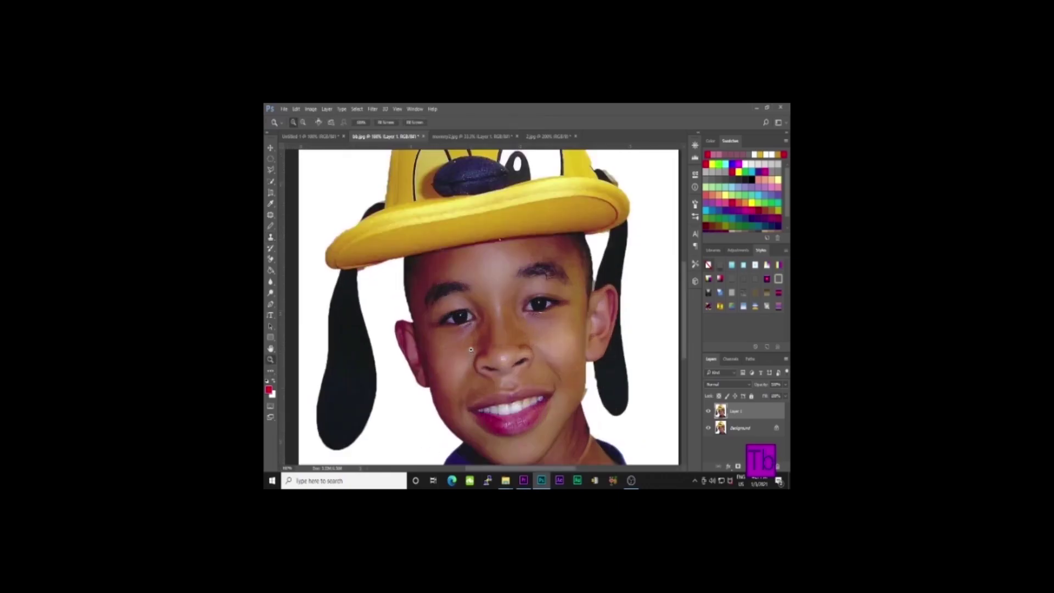
pyautogui.click(477, 346)
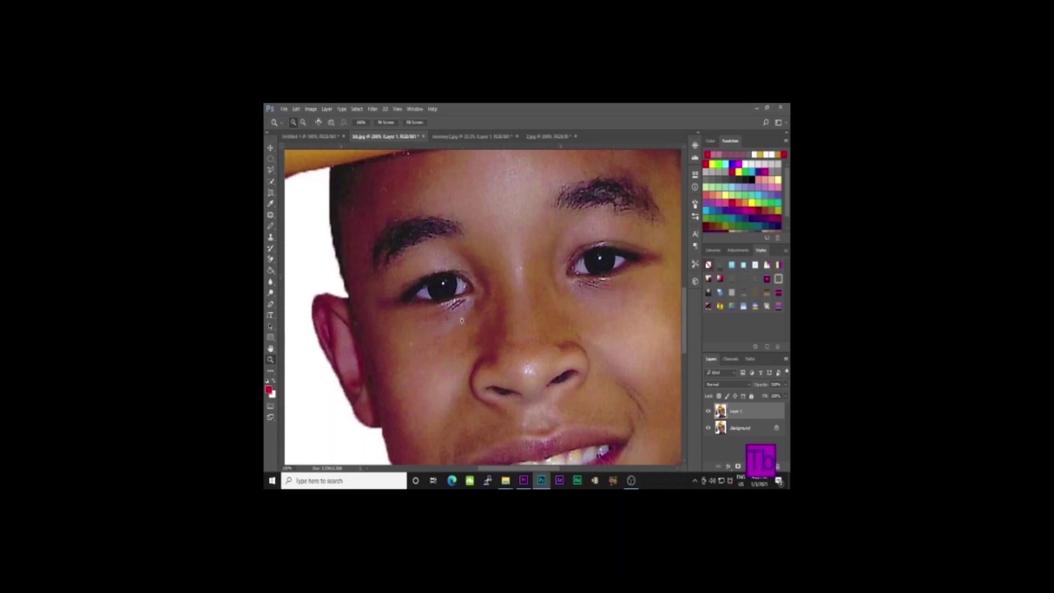
pyautogui.click(270, 238)
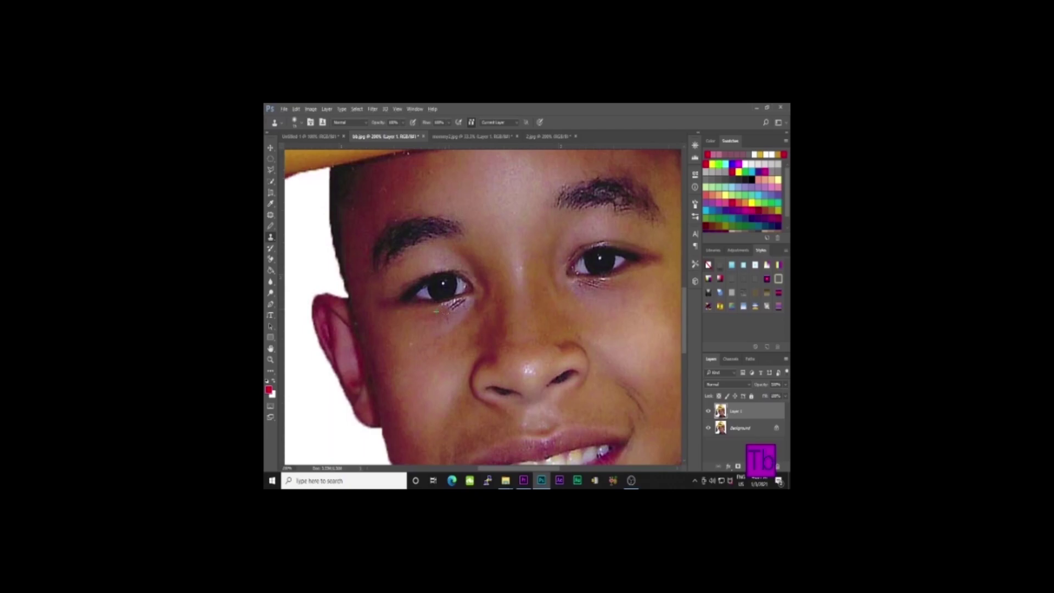
pyautogui.click(441, 310)
pyautogui.click(435, 311)
pyautogui.click(271, 359)
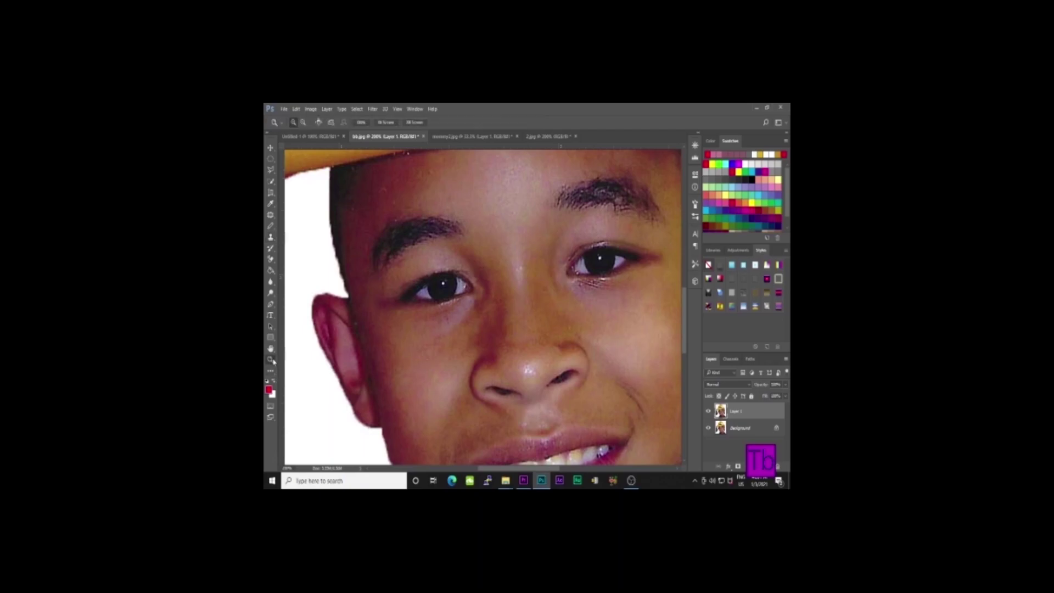
# Erase the pink scribble from the untitled canvas with the Eraser tool, and switch to the Background Eraser tool
pyautogui.press('alt')
pyautogui.keyDown('alt'); pyautogui.click(528, 359); pyautogui.keyUp('alt')
pyautogui.keyDown('alt'); pyautogui.click(527, 359); pyautogui.keyUp('alt')
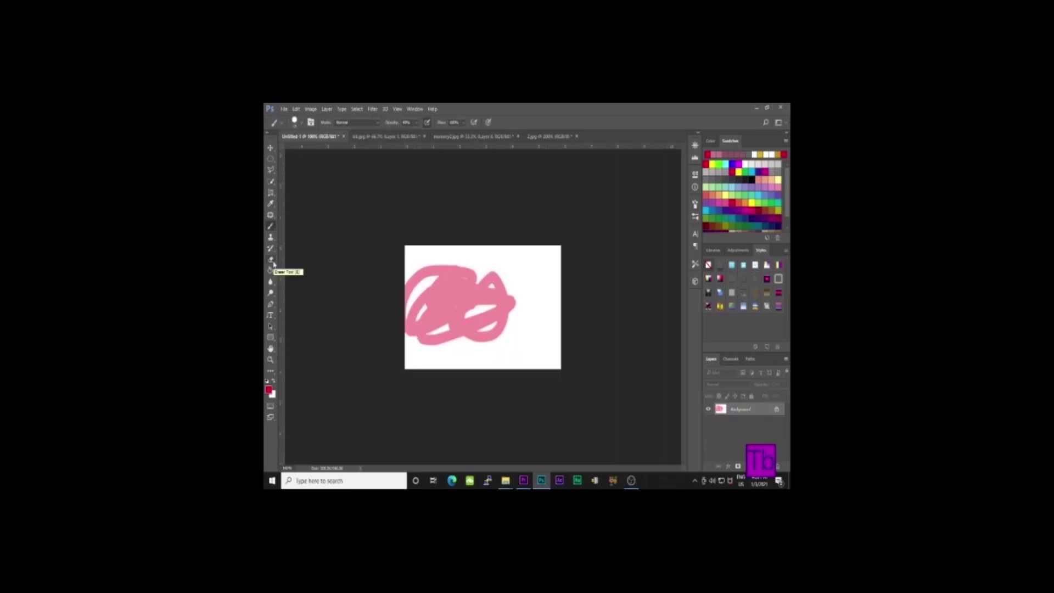
pyautogui.click(272, 261)
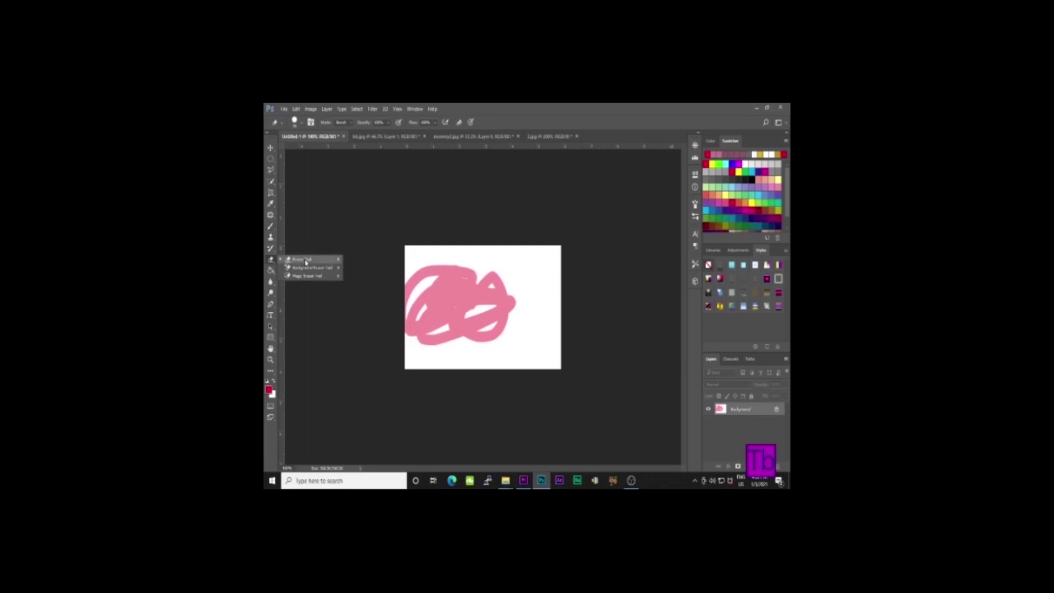
pyautogui.click(305, 261)
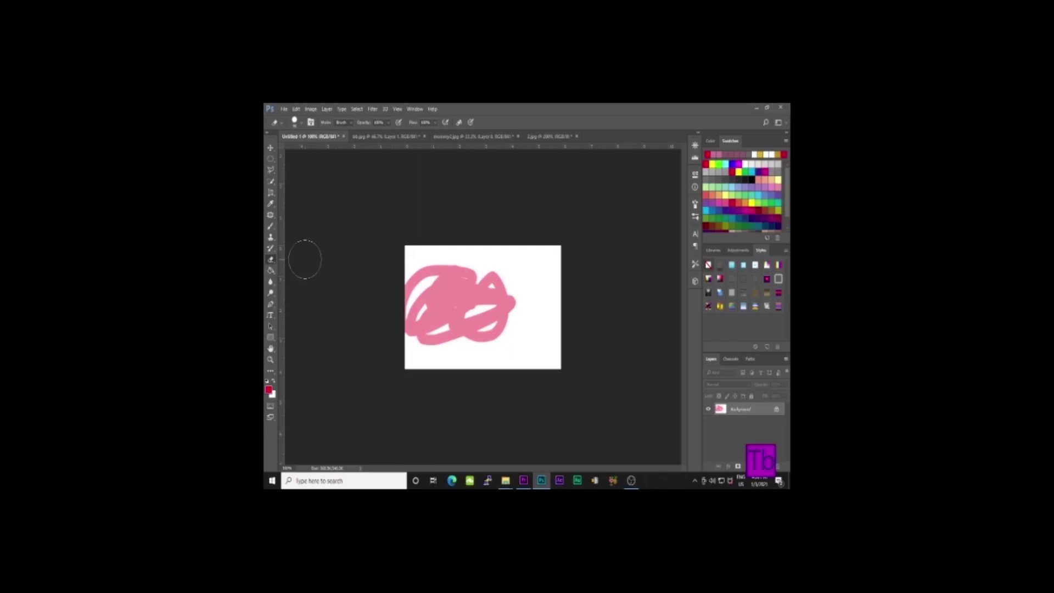
pyautogui.moveTo(421, 256)
pyautogui.mouseDown()
pyautogui.moveTo(415, 291)
pyautogui.moveTo(430, 258)
pyautogui.moveTo(487, 275)
pyautogui.moveTo(507, 325)
pyautogui.moveTo(454, 294)
pyautogui.moveTo(466, 313)
pyautogui.moveTo(455, 332)
pyautogui.moveTo(484, 359)
pyautogui.mouseUp()
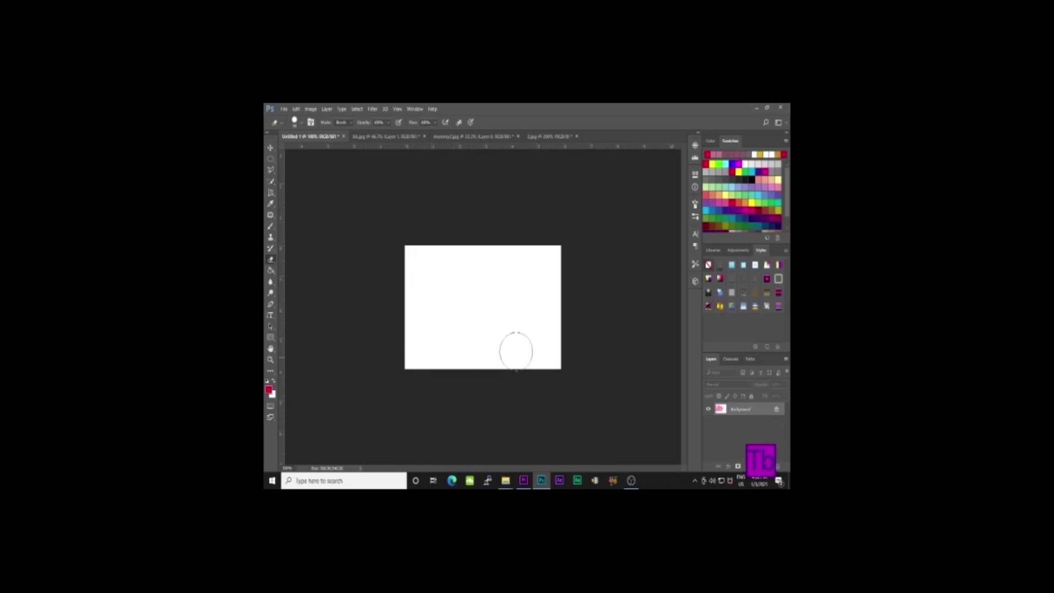
pyautogui.rightClick(271, 259)
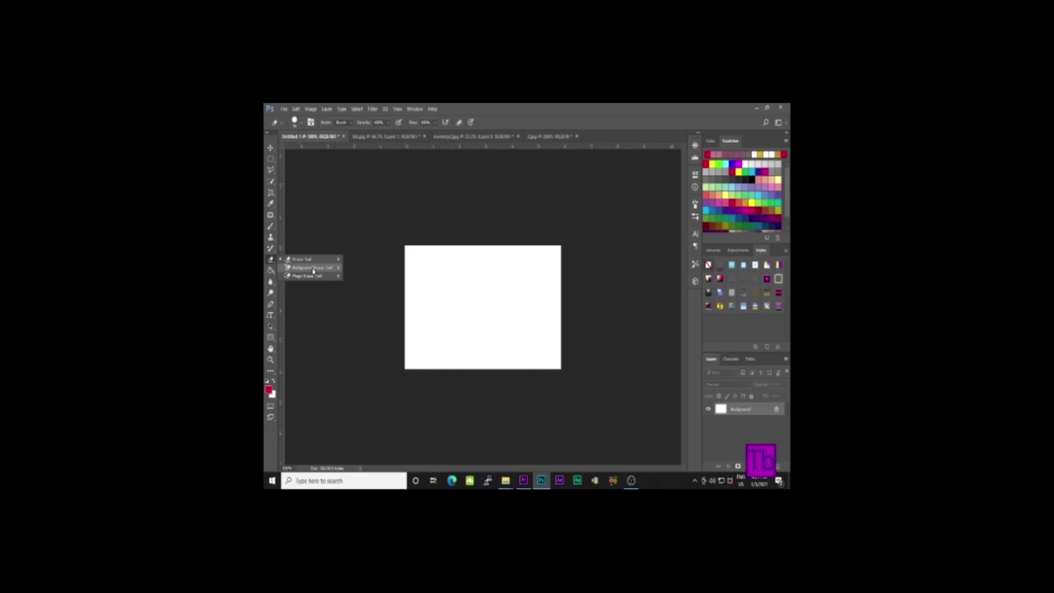
pyautogui.click(313, 268)
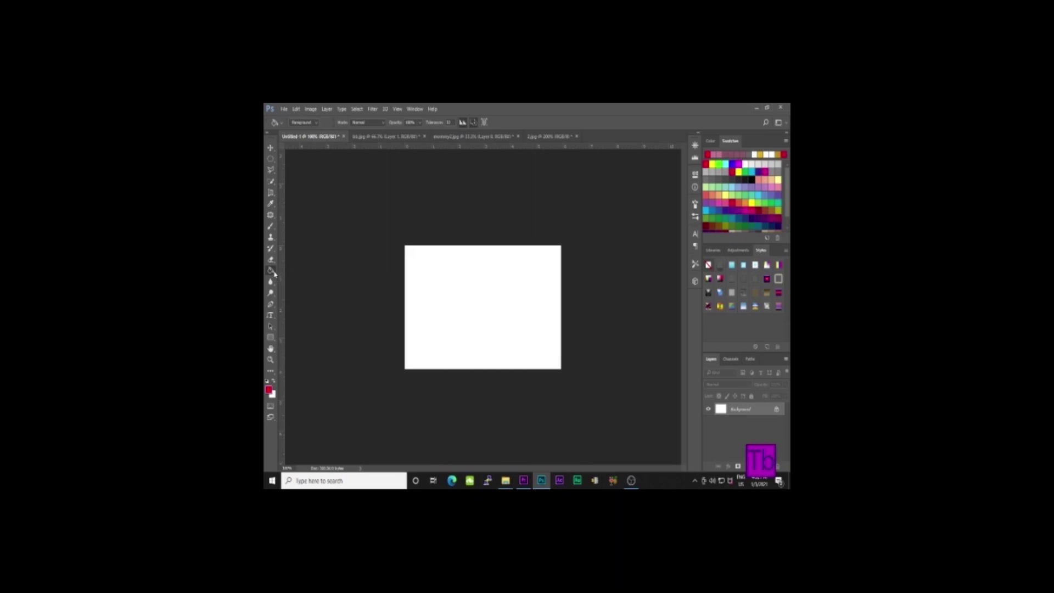
# Fill the blank canvas with the red foreground colour using the Paint Bucket tool, and undo the fill
pyautogui.click(269, 390)
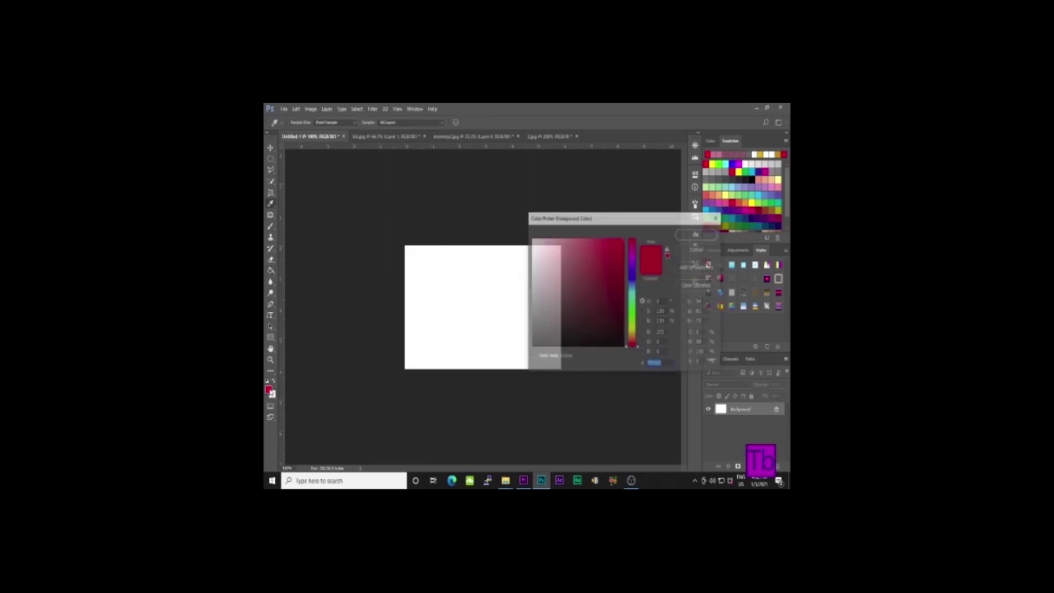
pyautogui.click(689, 237)
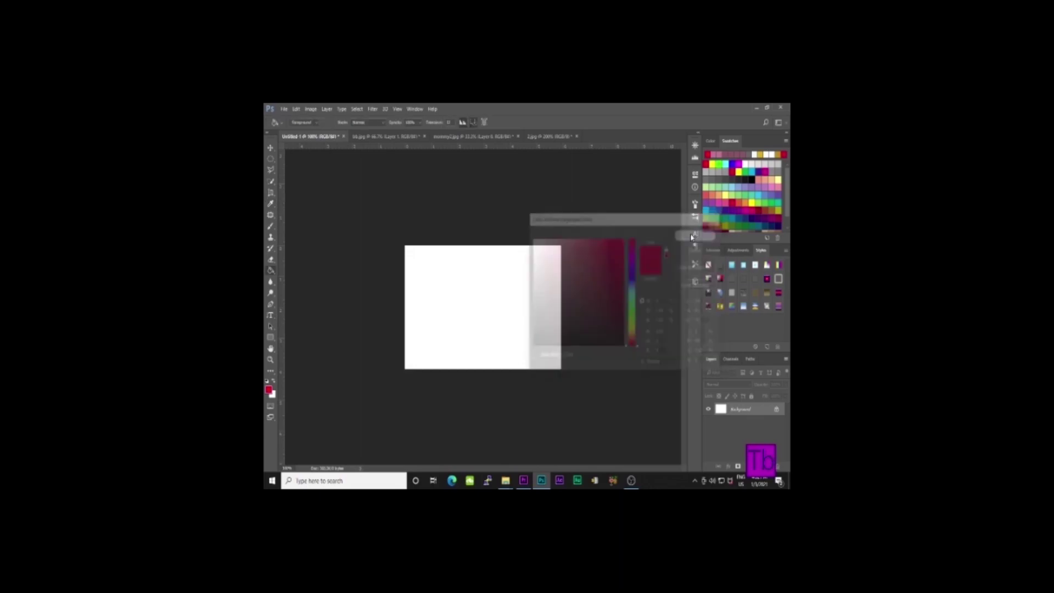
pyautogui.click(455, 286)
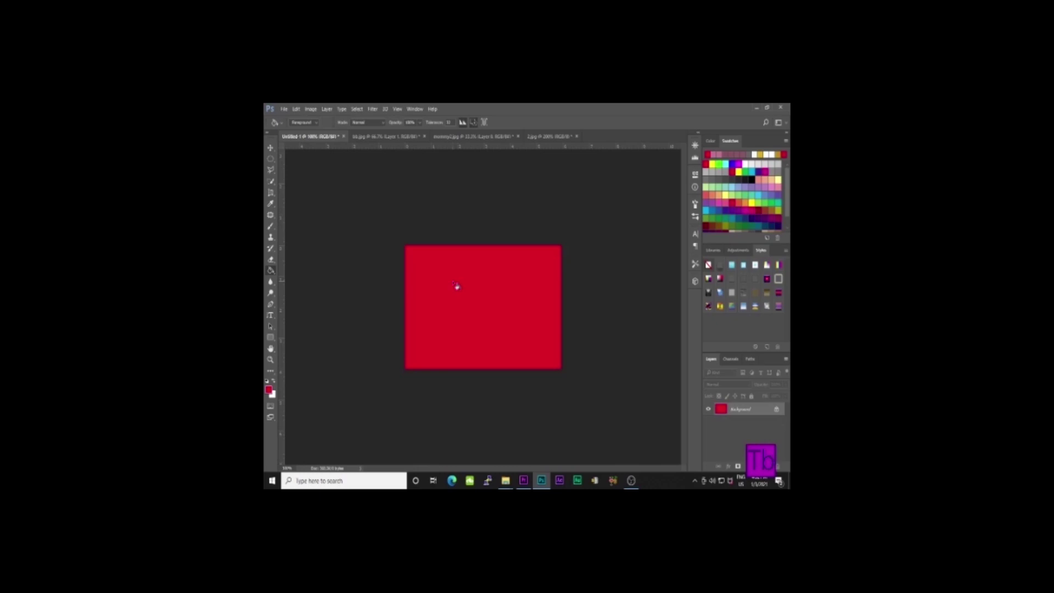
pyautogui.hotkey('ctrl', 'z')
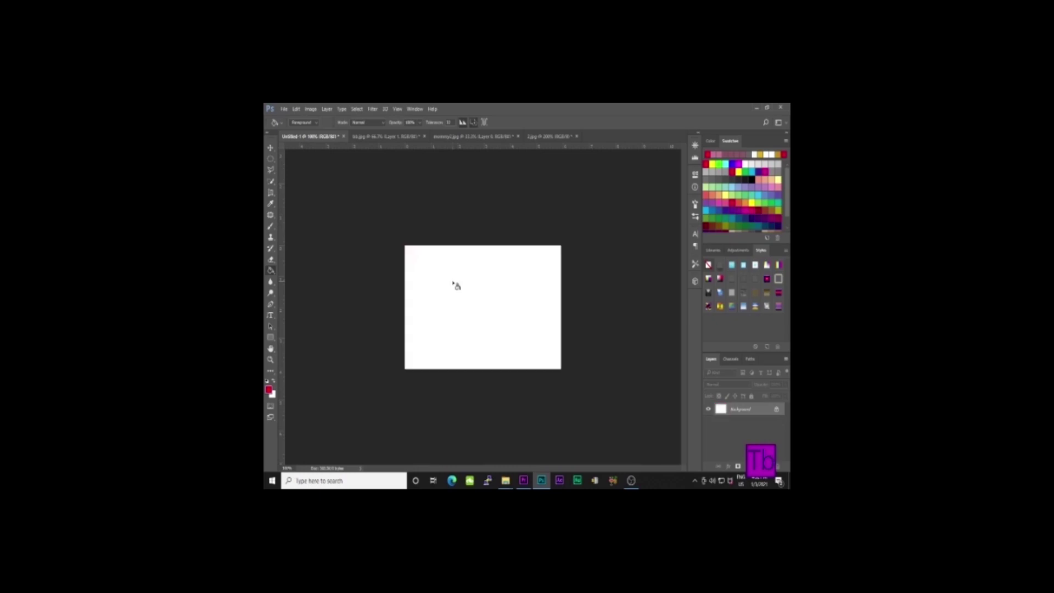
# Show the variants of the gradient and blur tools, and activate the Pen tool from the pen variants
pyautogui.rightClick(273, 273)
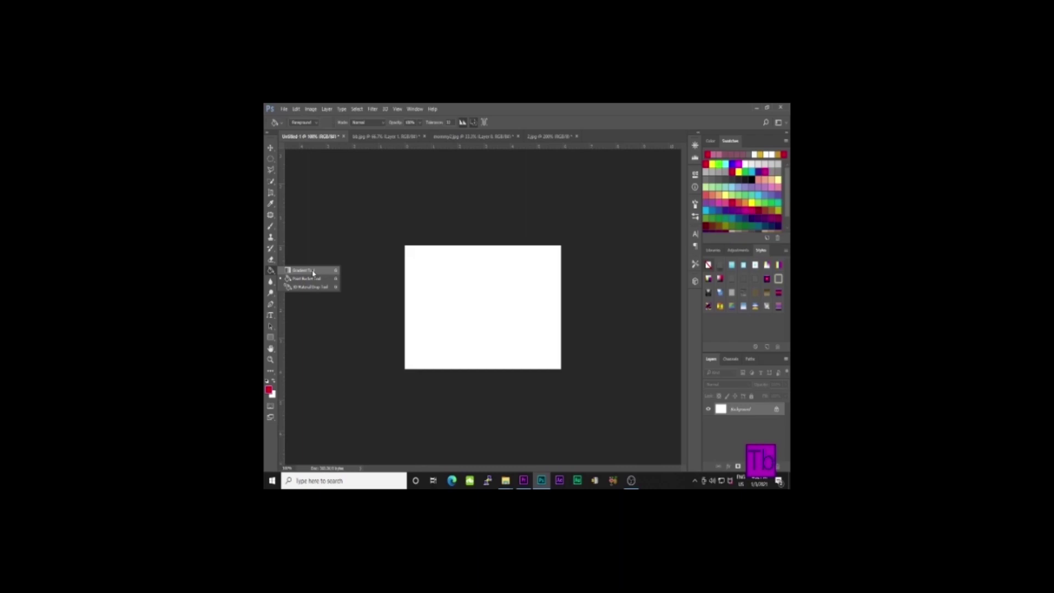
pyautogui.click(274, 287)
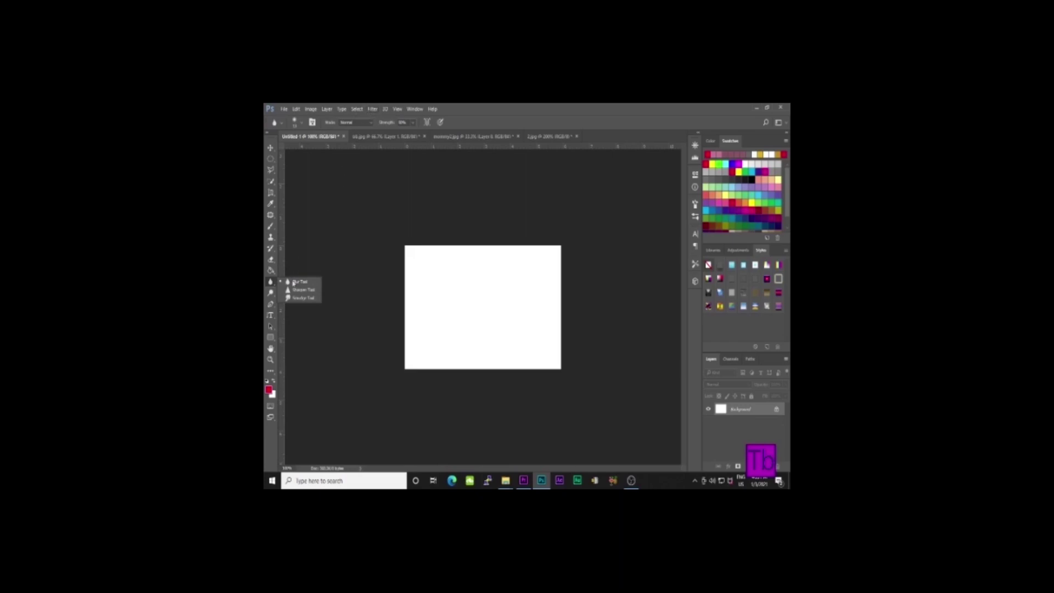
pyautogui.click(272, 306)
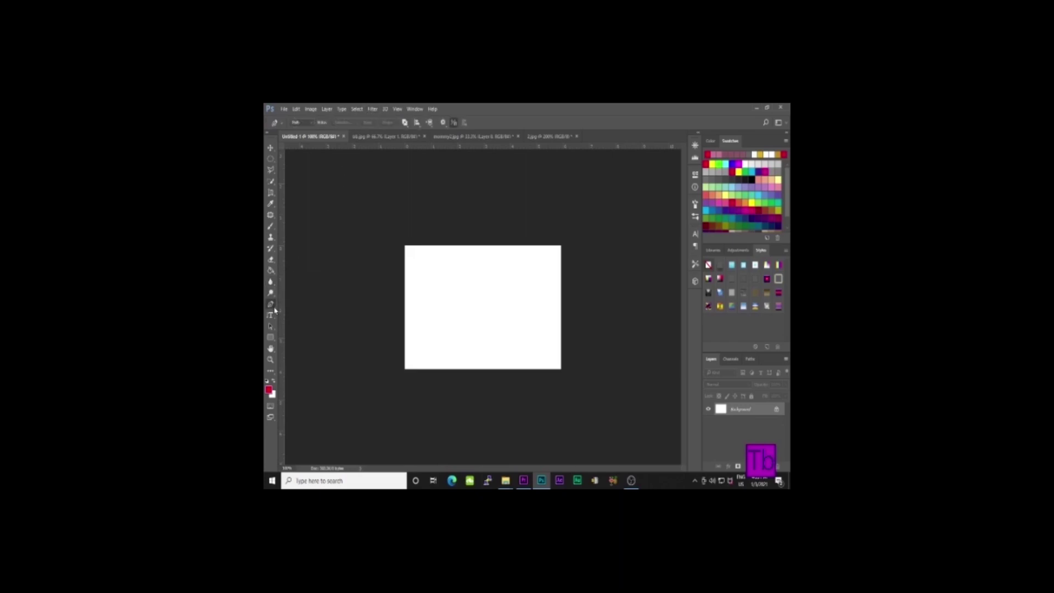
pyautogui.rightClick(274, 309)
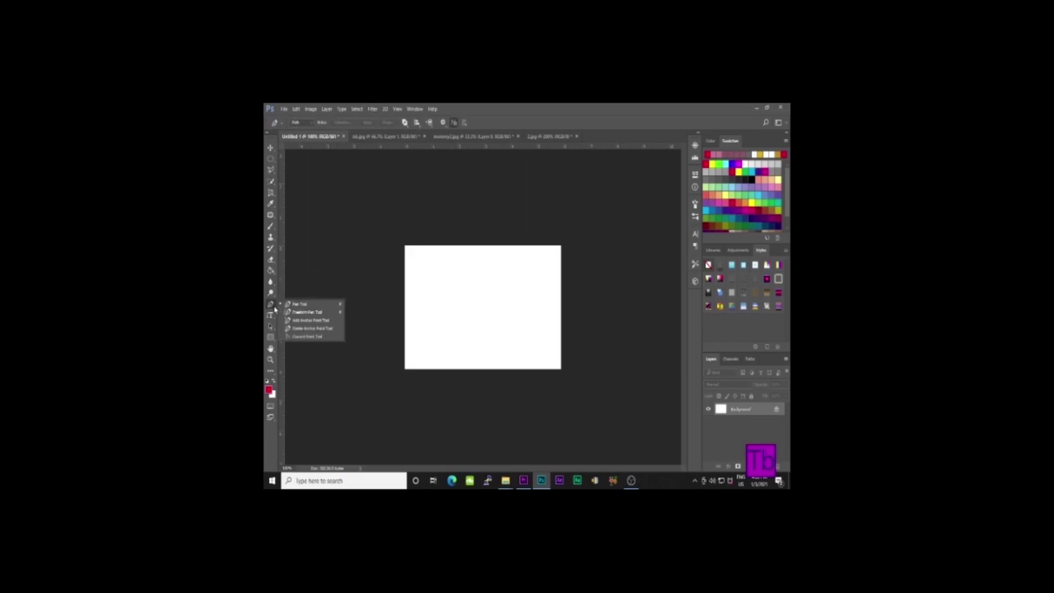
pyautogui.click(309, 306)
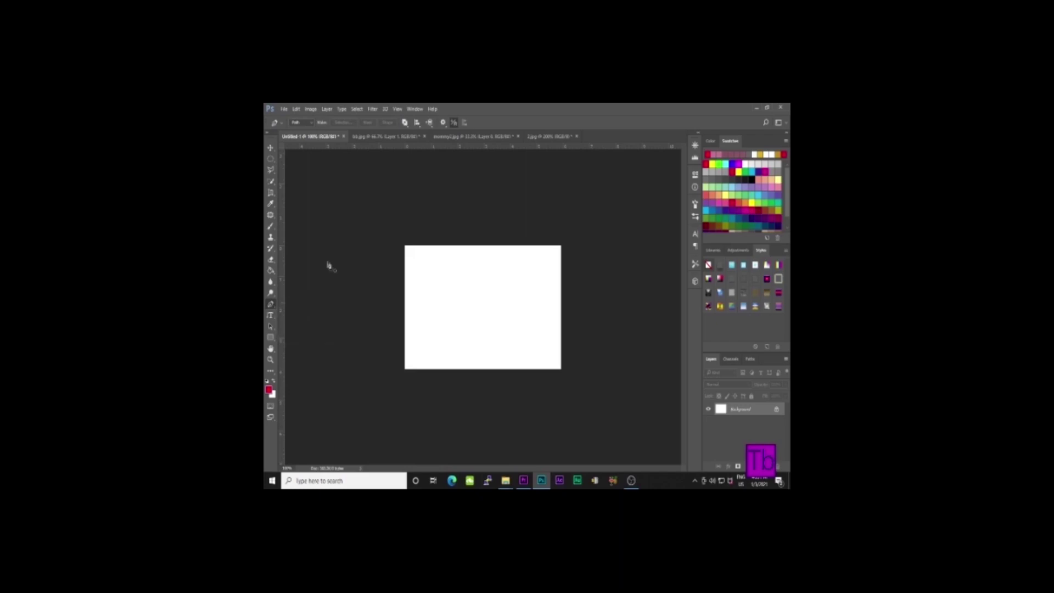
# Place Pen tool anchor points around the hat's white eye in the boy's cut-out, and undo the path work
pyautogui.click(390, 136)
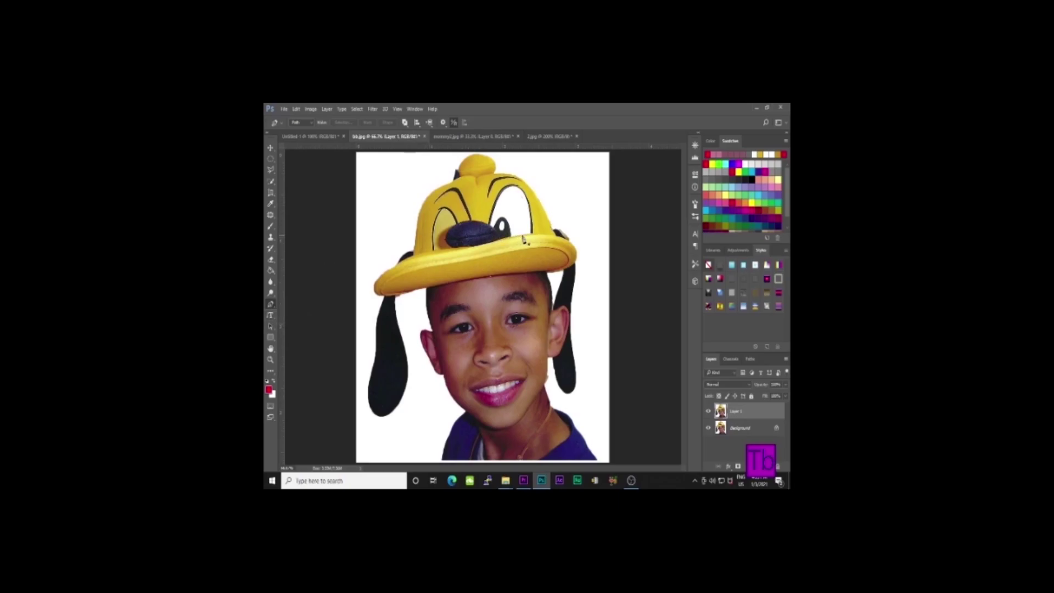
pyautogui.click(515, 235)
pyautogui.click(533, 231)
pyautogui.click(515, 188)
pyautogui.click(487, 222)
pyautogui.click(514, 236)
pyautogui.click(296, 109)
pyautogui.click(295, 121)
# Add the red horizontal text TEST at 60 pt near the untitled canvas's upper edge, and look through the available fonts
pyautogui.click(325, 138)
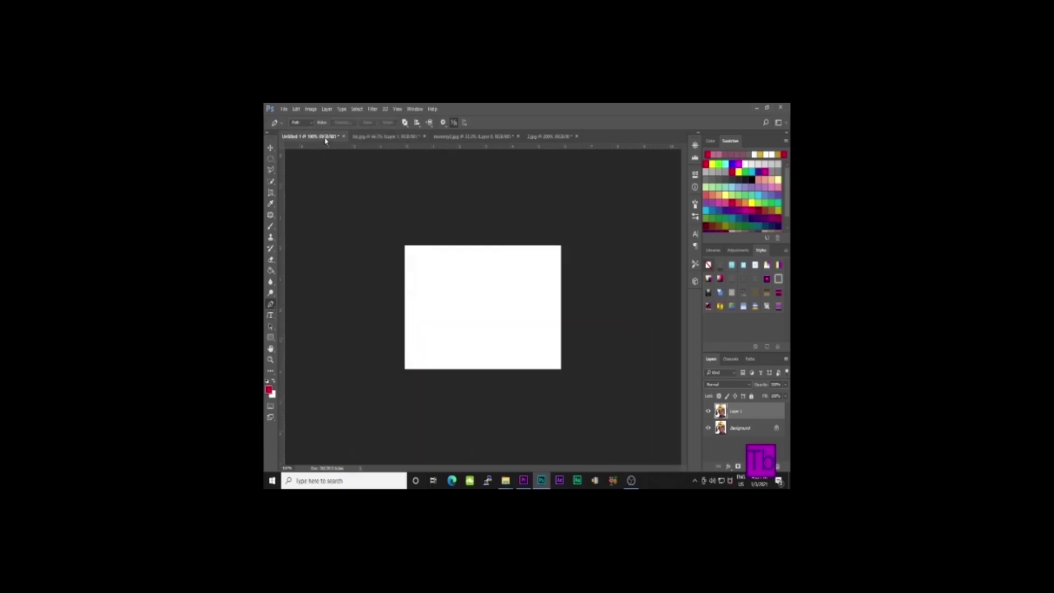
pyautogui.moveTo(271, 317); pyautogui.dragTo(306, 318)
pyautogui.click(430, 291)
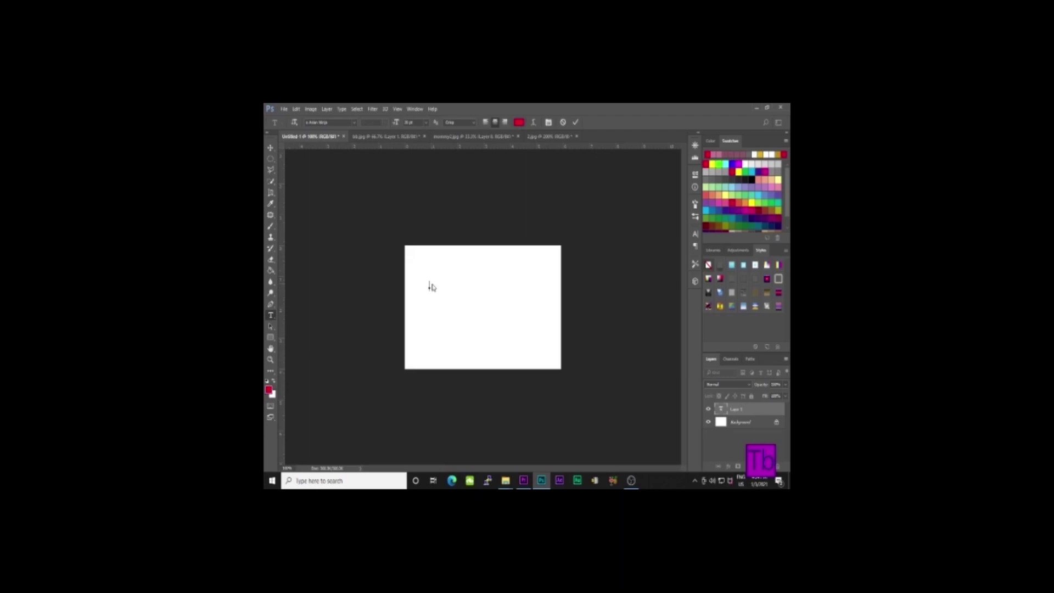
pyautogui.click(408, 122)
pyautogui.write('60')
pyautogui.write('TED')
pyautogui.press('BackSpace')
pyautogui.write('ST')
pyautogui.click(355, 123)
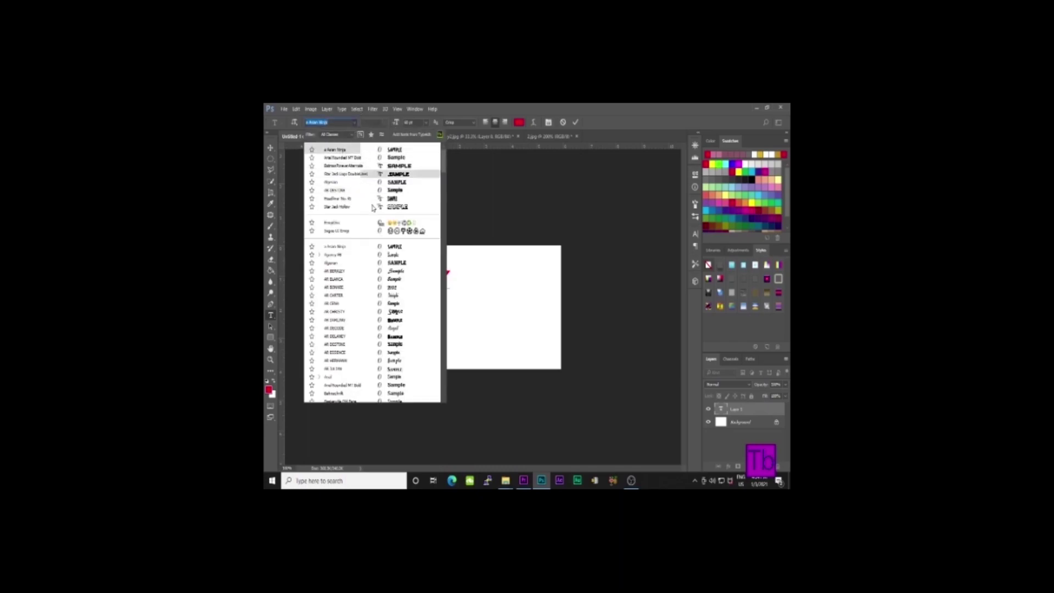
pyautogui.click(463, 111)
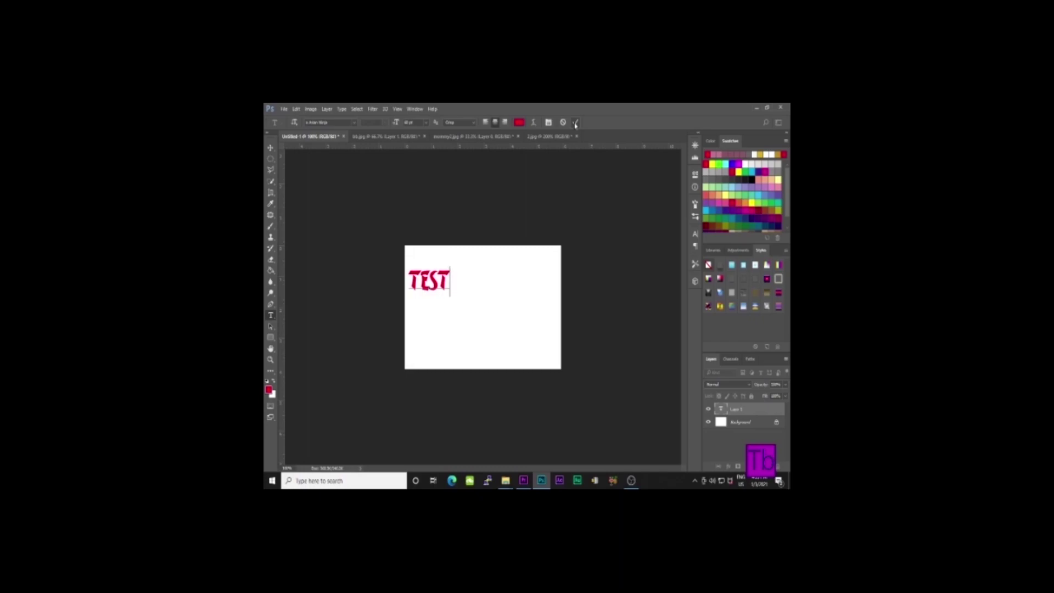
# Switch to the Vertical Type tool and enter the vertical text TES near the middle of the canvas
pyautogui.rightClick(276, 318)
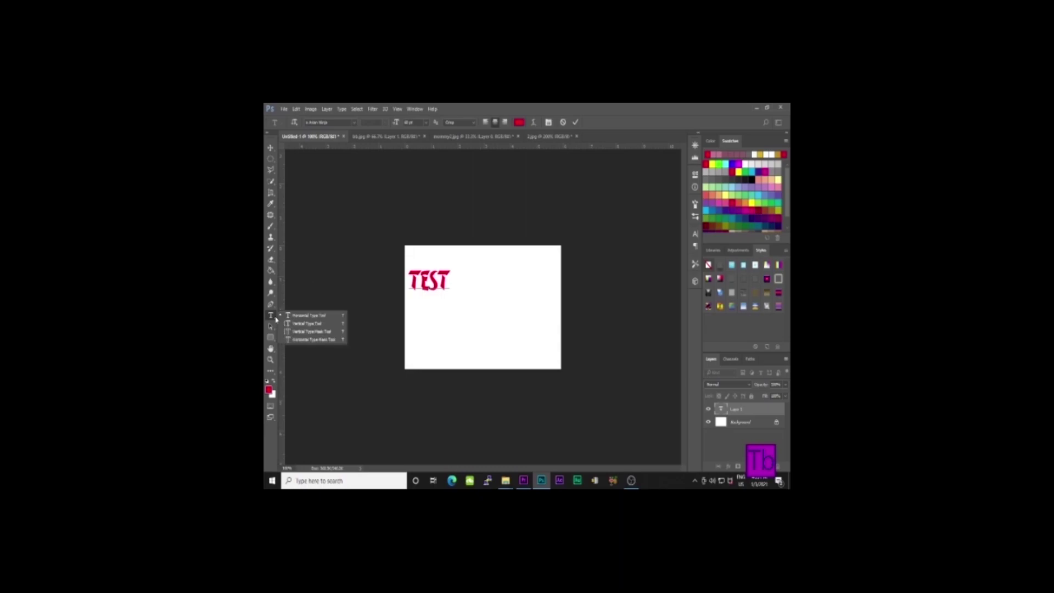
pyautogui.click(318, 324)
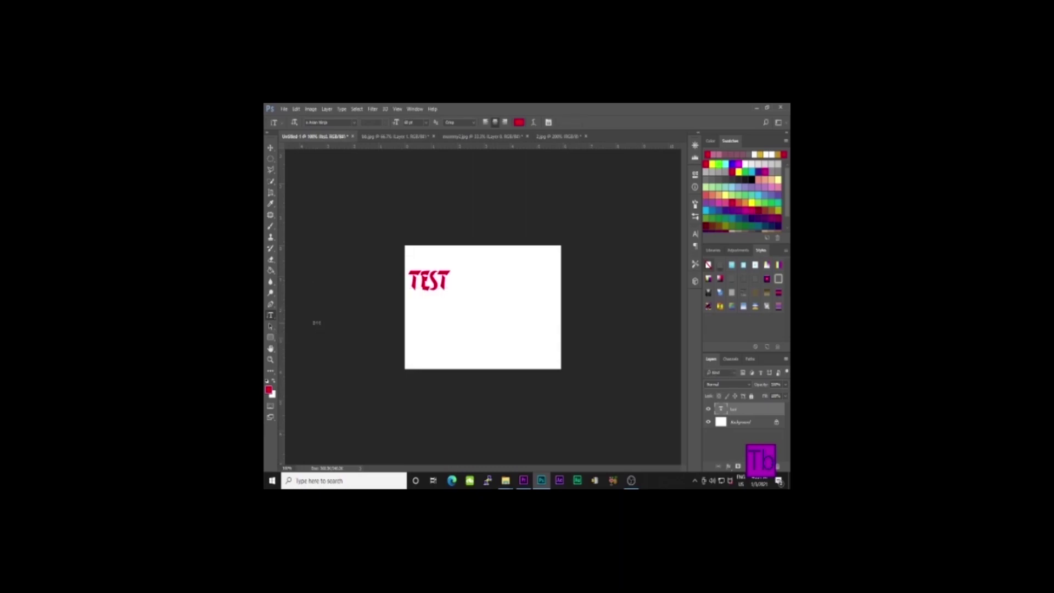
pyautogui.click(475, 307)
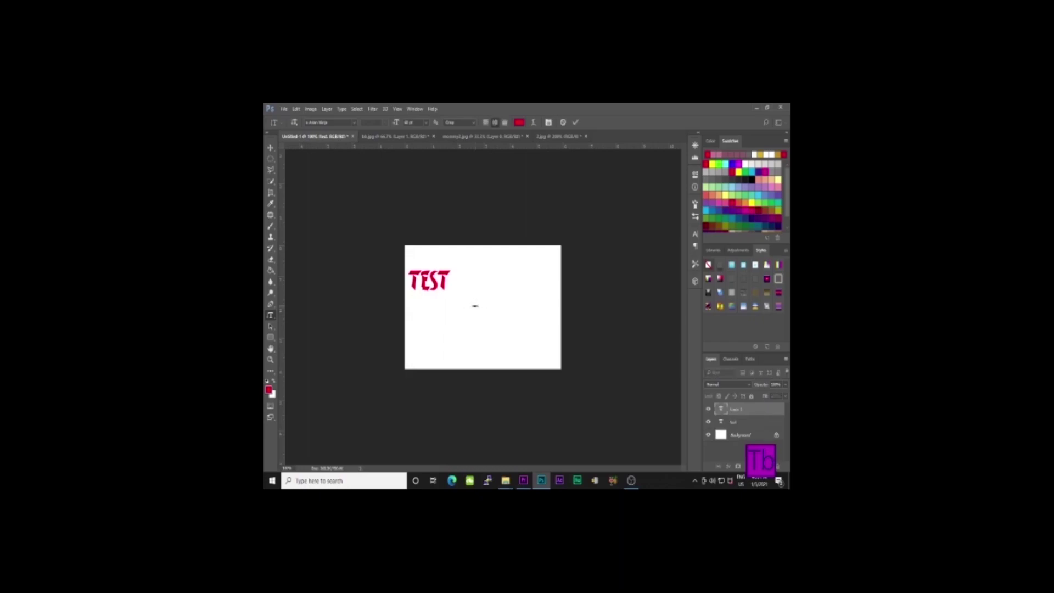
pyautogui.write('TES')
# Show the path selection and shape tool variants, then draw a small red rectangle on the blank canvas and delete it
pyautogui.click(270, 327)
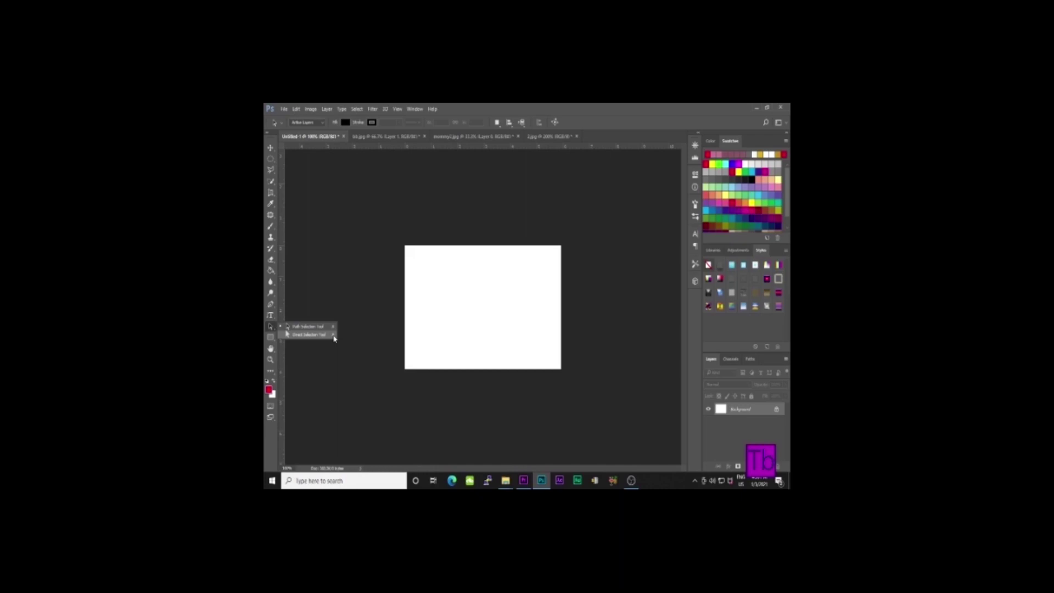
pyautogui.click(273, 339)
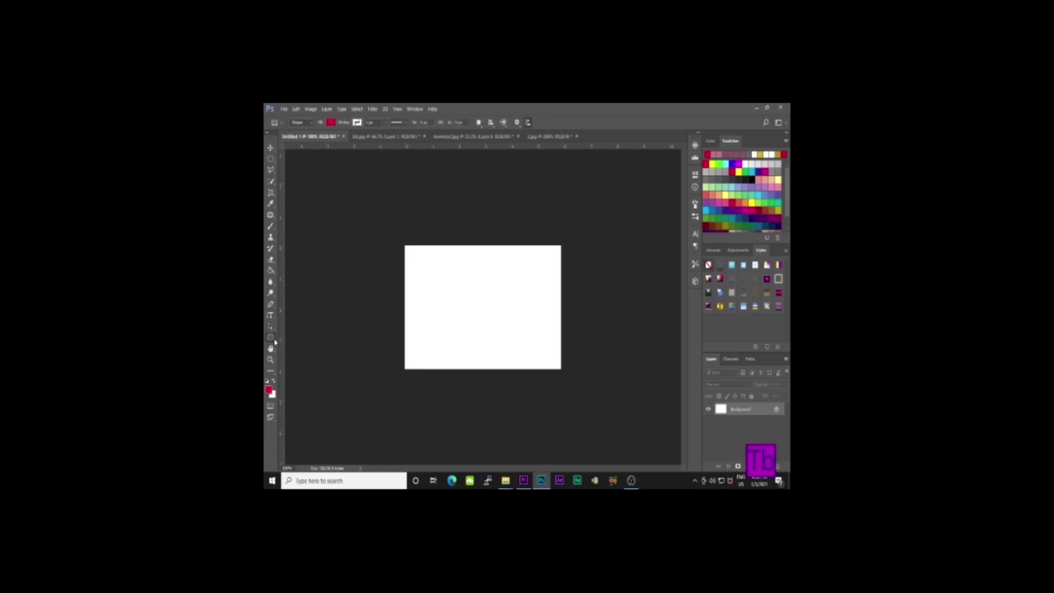
pyautogui.rightClick(275, 342)
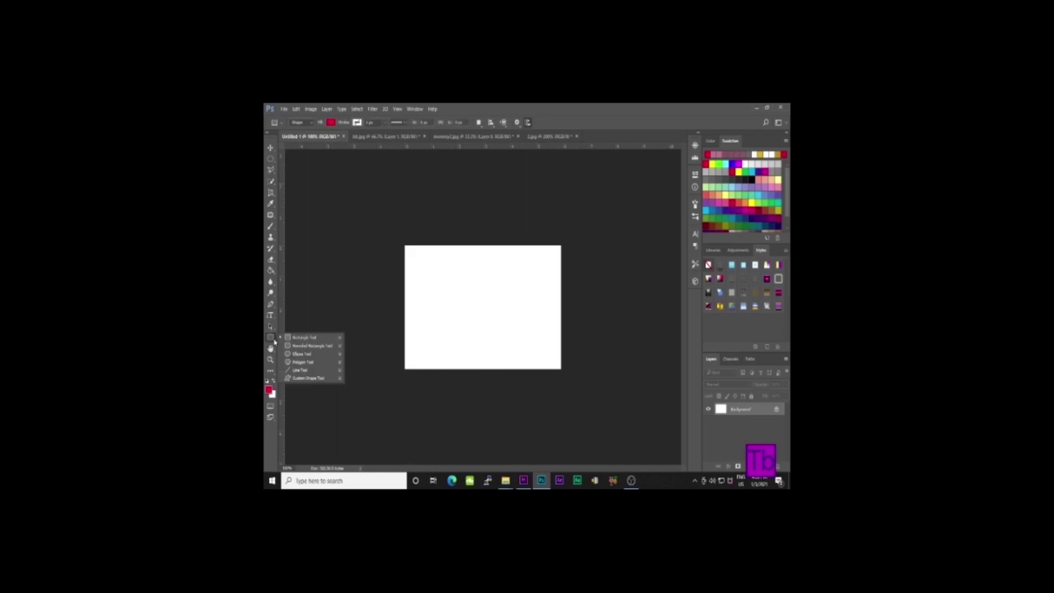
pyautogui.click(314, 338)
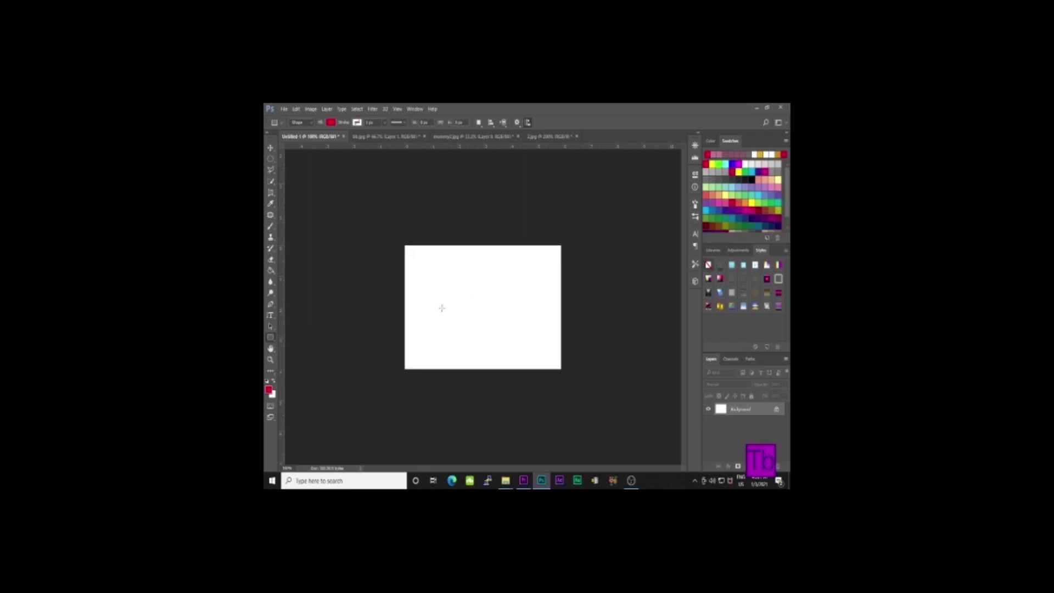
pyautogui.moveTo(439, 281); pyautogui.dragTo(478, 310)
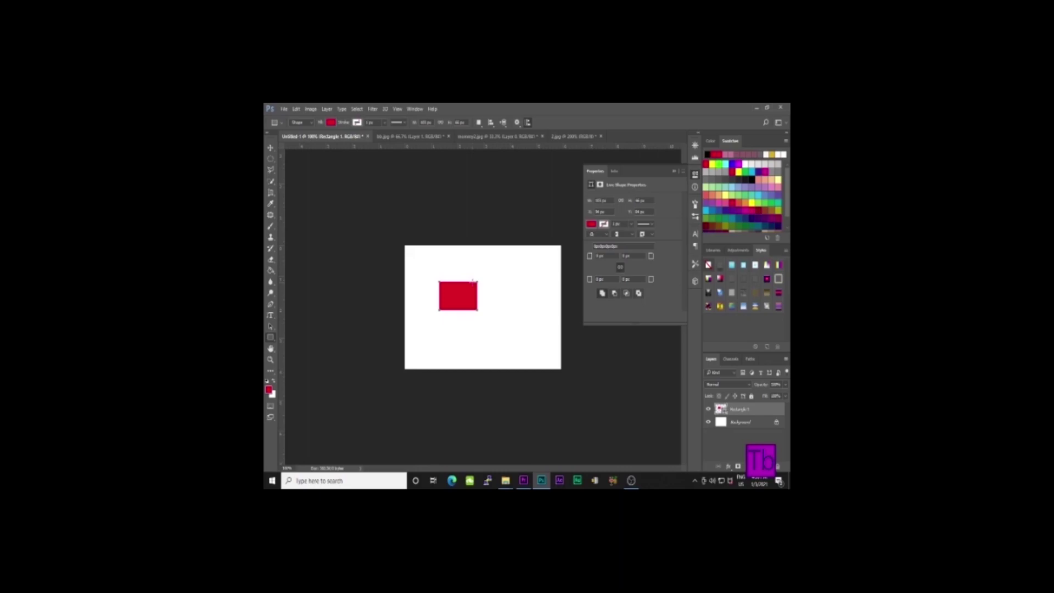
pyautogui.press('Delete')
# Activate the Hand tool on the boy's cut-out, and look over its variants and the image rotation options
pyautogui.click(271, 348)
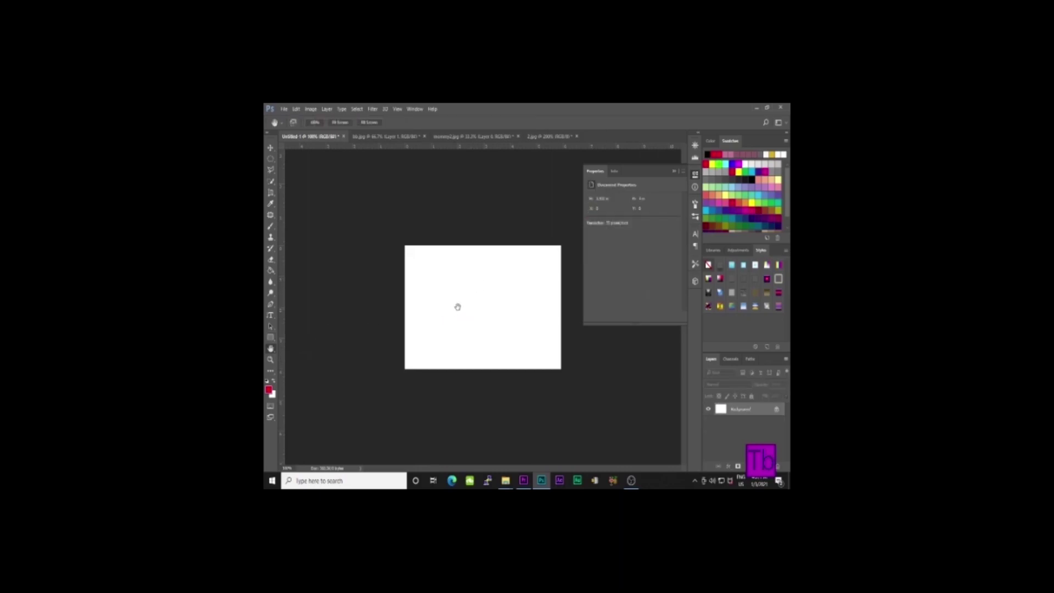
pyautogui.click(395, 137)
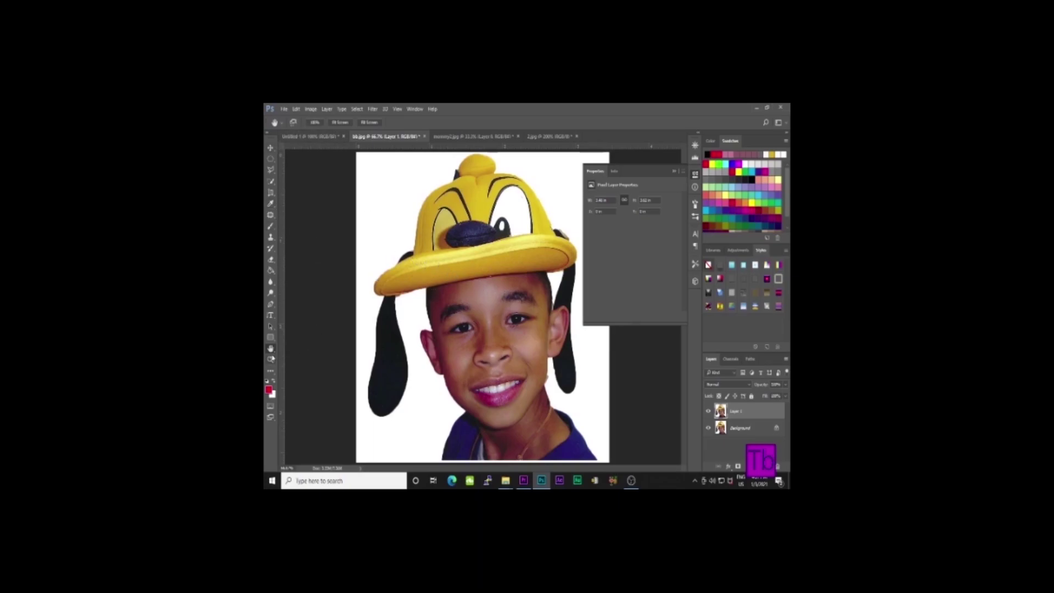
pyautogui.click(271, 350)
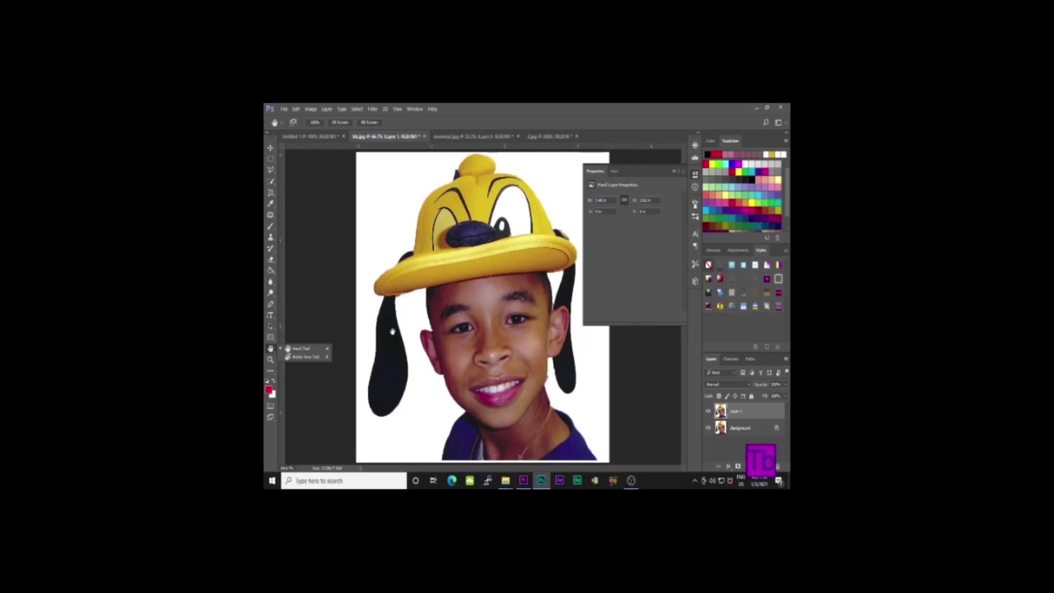
pyautogui.click(296, 110)
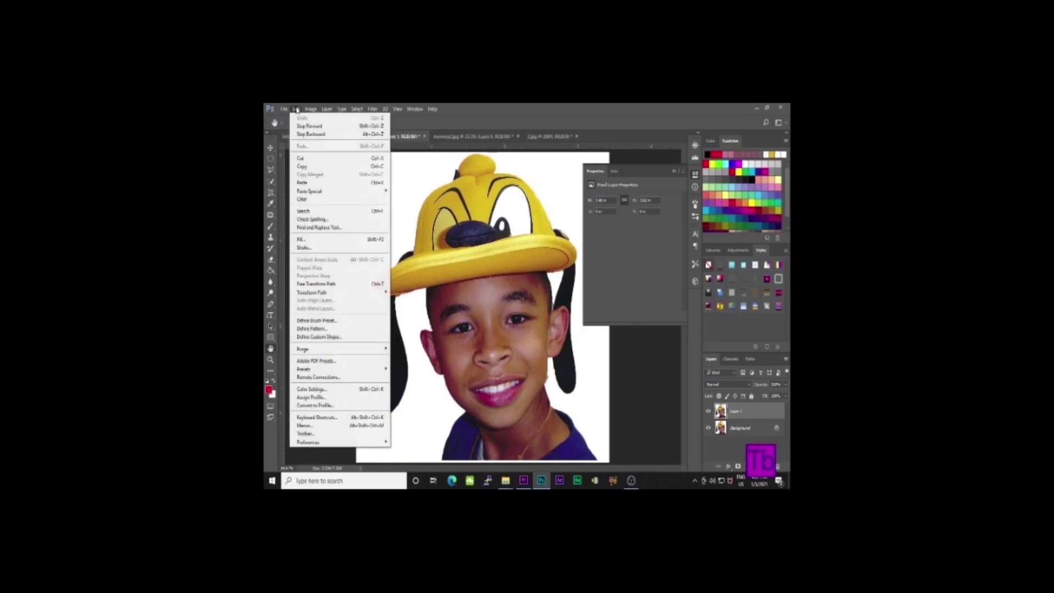
pyautogui.moveTo(311, 109)
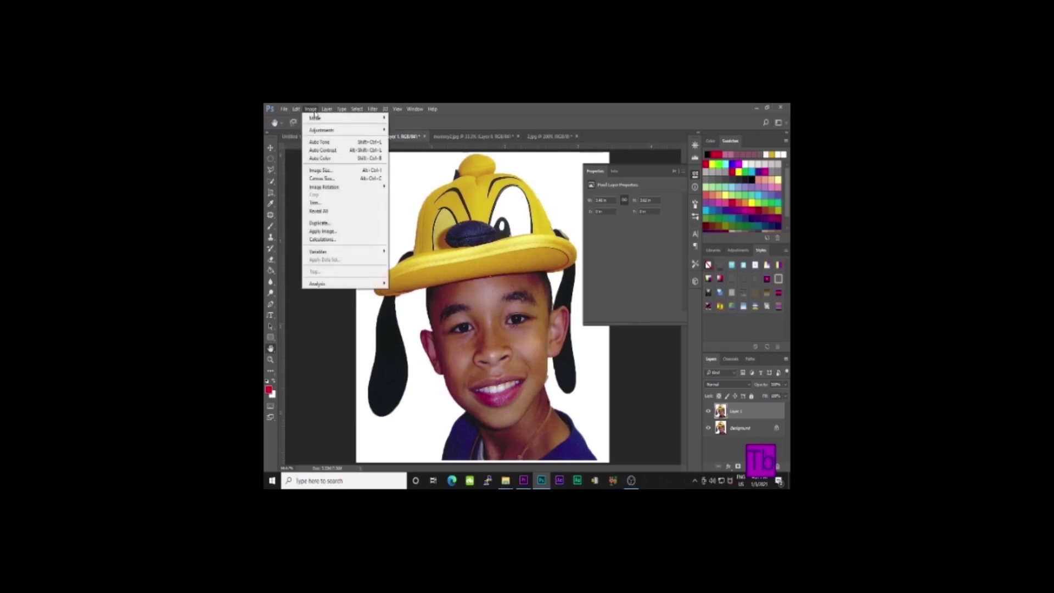
pyautogui.moveTo(329, 188)
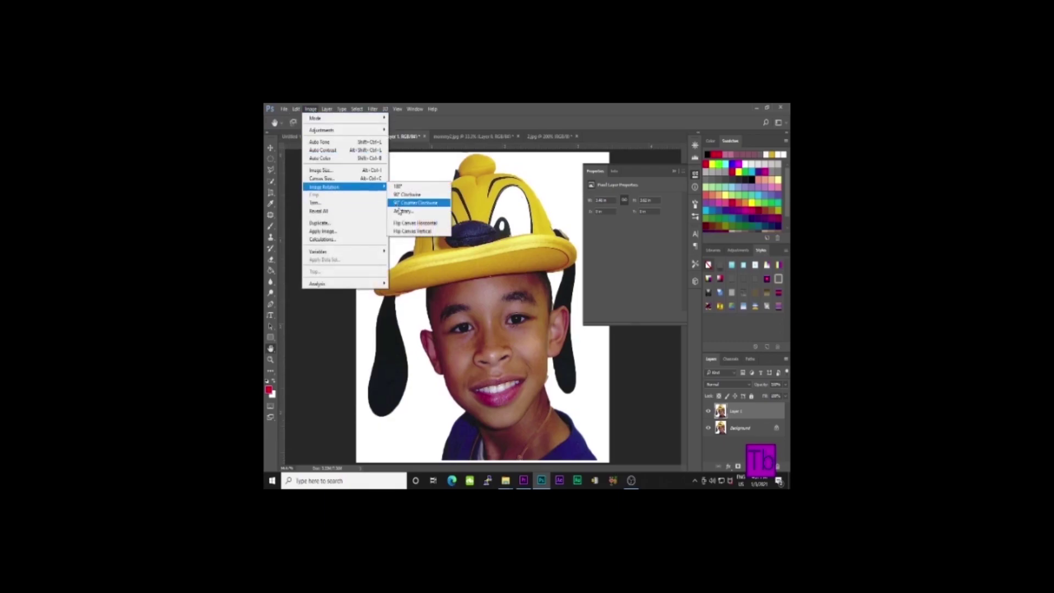
pyautogui.click(306, 408)
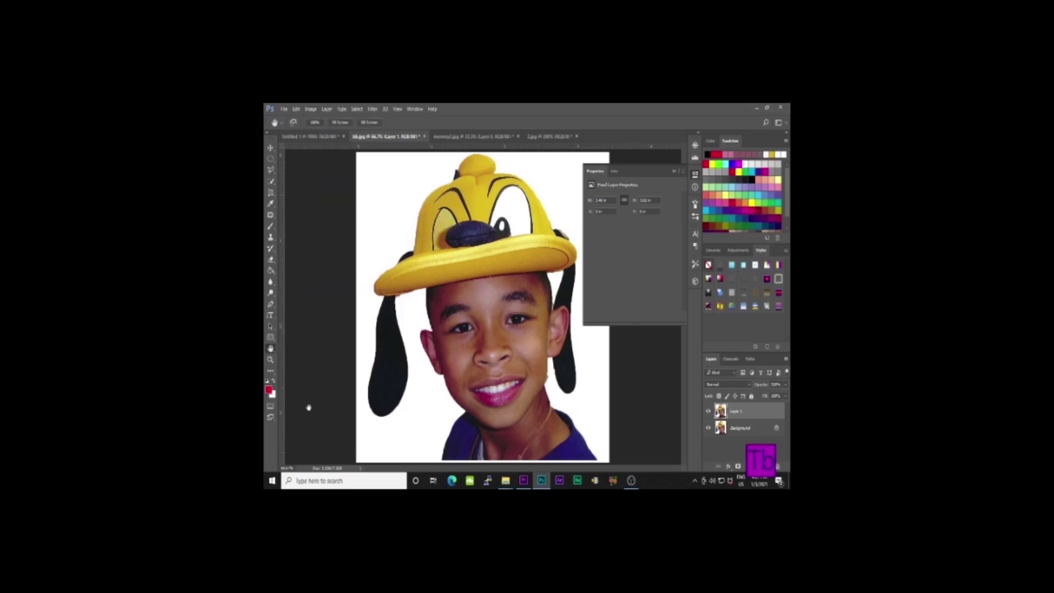
# Open the toolbar customization settings, look over the listed tools, and close the dialog without changing anything
pyautogui.click(273, 373)
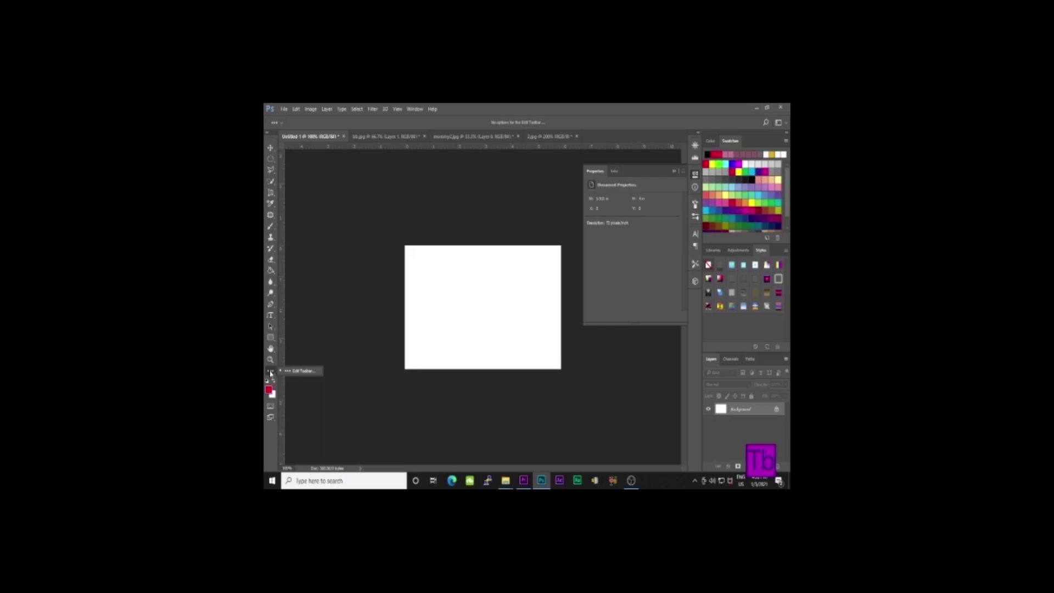
pyautogui.click(306, 371)
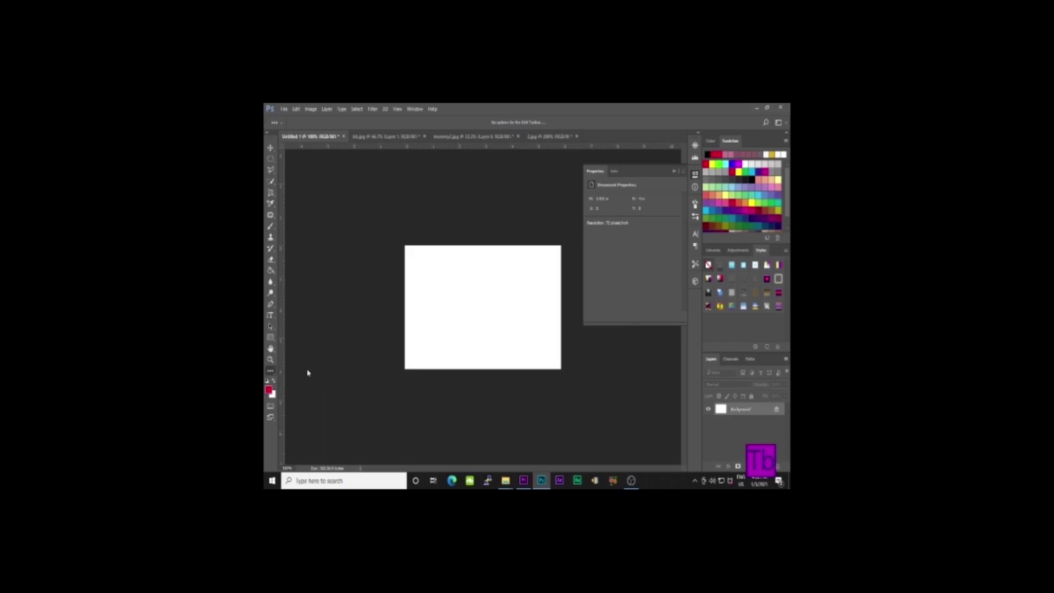
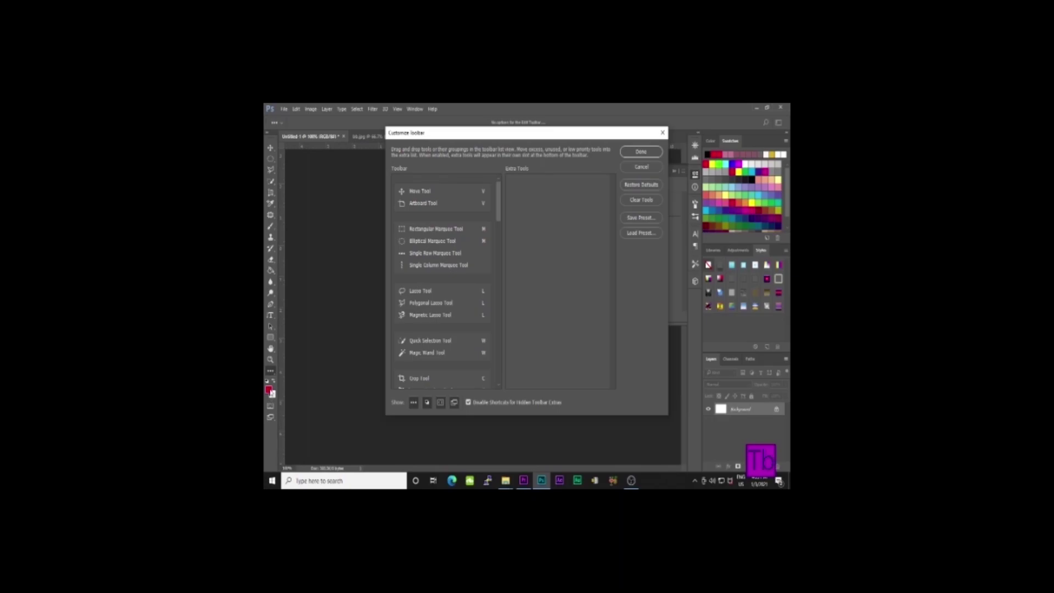
pyautogui.click(641, 152)
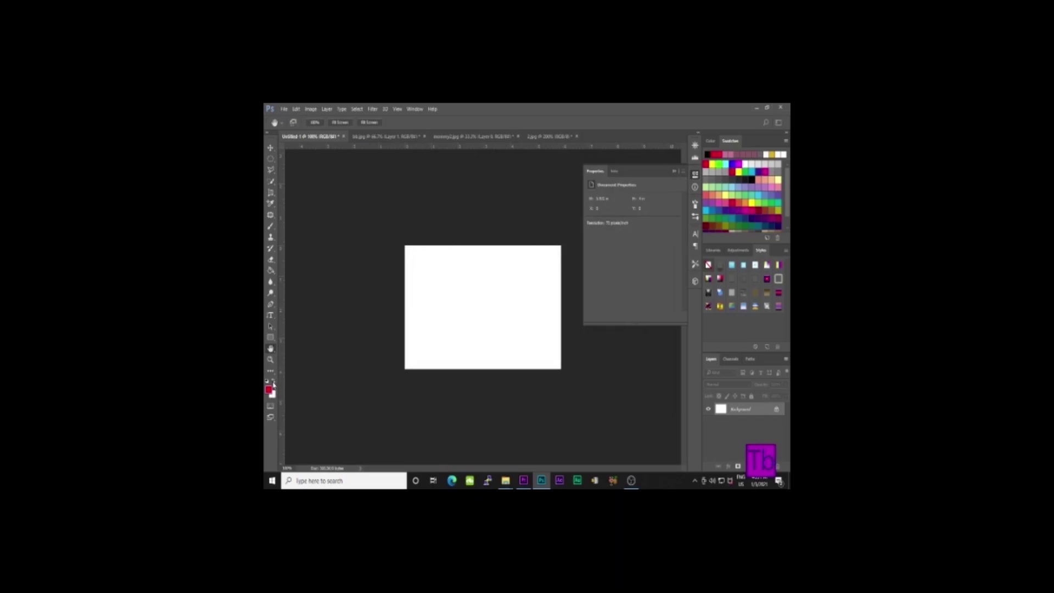
# Swap the foreground and background colours and back, and set the foreground colour to near-black in the Color Picker
pyautogui.click(274, 382)
pyautogui.click(274, 382)
pyautogui.press('i')
pyautogui.click(268, 390)
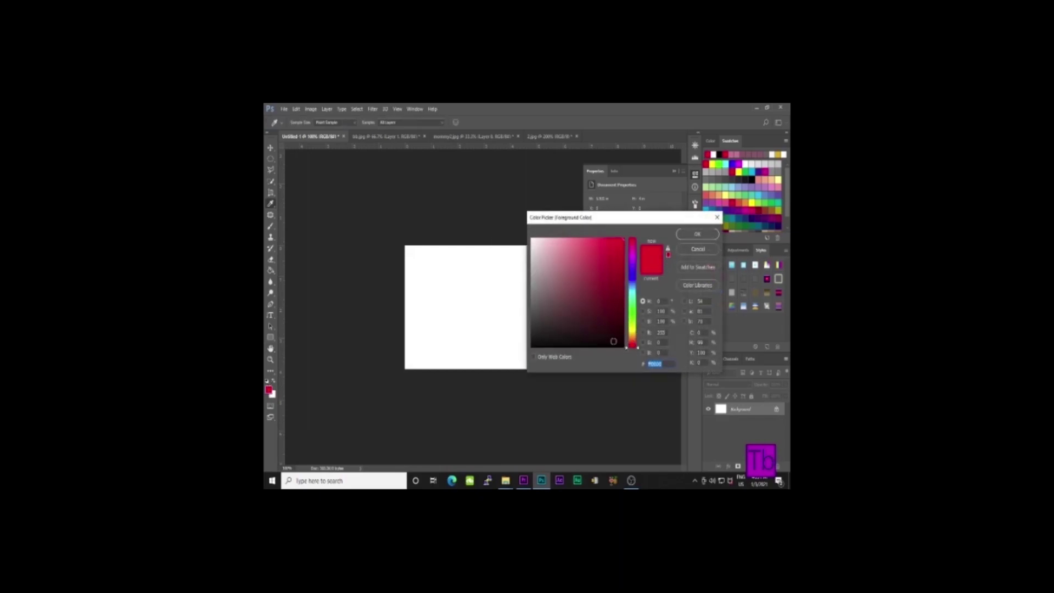
pyautogui.moveTo(622, 237); pyautogui.dragTo(619, 346)
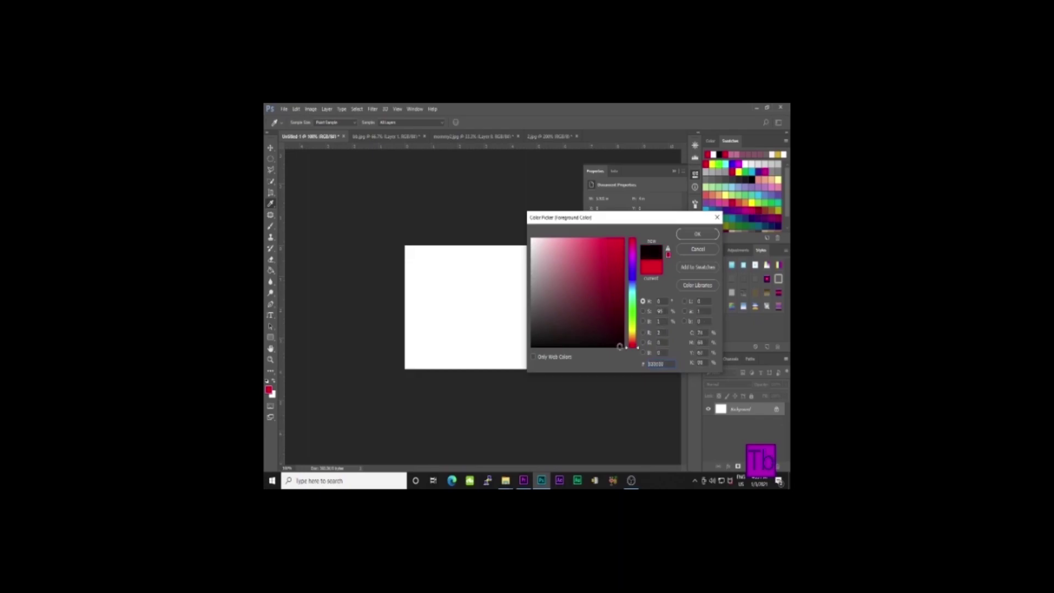
pyautogui.click(696, 235)
pyautogui.press('h')
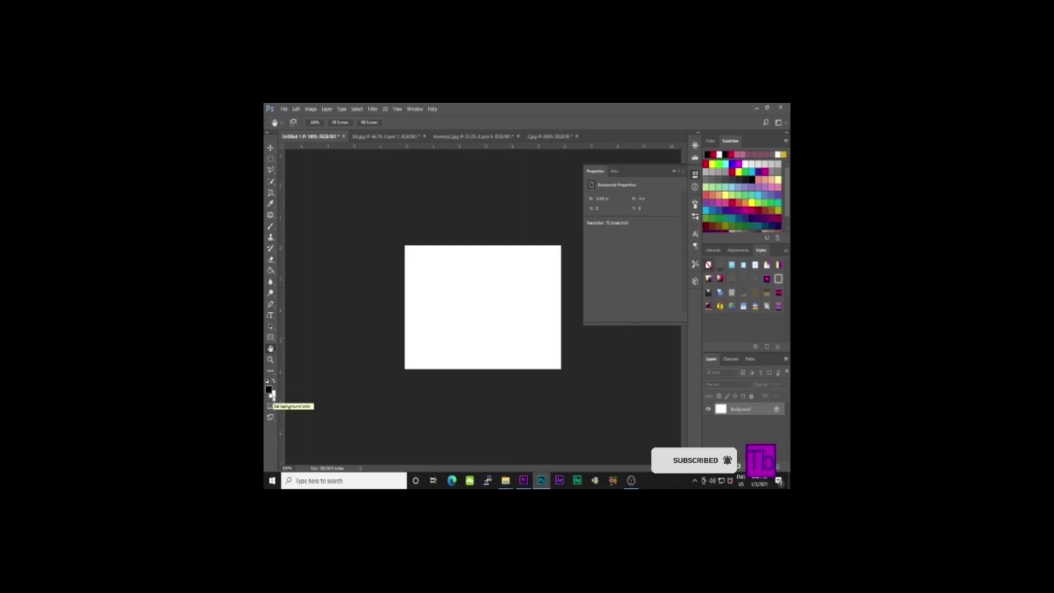
# Toggle Quick Mask mode on and off for the blank canvas, leaving it switched on
pyautogui.click(270, 406)
pyautogui.click(270, 405)
pyautogui.click(270, 406)
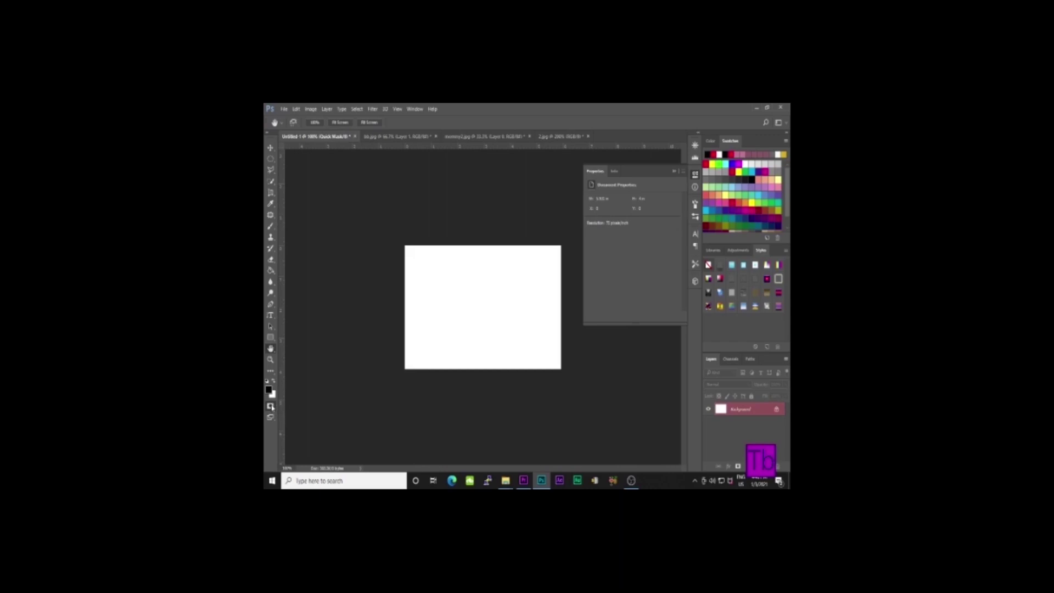
# Show the canvas in Full Screen Mode With Menu Bar and in Full Screen Mode, and return to Standard Screen Mode
pyautogui.rightClick(275, 421)
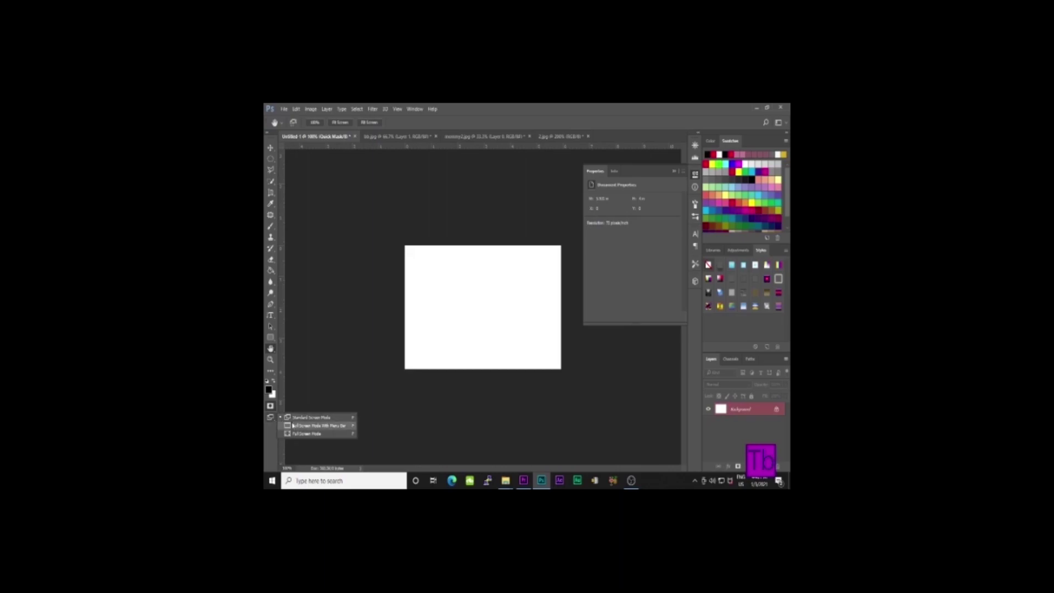
pyautogui.click(316, 426)
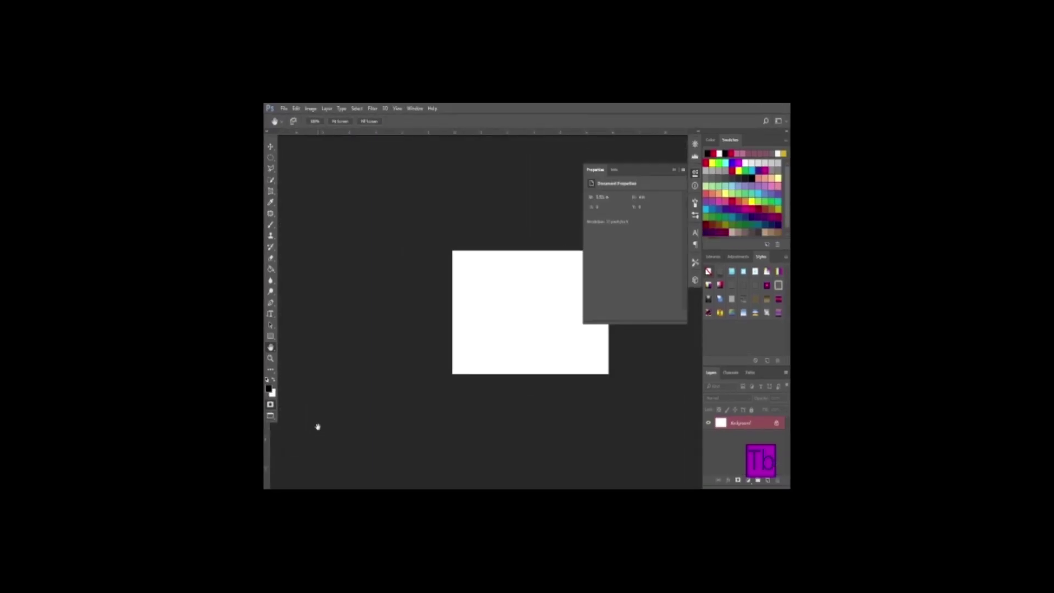
pyautogui.click(275, 419)
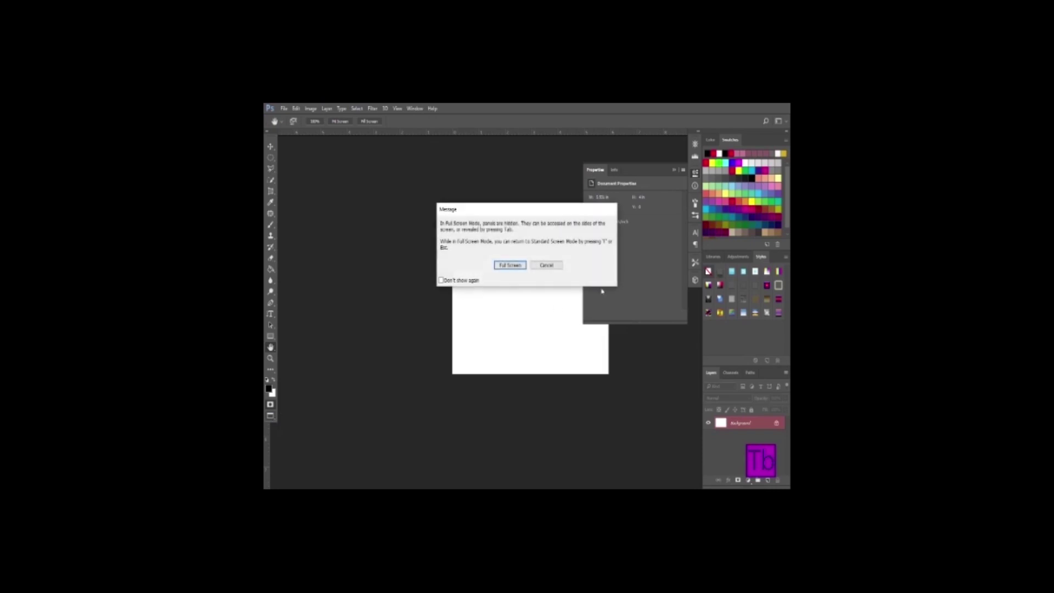
pyautogui.click(510, 265)
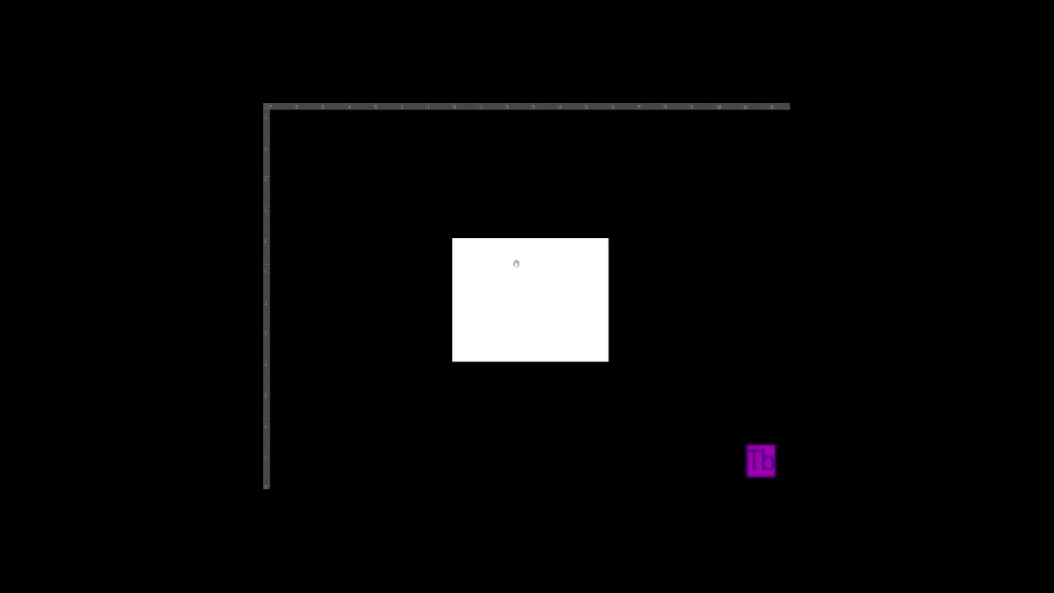
pyautogui.press('f')
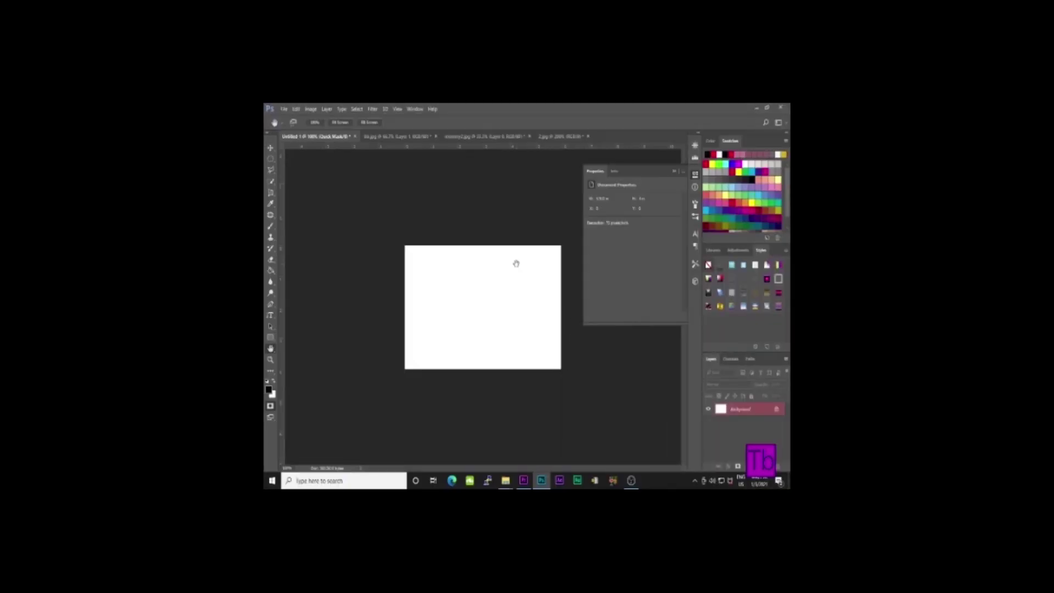